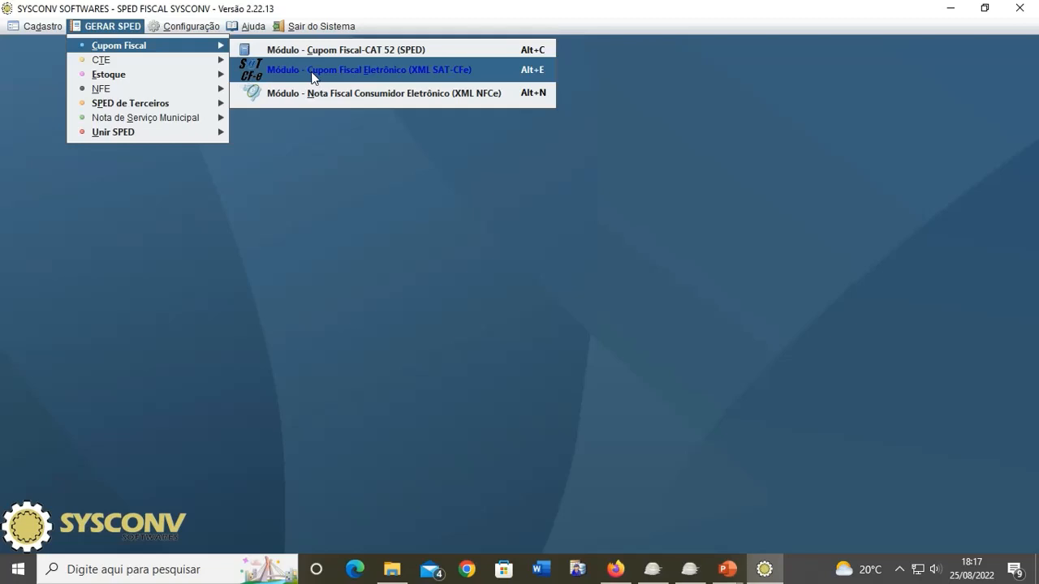
- Open the 'Cupom Fiscal Eletrônico (XML SAT-CFe)' module, then return to the main SYSCONV window
{"action": "left_click", "coordinate": [314, 77]}
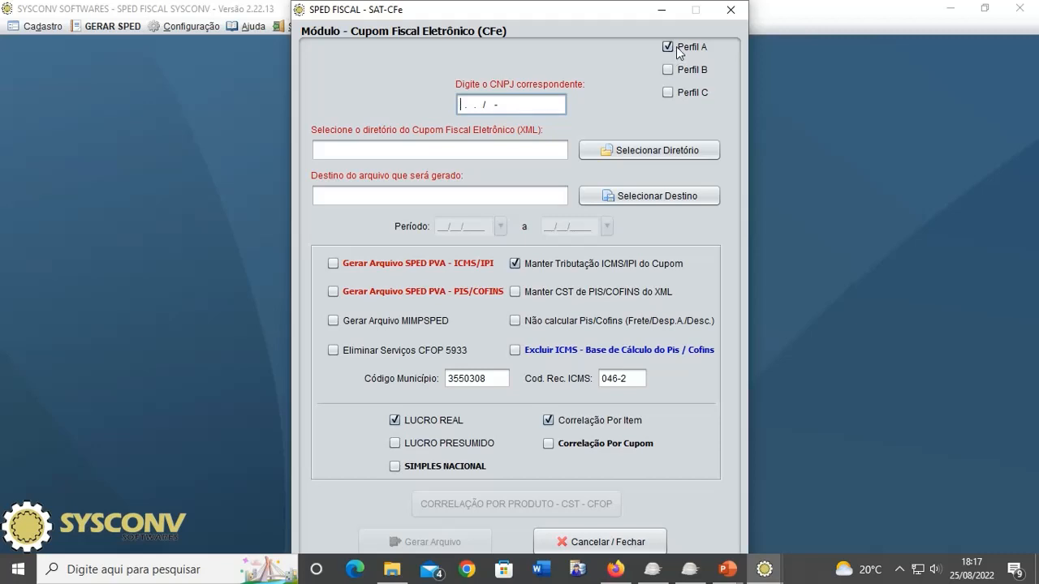
{"action": "left_click", "coordinate": [770, 204]}
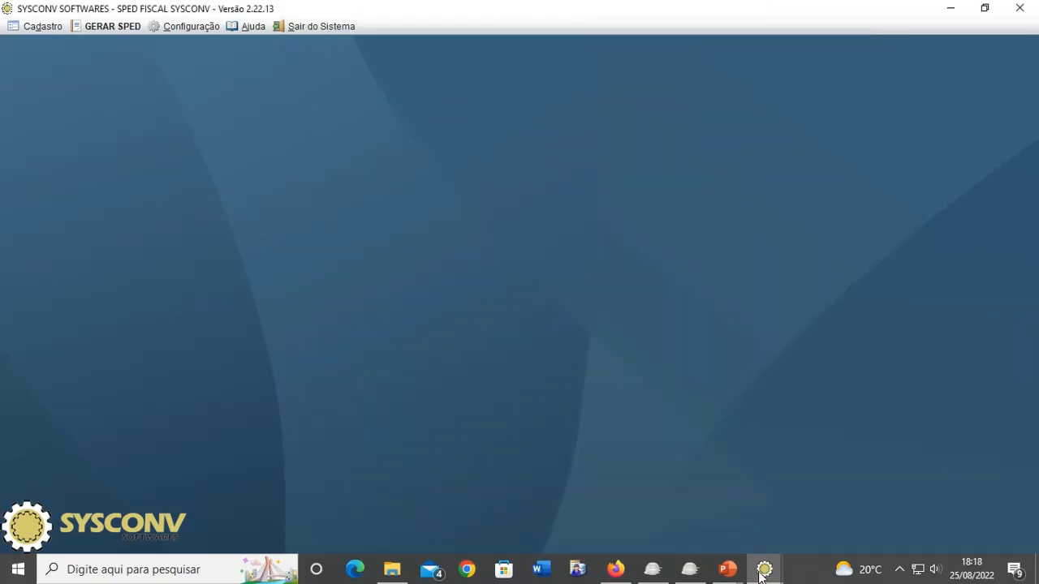
- Bring the SAT-CFe module back to front and enter the company's CNPJ in its CNPJ field
{"action": "mouse_move", "coordinate": [764, 569]}
{"action": "left_click", "coordinate": [865, 456]}
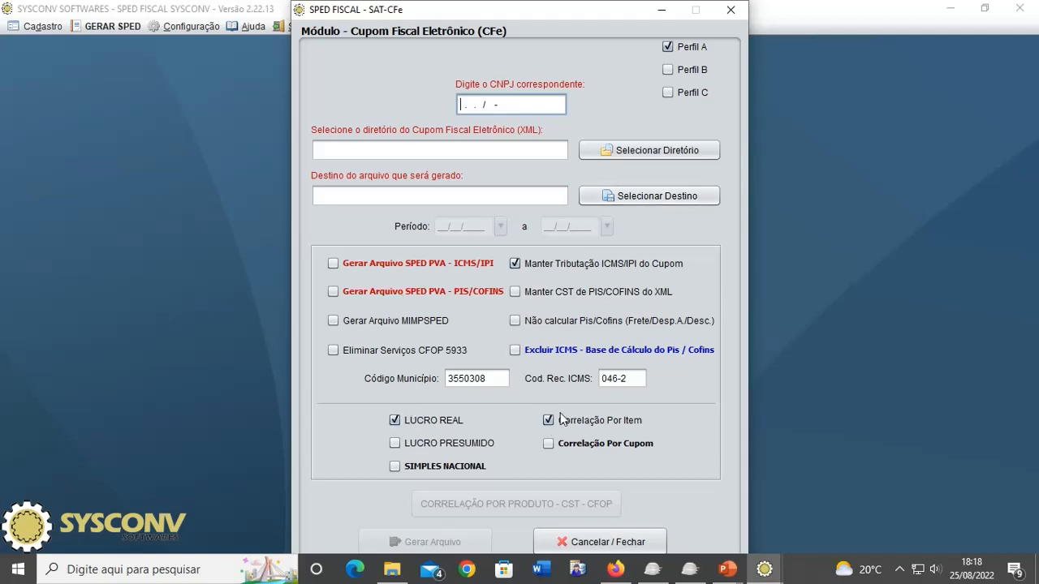
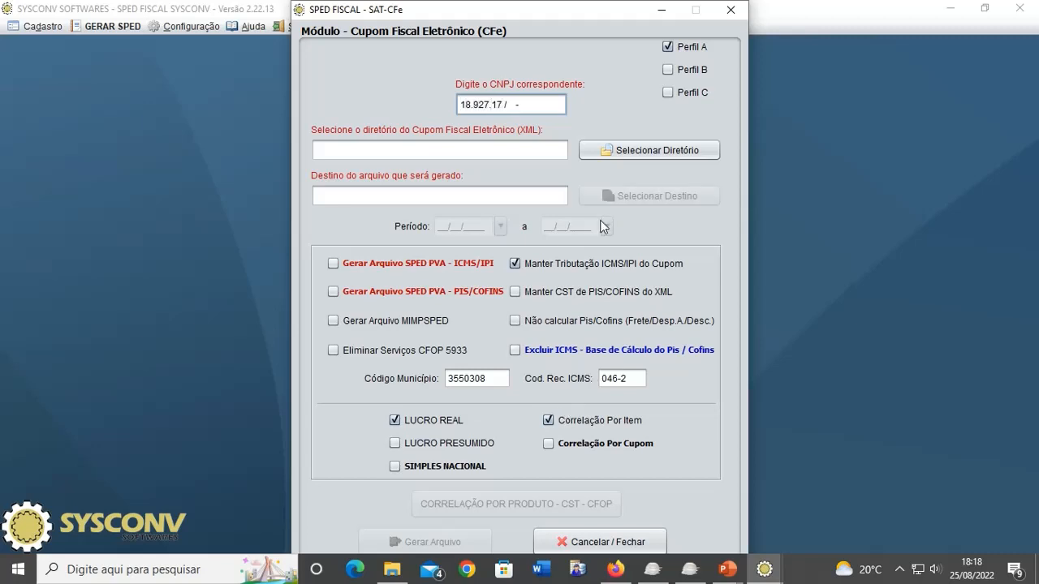
- Select Downloads\Teste\ARQUIVOS_SAT_CFE_07_2022 as the SAT-CFe XML source directory
{"action": "left_click", "coordinate": [665, 152]}
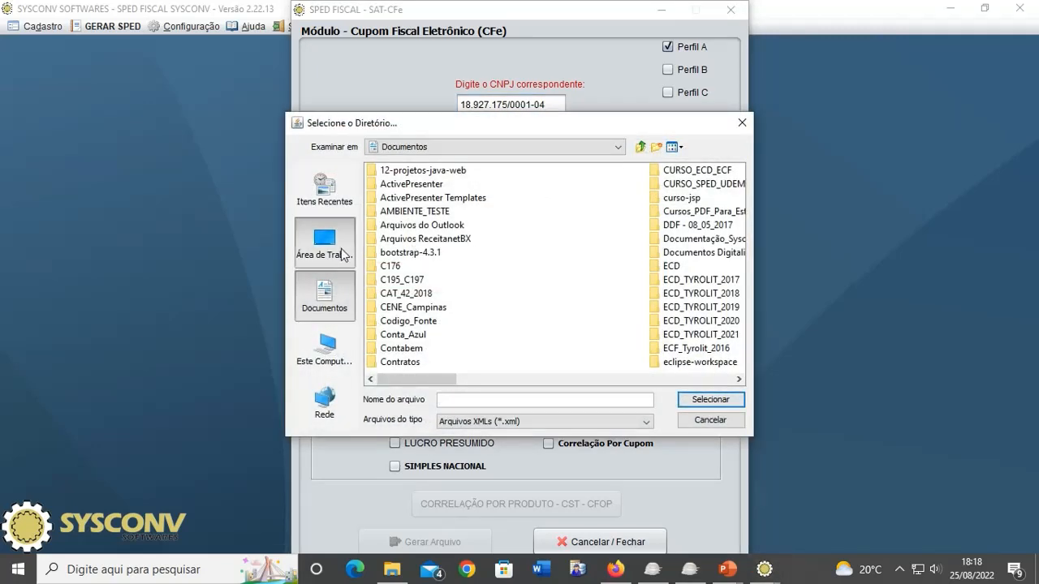
{"action": "left_click", "coordinate": [339, 254]}
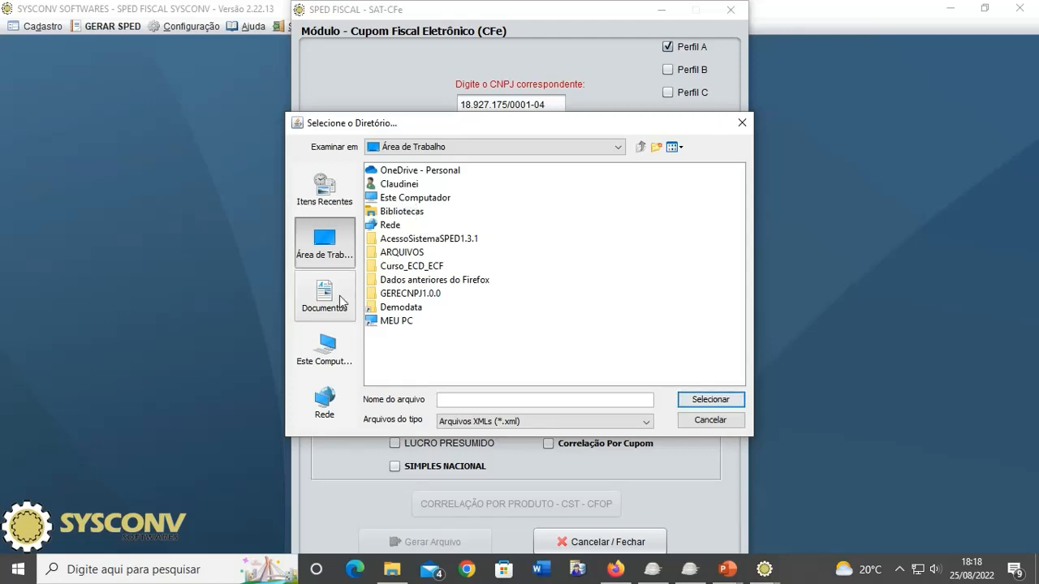
{"action": "double_click", "coordinate": [398, 185]}
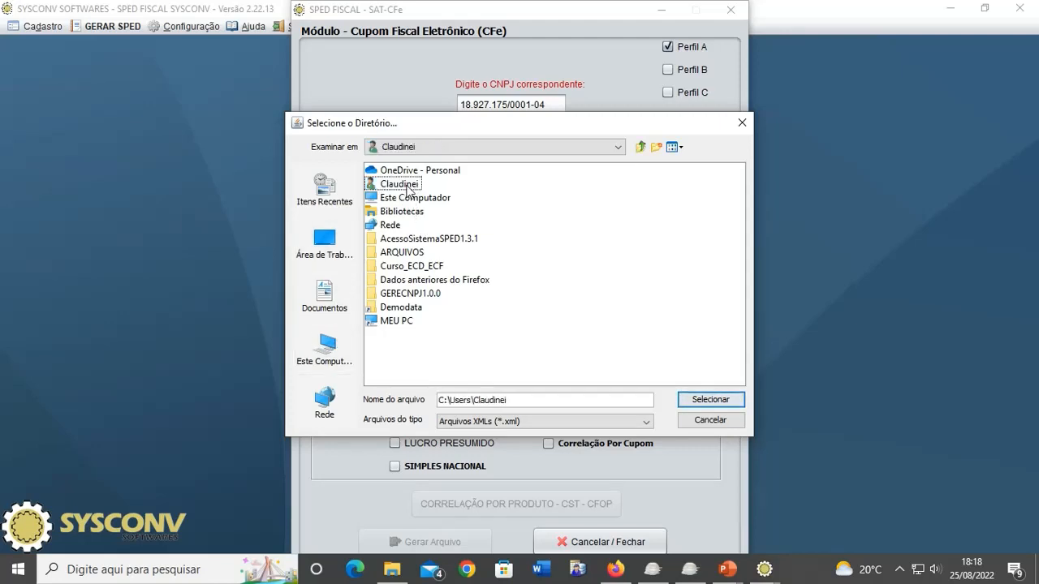
{"action": "double_click", "coordinate": [573, 170]}
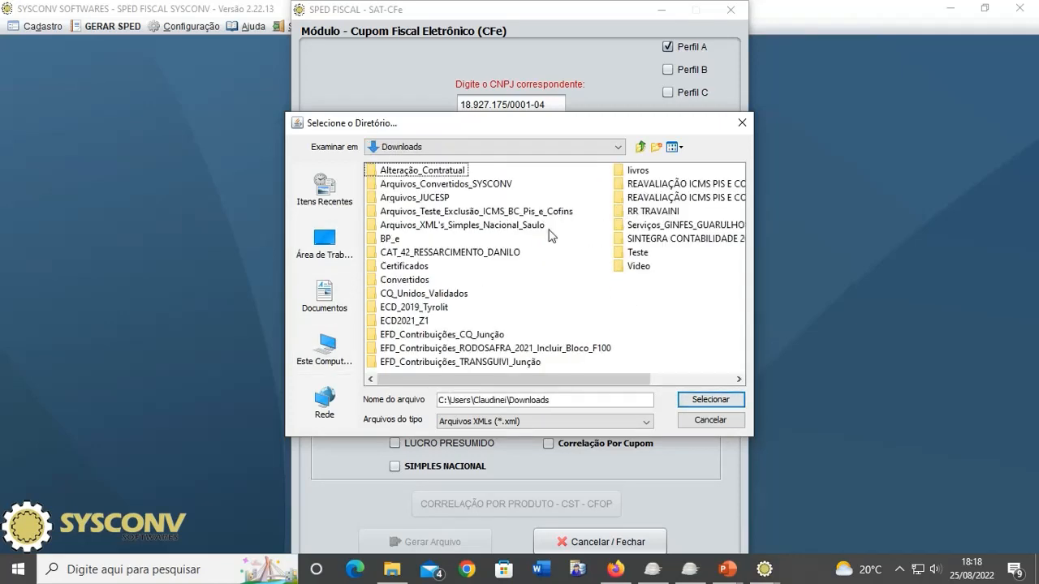
{"action": "left_click", "coordinate": [637, 253]}
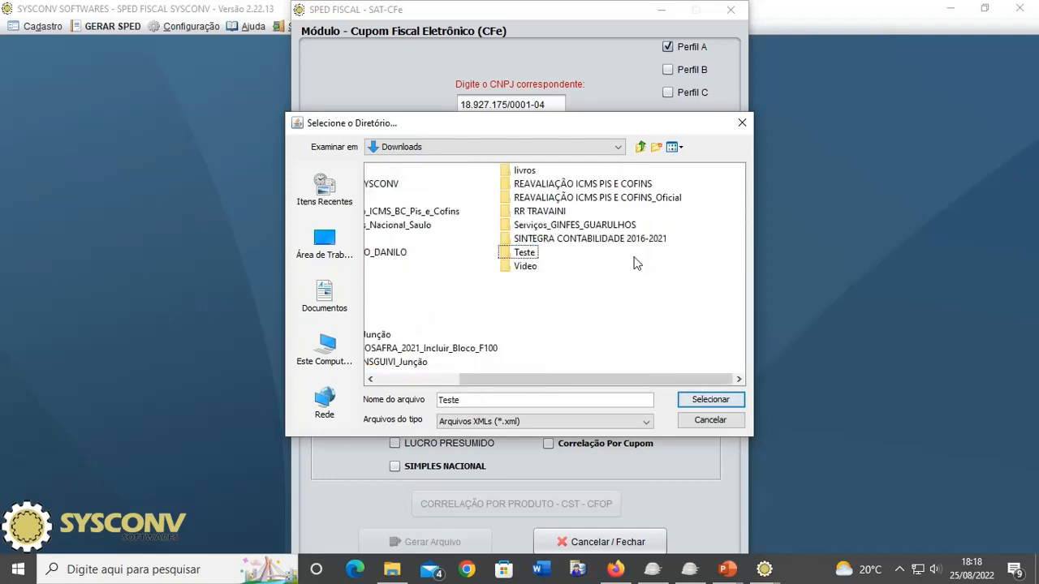
{"action": "double_click", "coordinate": [524, 253]}
{"action": "double_click", "coordinate": [411, 184]}
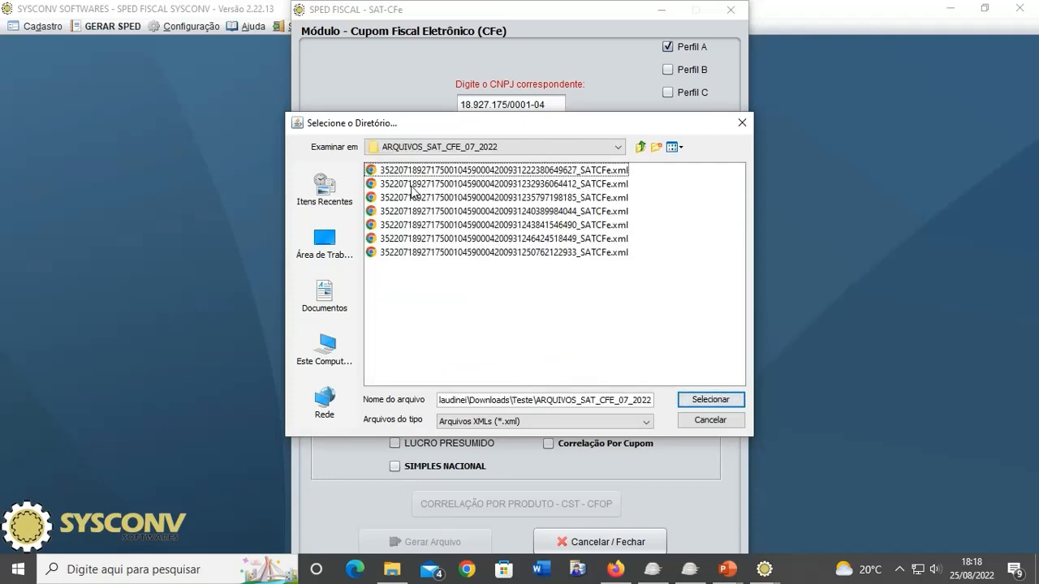
{"action": "left_click", "coordinate": [711, 400]}
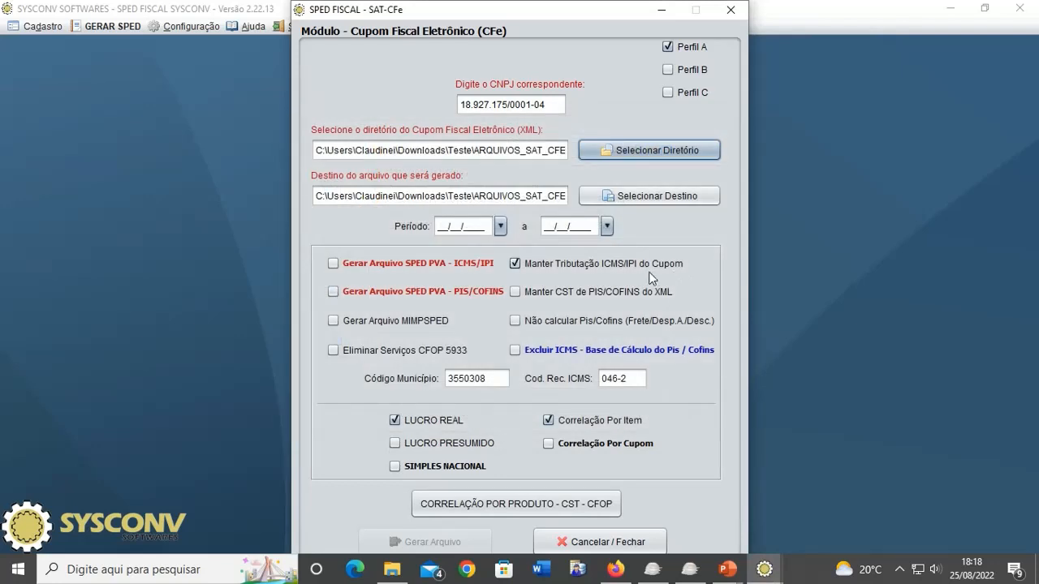
- Enter the period from 01/07/2022 to 31/07/2022
{"action": "left_click", "coordinate": [480, 226]}
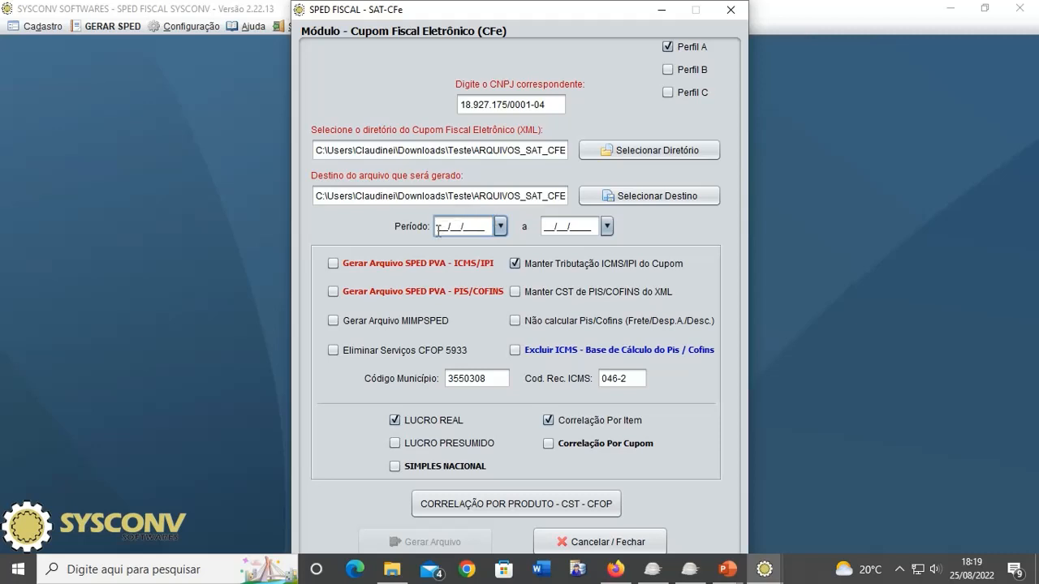
{"action": "type", "text": "01/07/2022"}
{"action": "key", "text": "Tab"}
{"action": "type", "text": "31/07/"}
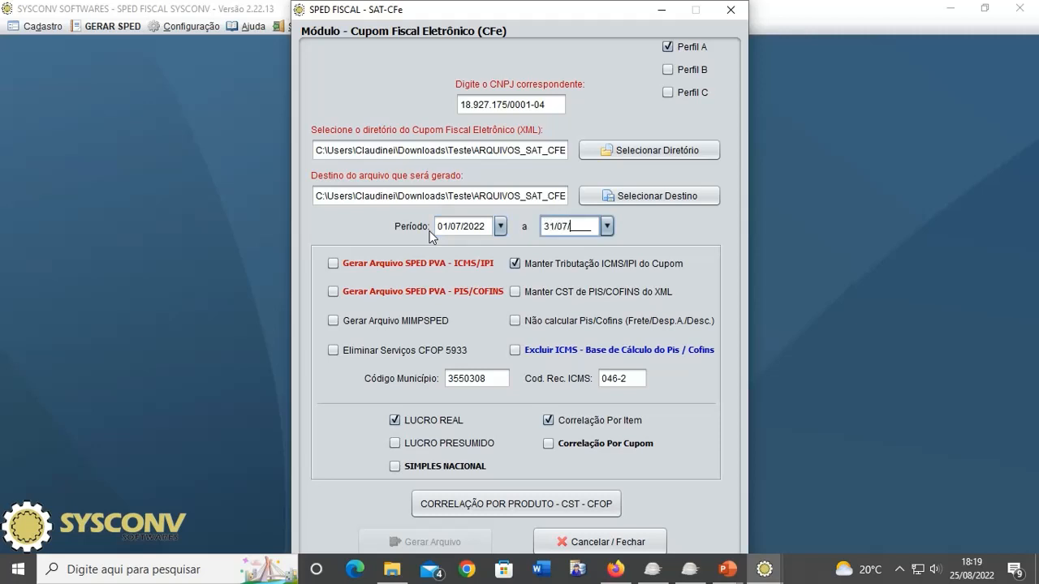
{"action": "type", "text": "2022"}
- Uncheck 'Manter Tributação ICMS/IPI do Cupom' and leave 'Manter CST de PIS/COFINS do XML' unchecked
{"action": "left_click", "coordinate": [533, 266]}
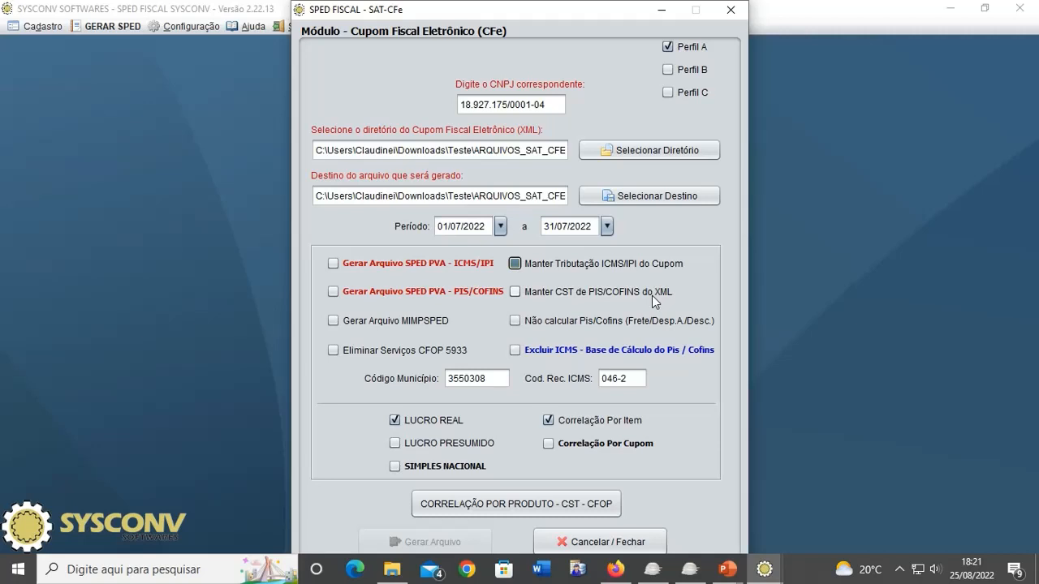
{"action": "left_click", "coordinate": [581, 290]}
{"action": "left_click", "coordinate": [519, 302]}
{"action": "left_click", "coordinate": [571, 293]}
- Enable 'Gerar Arquivo SPED PVA - ICMS/IPI', choose the responsible accountant and confirm the loaded data
{"action": "left_click", "coordinate": [334, 263]}
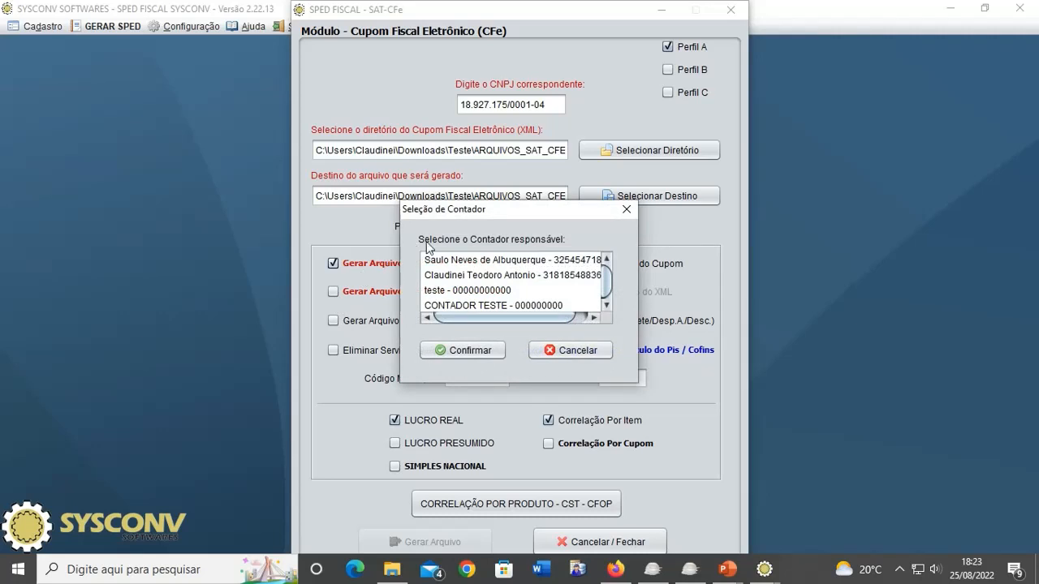
{"action": "left_click_drag", "start_coordinate": [477, 214], "coordinate": [633, 205]}
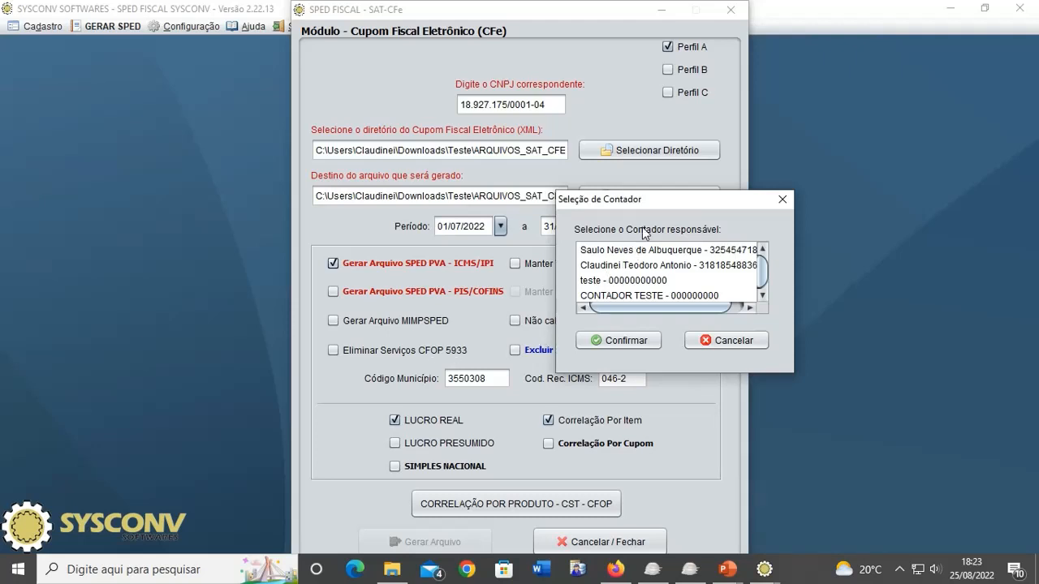
{"action": "left_click_drag", "start_coordinate": [659, 203], "coordinate": [580, 199]}
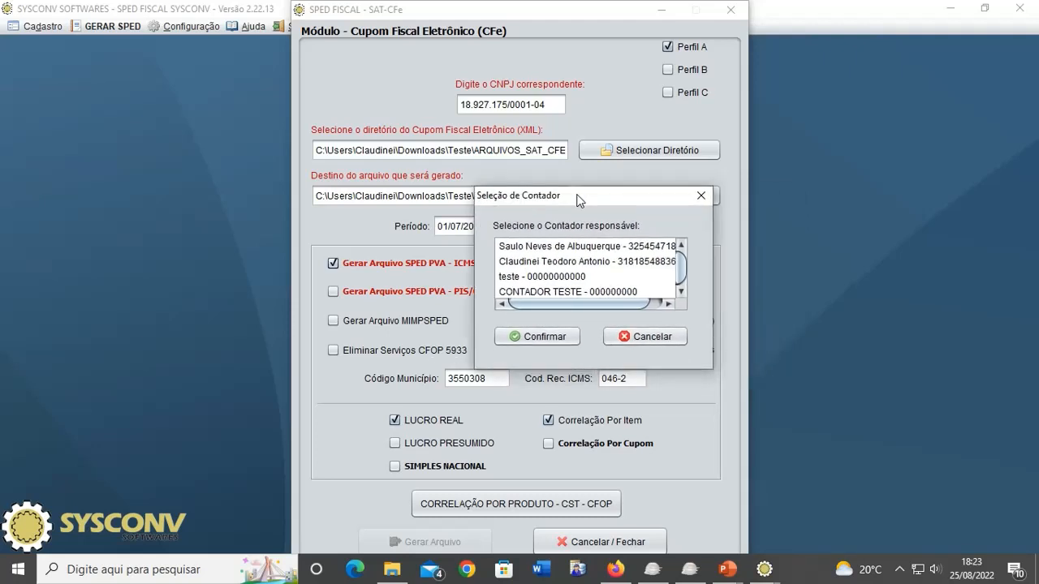
{"action": "left_click", "coordinate": [547, 262]}
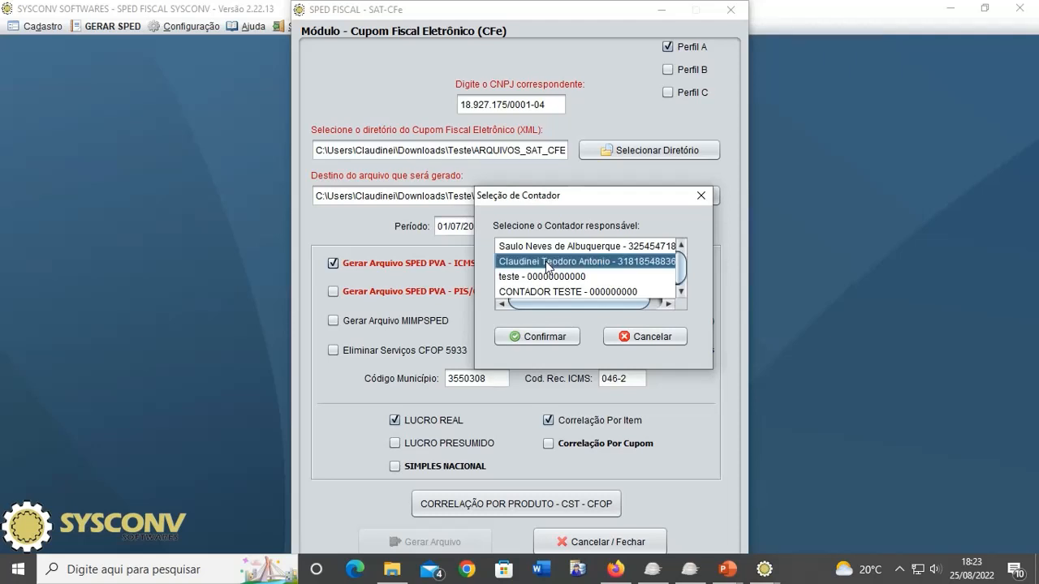
{"action": "left_click", "coordinate": [549, 340]}
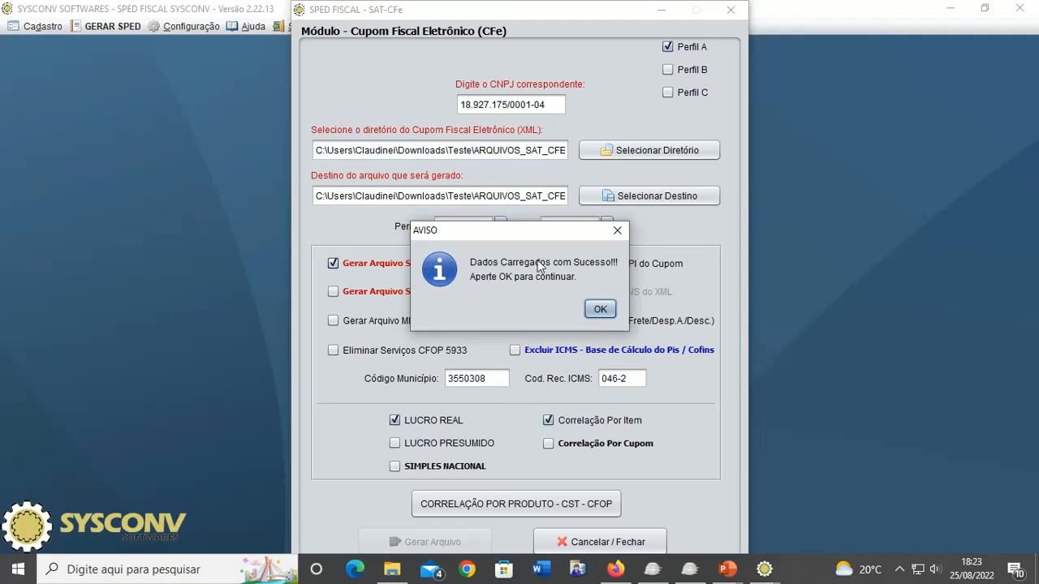
{"action": "left_click", "coordinate": [598, 312]}
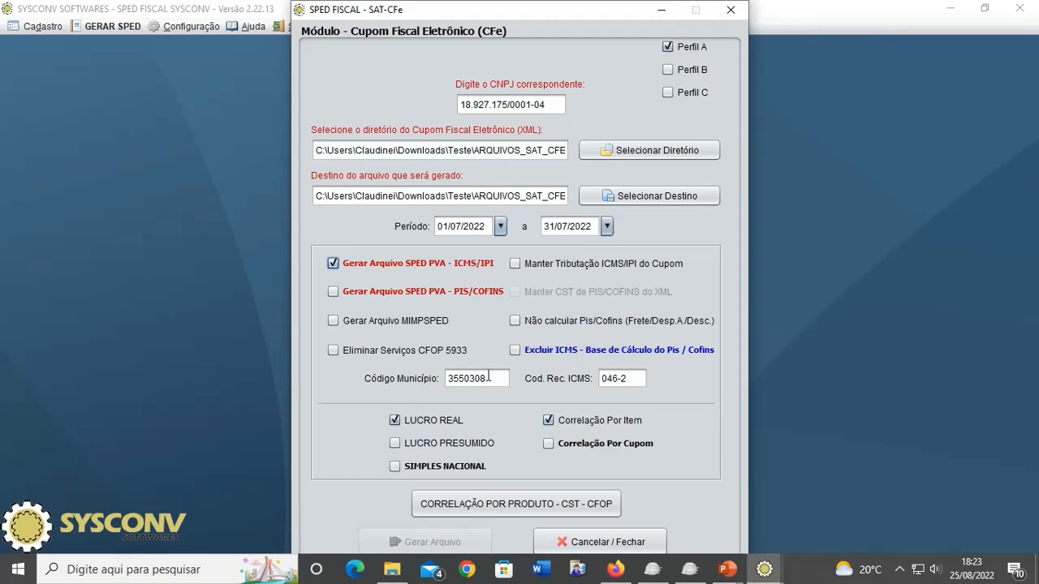
{"action": "left_click_drag", "start_coordinate": [488, 376], "coordinate": [434, 374]}
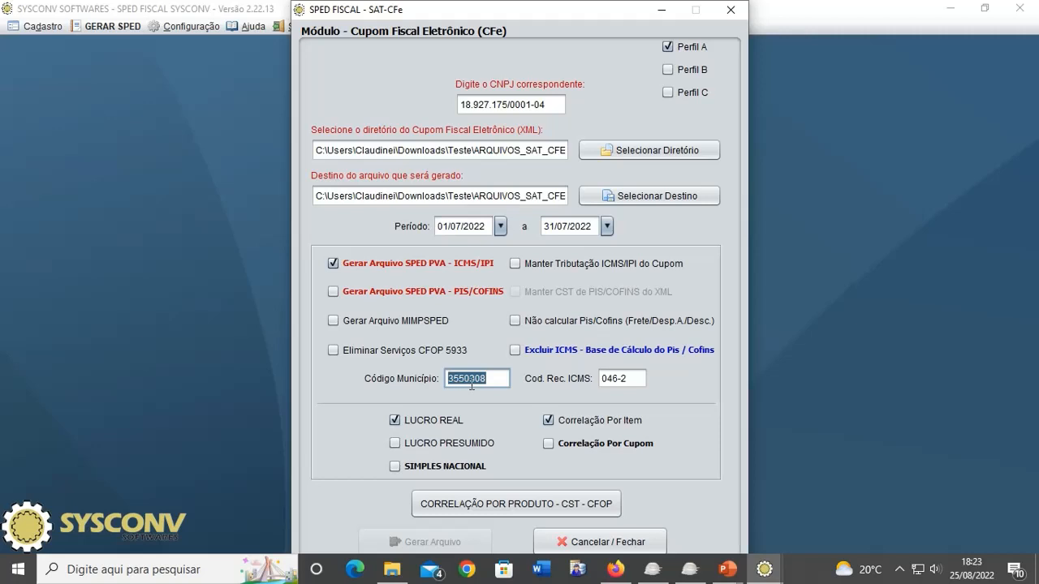
{"action": "left_click_drag", "start_coordinate": [630, 376], "coordinate": [545, 369]}
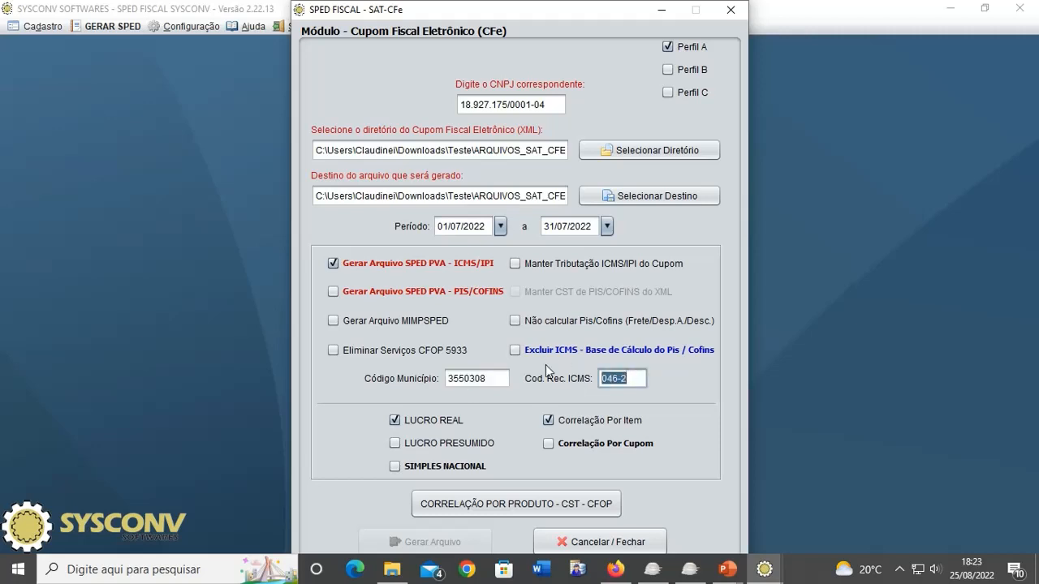
{"action": "left_click", "coordinate": [625, 385]}
{"action": "left_click_drag", "start_coordinate": [641, 383], "coordinate": [591, 374]}
{"action": "left_click", "coordinate": [639, 383]}
{"action": "left_click", "coordinate": [507, 384]}
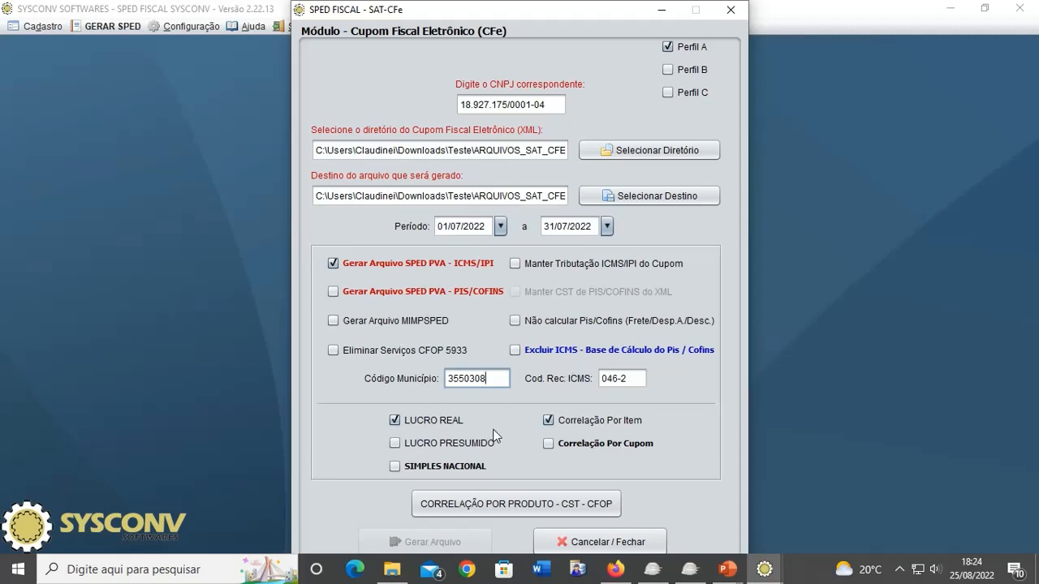
- Run 'CORRELAÇÃO POR PRODUTO - CST - CFOP' and acknowledge the notice to open the product list
{"action": "left_click", "coordinate": [504, 505]}
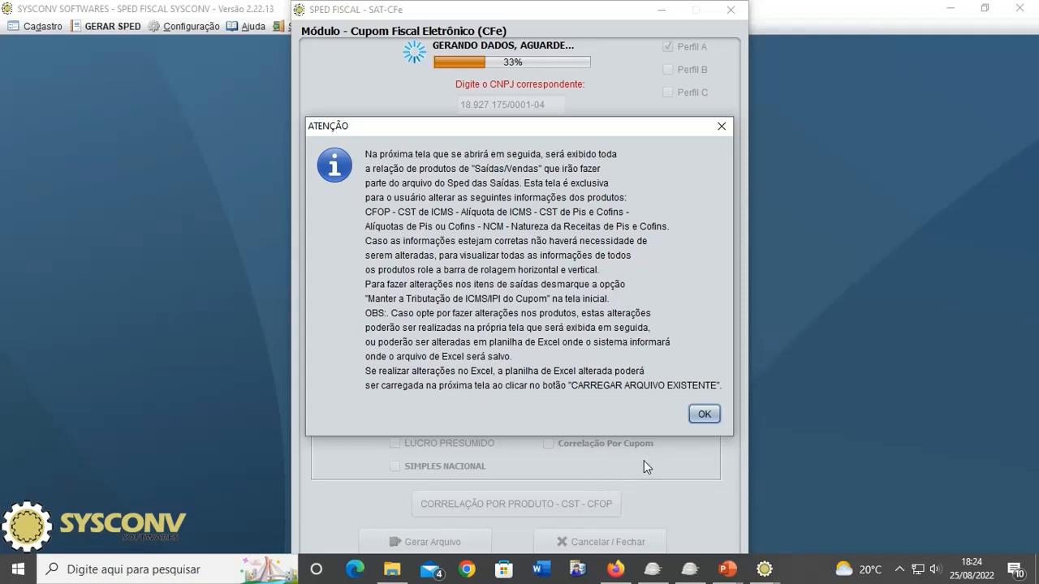
{"action": "left_click", "coordinate": [705, 415]}
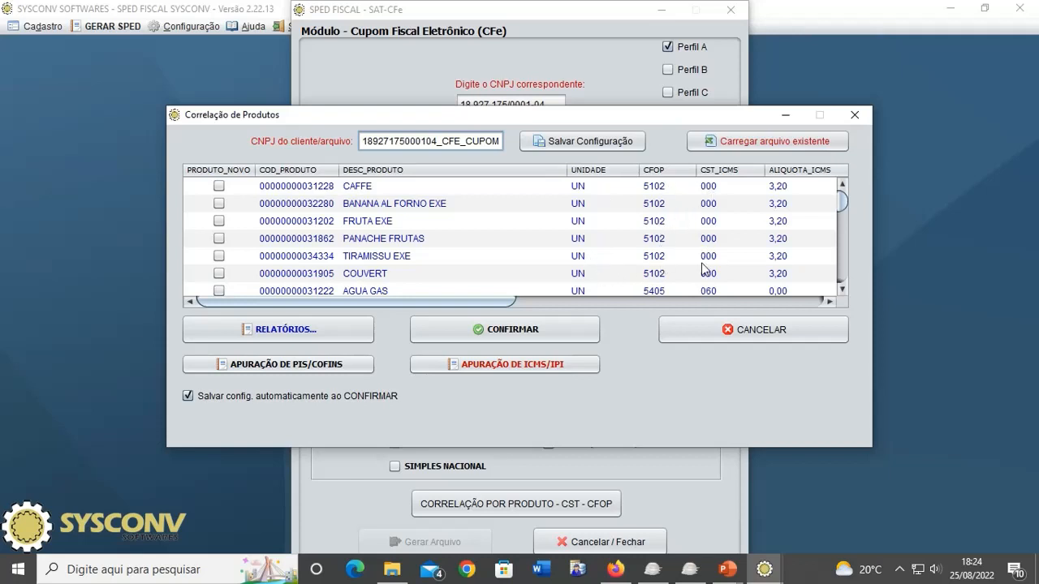
{"action": "left_click_drag", "start_coordinate": [480, 306], "coordinate": [647, 306]}
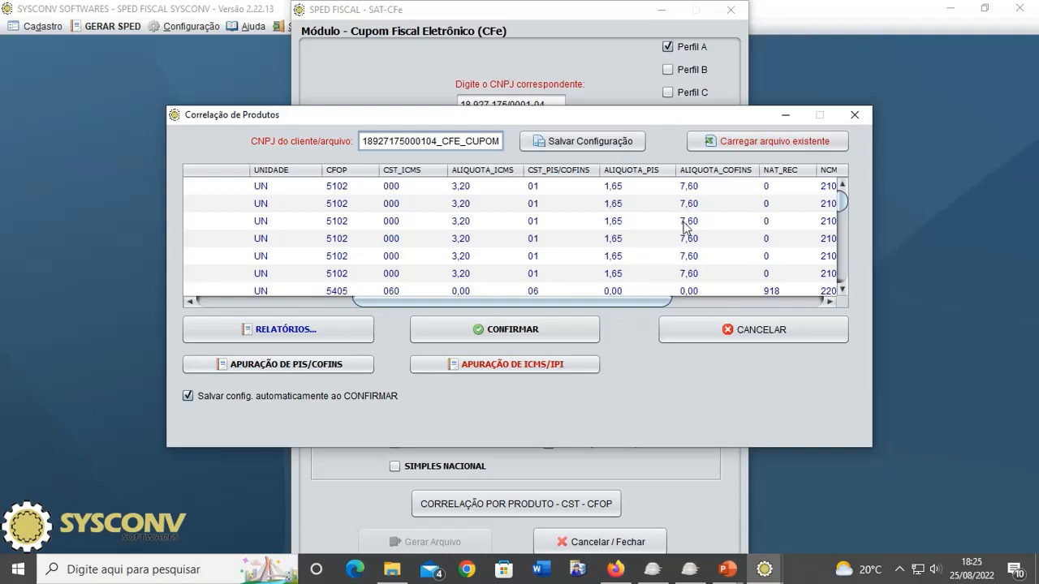
{"action": "left_click_drag", "start_coordinate": [612, 311], "coordinate": [687, 307]}
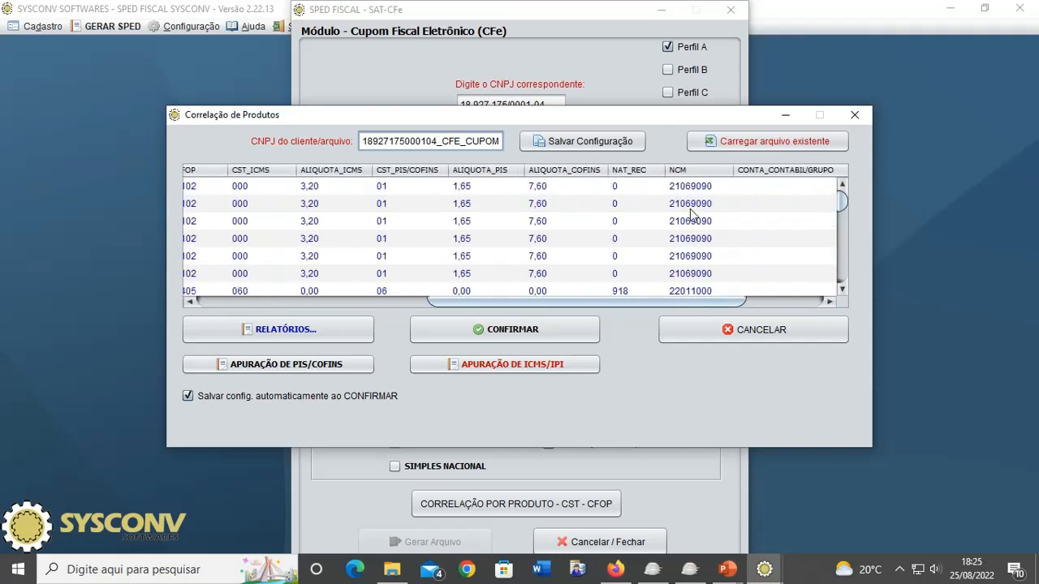
{"action": "double_click", "coordinate": [630, 291]}
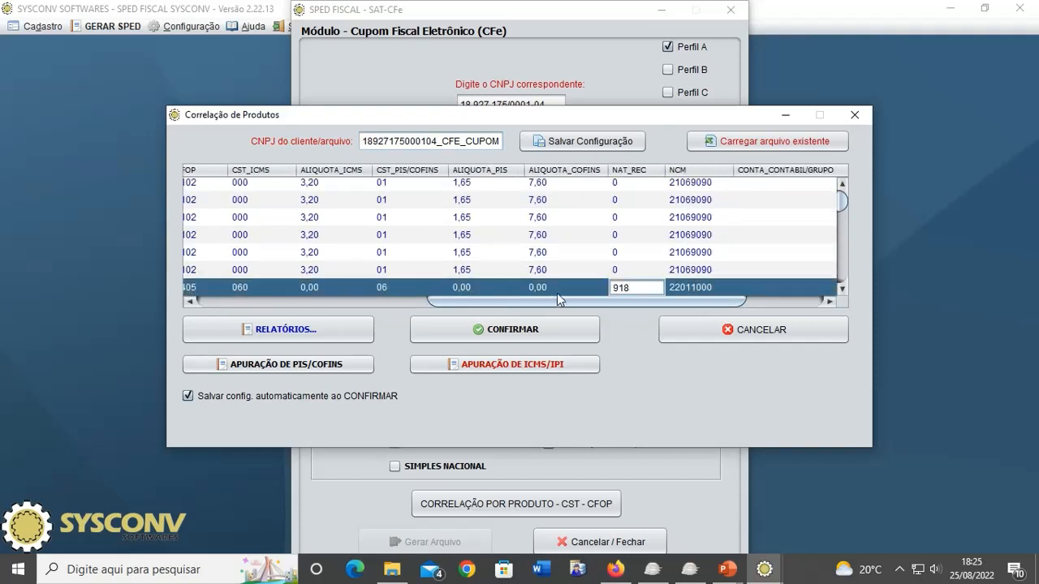
{"action": "left_click_drag", "start_coordinate": [482, 304], "coordinate": [492, 307]}
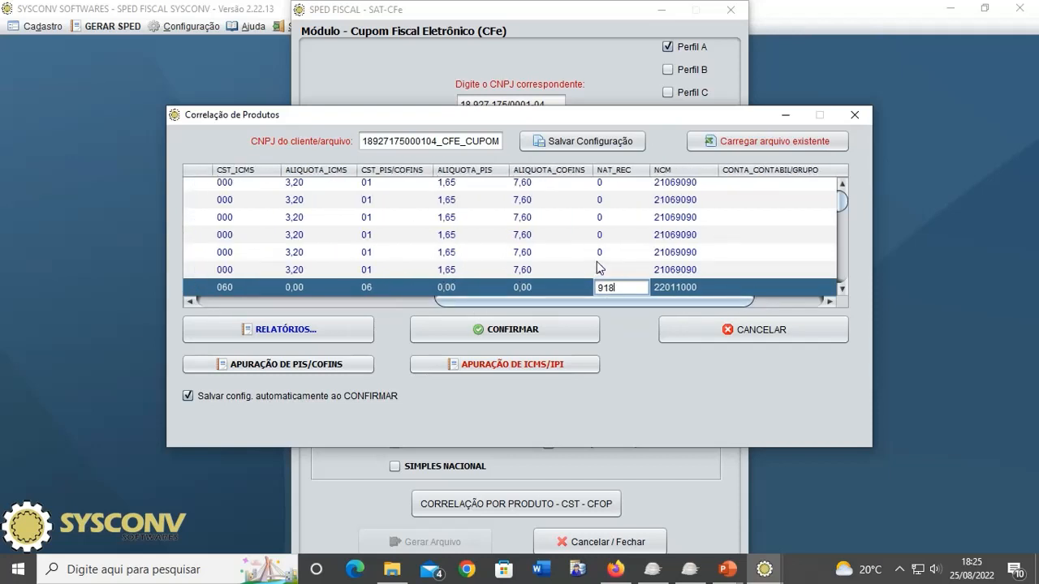
{"action": "scroll", "coordinate": [597, 263], "scroll_direction": "down", "scroll_amount": 2}
{"action": "scroll", "coordinate": [596, 264], "scroll_direction": "up", "scroll_amount": 2}
{"action": "scroll", "coordinate": [596, 264], "scroll_direction": "down", "scroll_amount": 2}
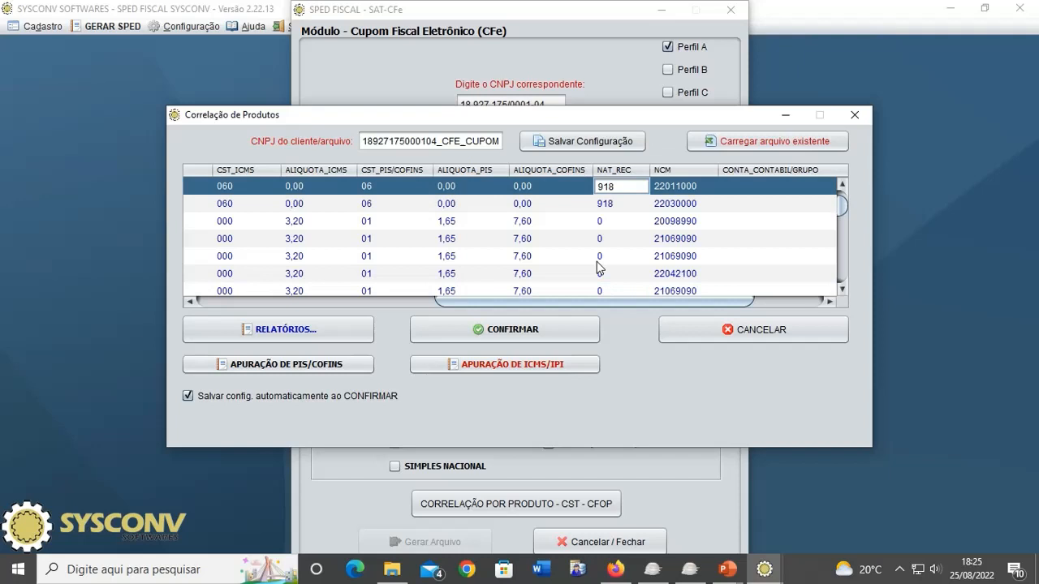
{"action": "double_click", "coordinate": [547, 203]}
{"action": "left_click_drag", "start_coordinate": [534, 302], "coordinate": [328, 304]}
{"action": "left_click", "coordinate": [393, 190]}
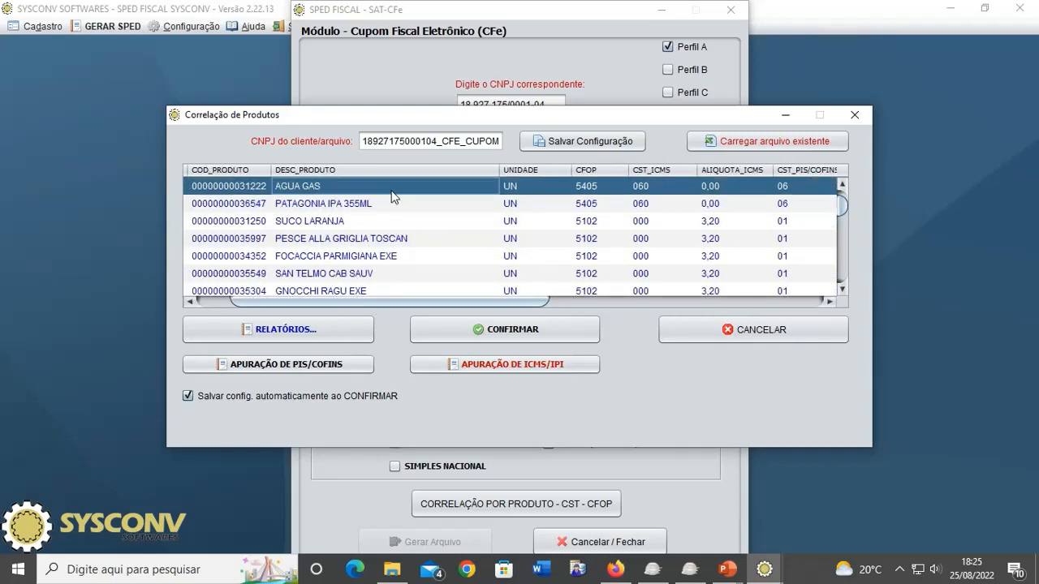
{"action": "scroll", "coordinate": [394, 254], "scroll_direction": "up", "scroll_amount": 2}
{"action": "scroll", "coordinate": [394, 255], "scroll_direction": "down", "scroll_amount": 2}
{"action": "left_click", "coordinate": [375, 206]}
{"action": "left_click_drag", "start_coordinate": [423, 300], "coordinate": [584, 302]}
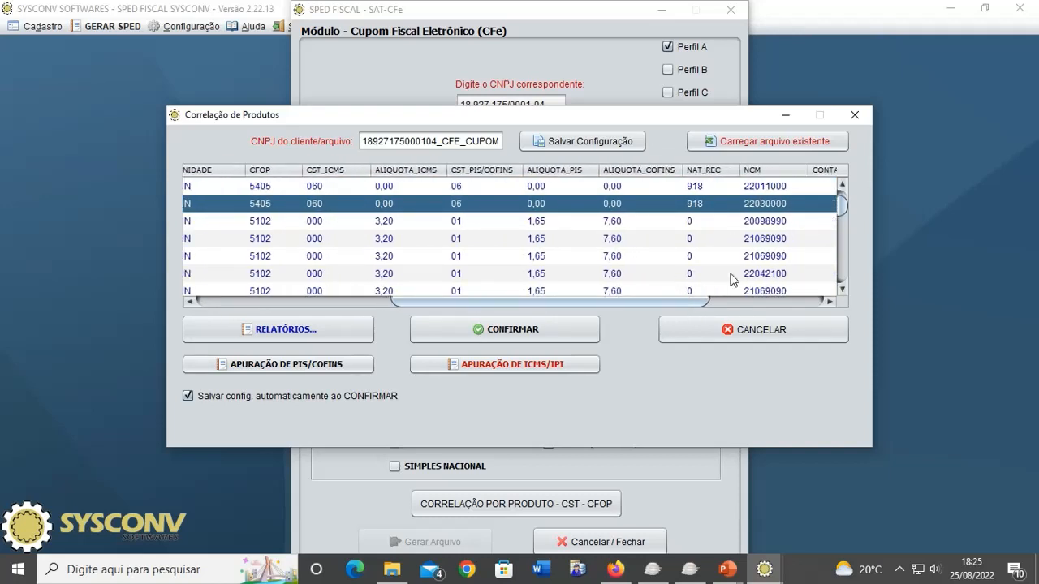
{"action": "scroll", "coordinate": [733, 279], "scroll_direction": "up", "scroll_amount": 2}
{"action": "scroll", "coordinate": [734, 279], "scroll_direction": "down", "scroll_amount": 2}
{"action": "left_click", "coordinate": [842, 184]}
{"action": "left_click", "coordinate": [843, 185]}
{"action": "left_click", "coordinate": [842, 184]}
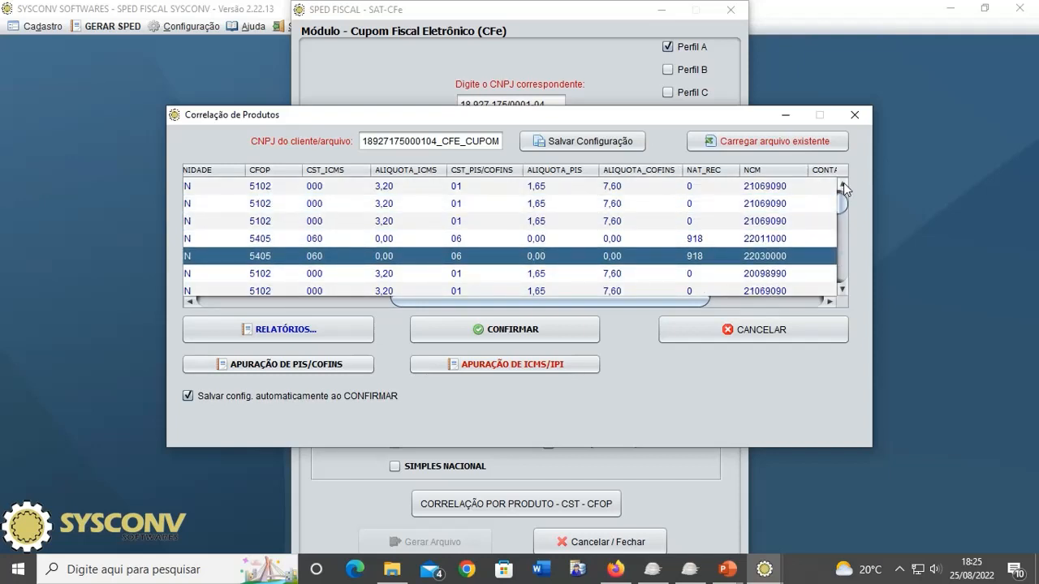
{"action": "left_click", "coordinate": [842, 184]}
{"action": "left_click_drag", "start_coordinate": [619, 302], "coordinate": [735, 299]}
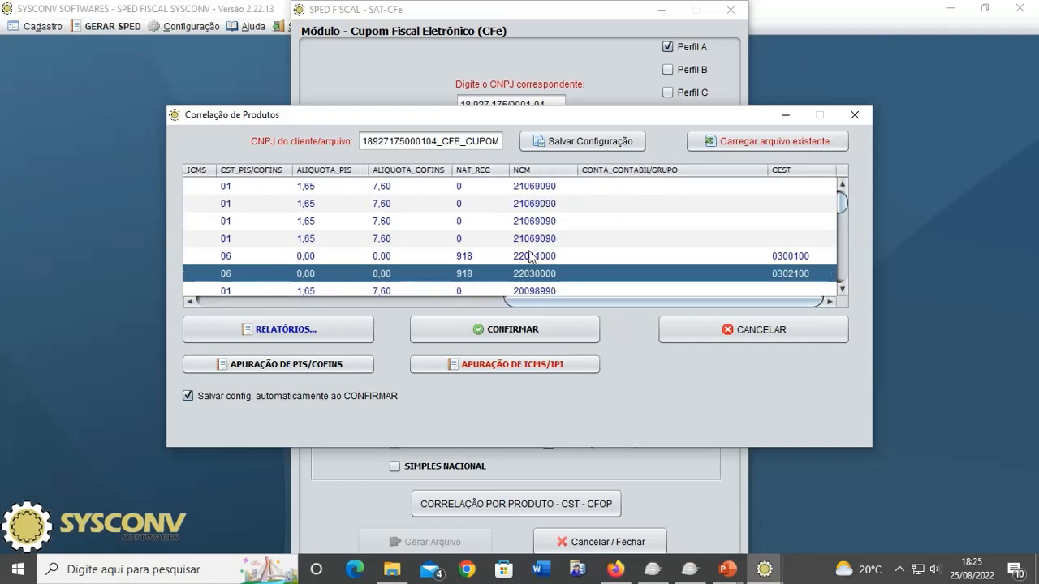
{"action": "scroll", "coordinate": [609, 225], "scroll_direction": "down", "scroll_amount": 2}
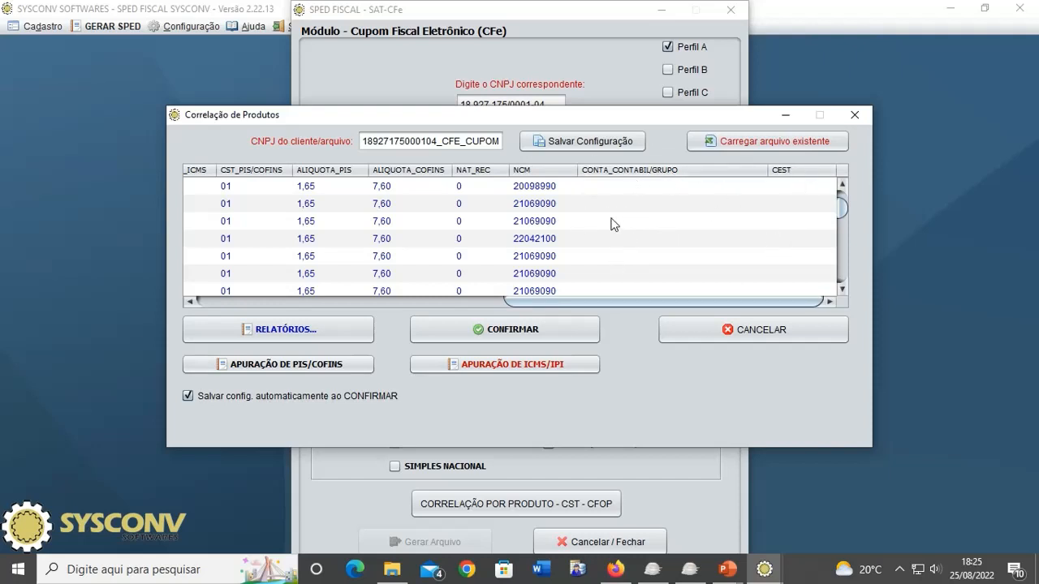
{"action": "scroll", "coordinate": [628, 222], "scroll_direction": "down", "scroll_amount": 5}
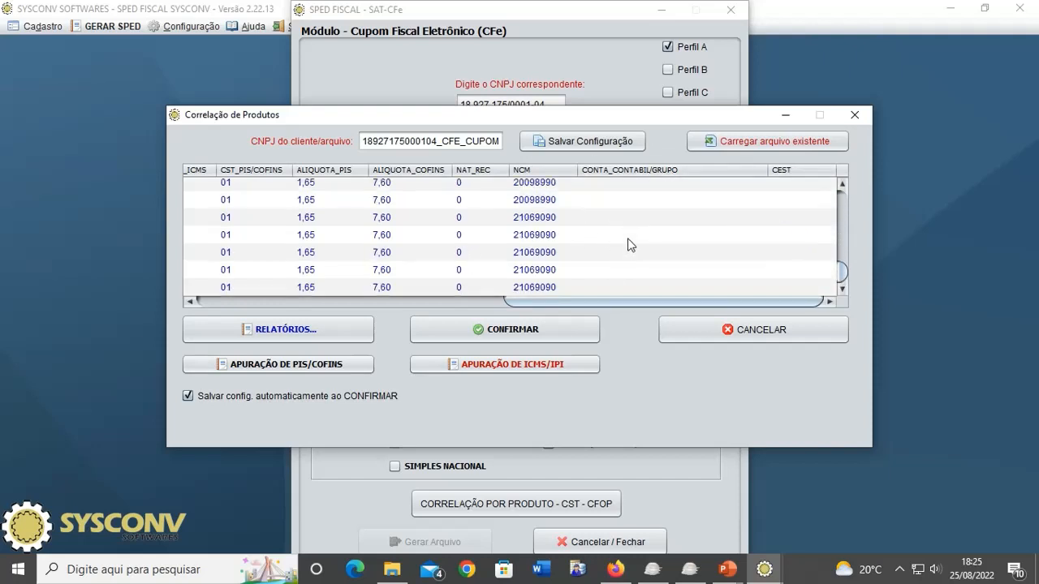
{"action": "scroll", "coordinate": [629, 252], "scroll_direction": "up", "scroll_amount": 5}
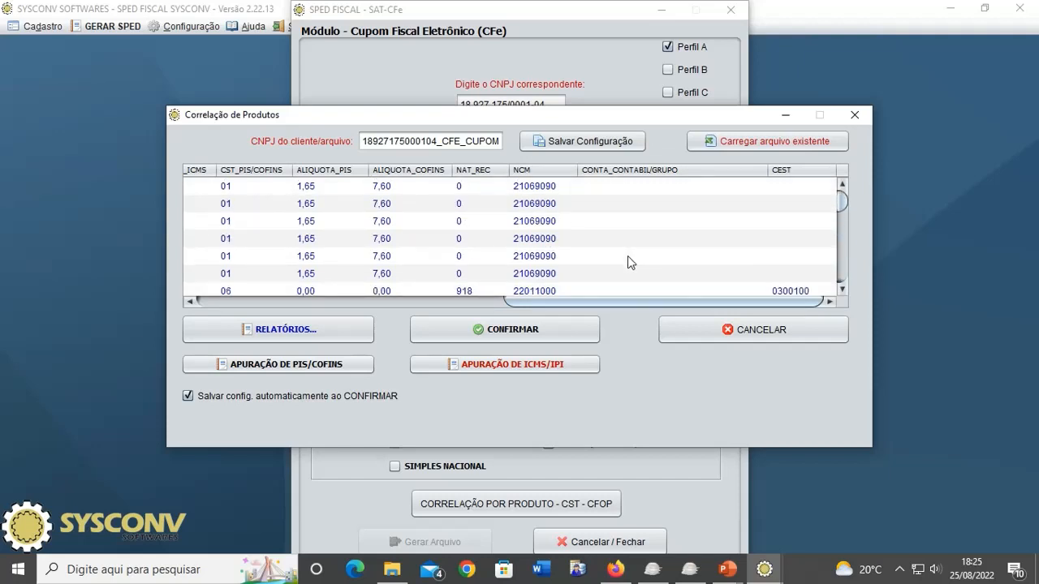
{"action": "scroll", "coordinate": [618, 287], "scroll_direction": "left", "scroll_amount": 5}
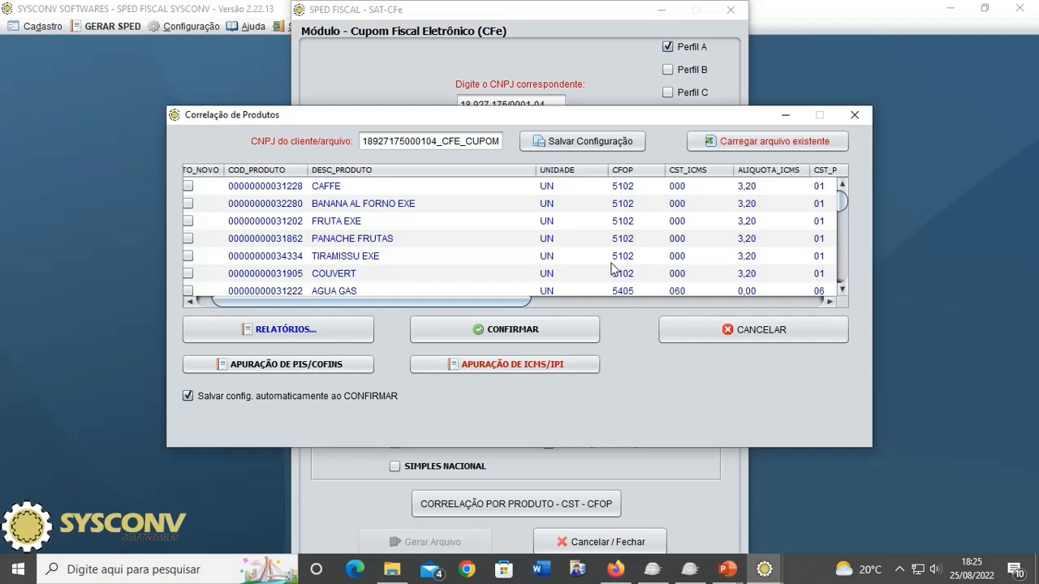
{"action": "scroll", "coordinate": [615, 278], "scroll_direction": "down", "scroll_amount": 2}
{"action": "scroll", "coordinate": [613, 278], "scroll_direction": "up", "scroll_amount": 2}
- Give CAFFE CFOP 5405, CST_ICMS 060 and a 0,00 ICMS rate
{"action": "double_click", "coordinate": [629, 187]}
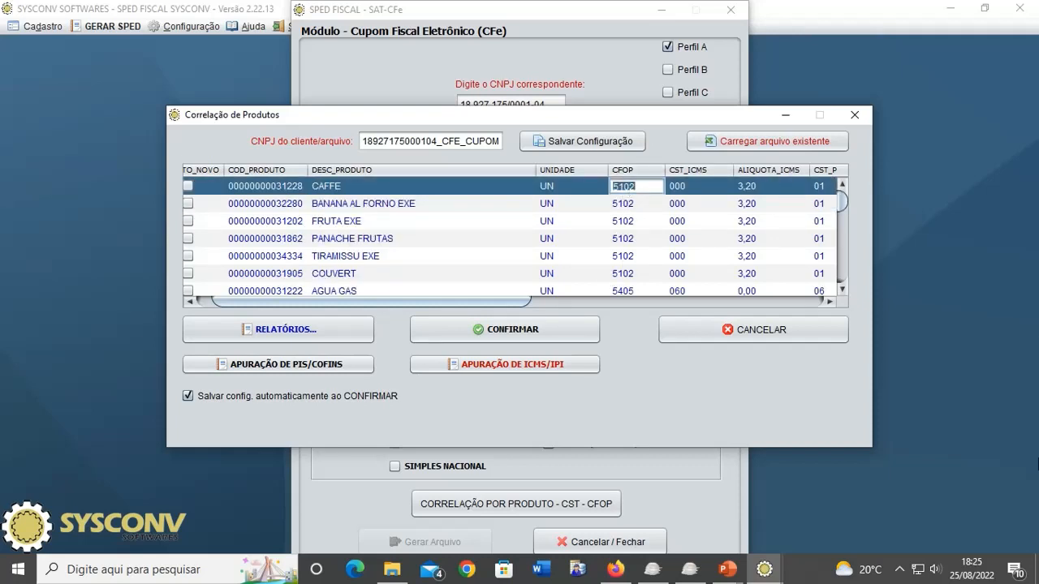
{"action": "type", "text": "54050"}
{"action": "key", "text": "BackSpace"}
{"action": "key", "text": "Return"}
{"action": "key", "text": "Up"}
{"action": "key", "text": "Tab"}
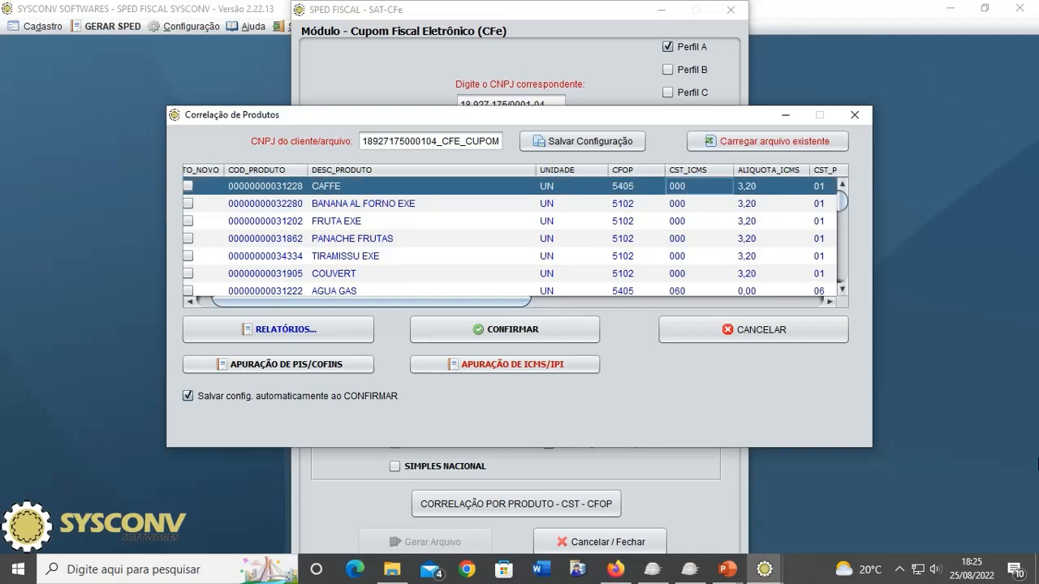
{"action": "type", "text": "060"}
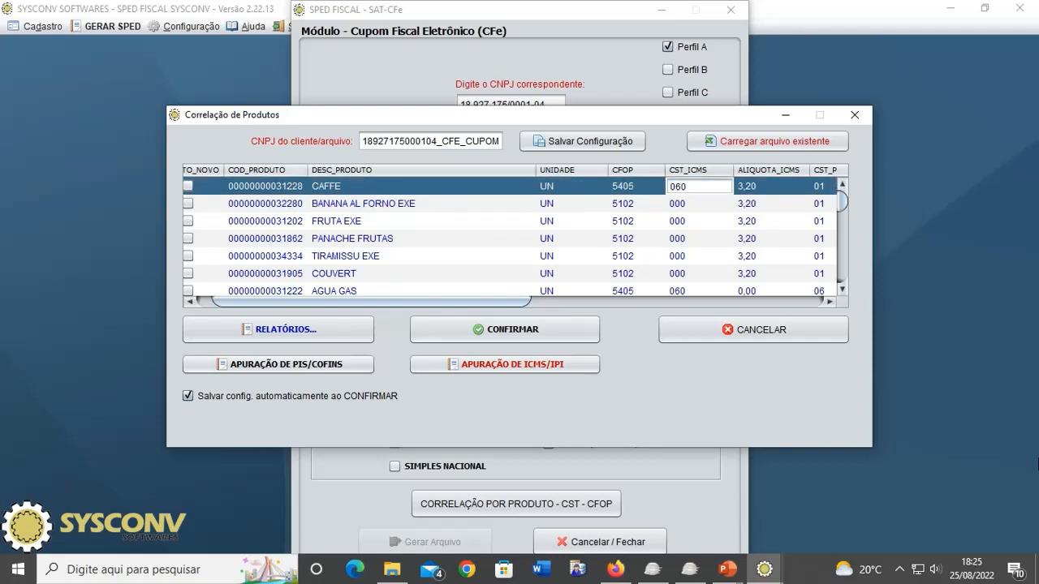
{"action": "key", "text": "Return"}
{"action": "key", "text": "Up"}
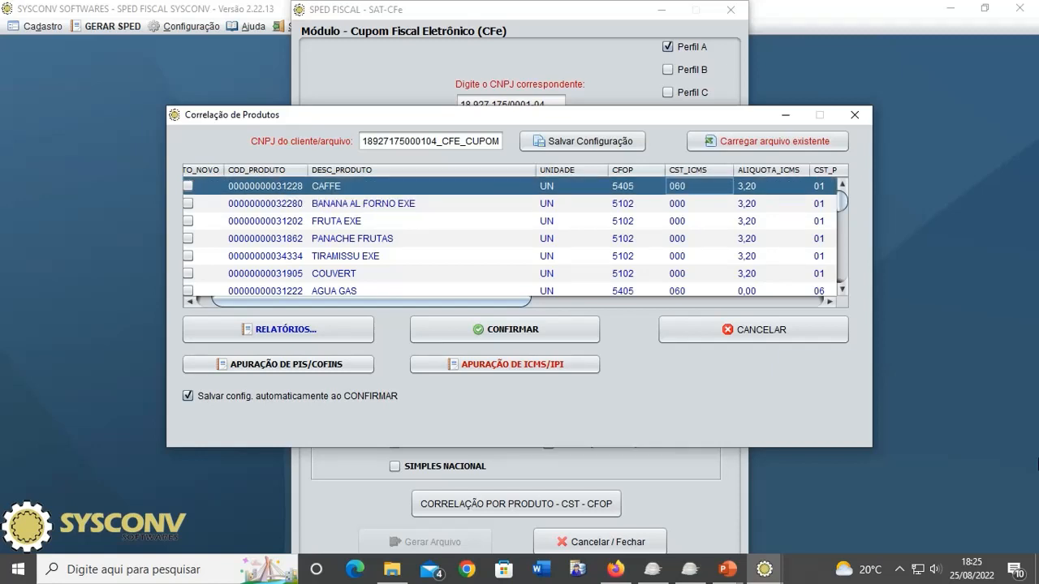
{"action": "key", "text": "Tab"}
{"action": "type", "text": "0."}
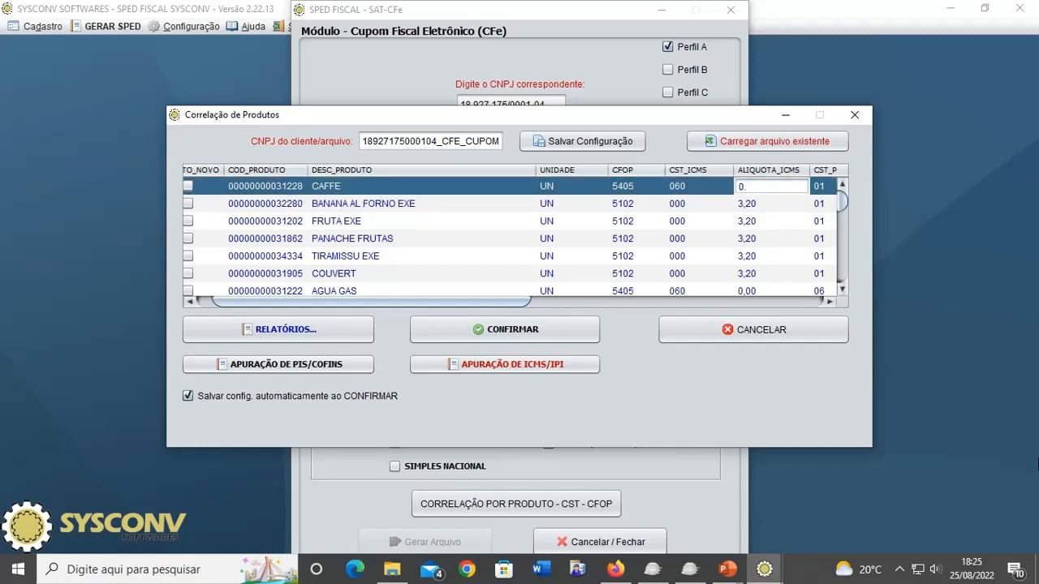
{"action": "key", "text": "Return"}
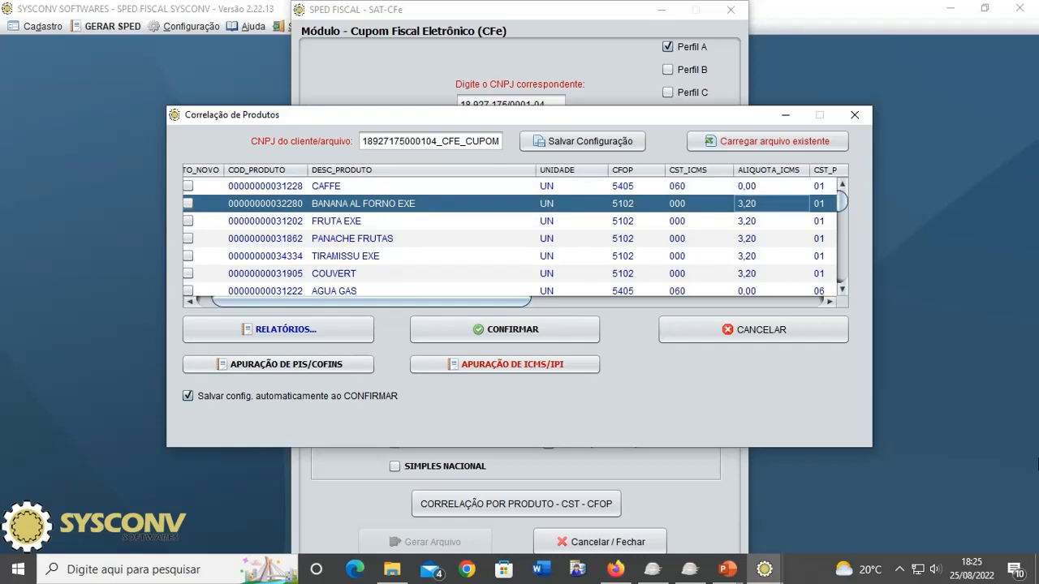
- Set CAFFE's CST_PIS/COFINS to 04, PIS and COFINS rates to 0,00, and NAT_REC 999
{"action": "key", "text": "Tab"}
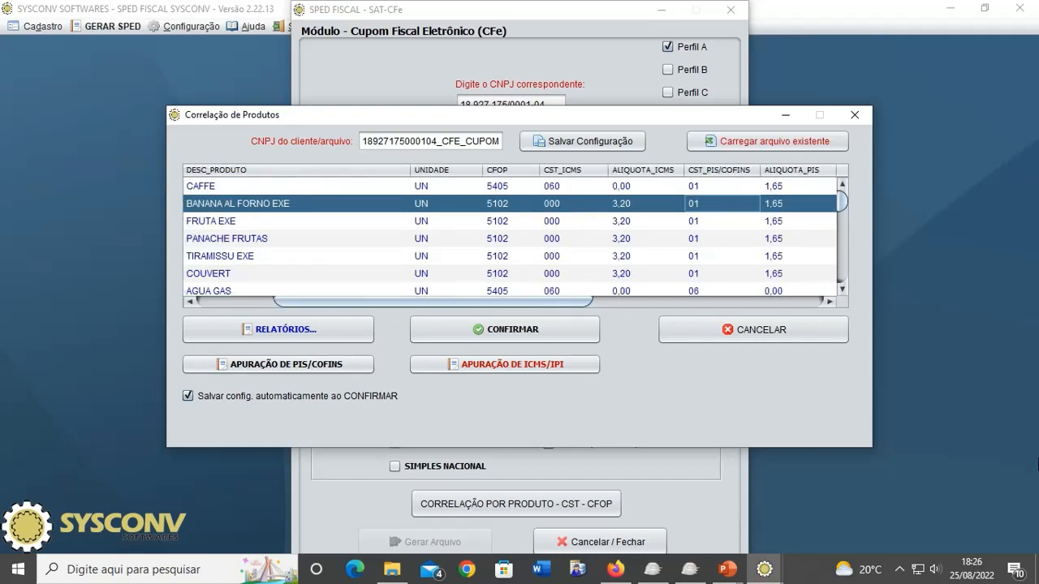
{"action": "key", "text": "Left"}
{"action": "key", "text": "Right"}
{"action": "key", "text": "Up"}
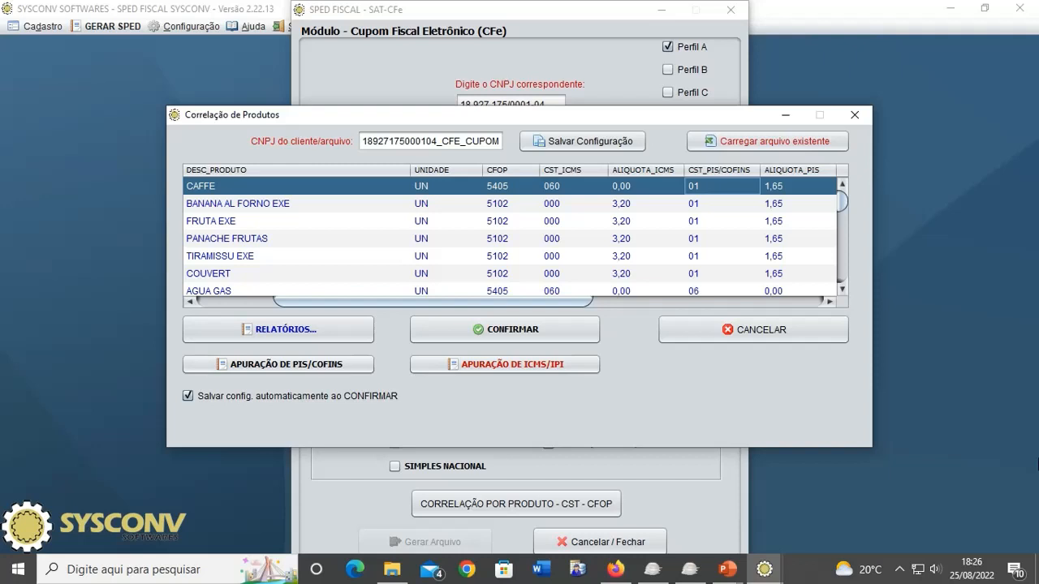
{"action": "type", "text": "04"}
{"action": "key", "text": "Right"}
{"action": "key", "text": "Left"}
{"action": "key", "text": "Left"}
{"action": "key", "text": "Right"}
{"action": "key", "text": "Right"}
{"action": "type", "text": "0,00"}
{"action": "key", "text": "Right"}
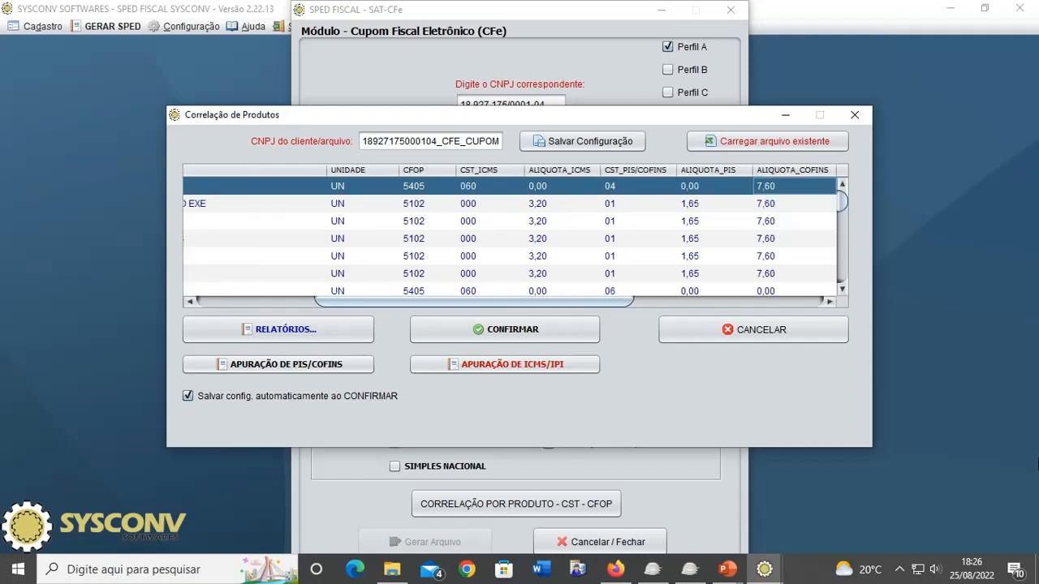
{"action": "type", "text": "0"}
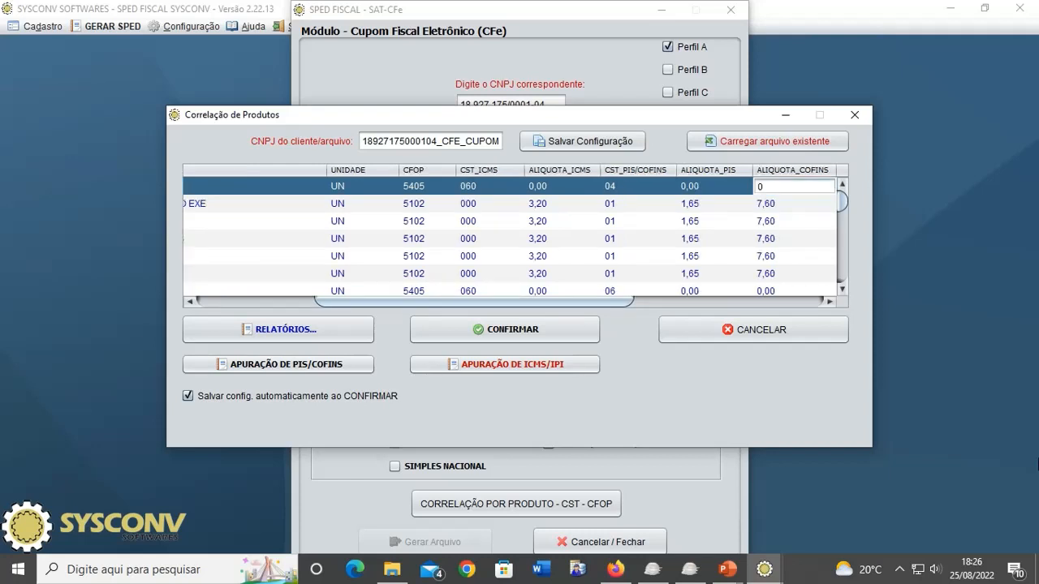
{"action": "type", "text": ",00"}
{"action": "key", "text": "Right"}
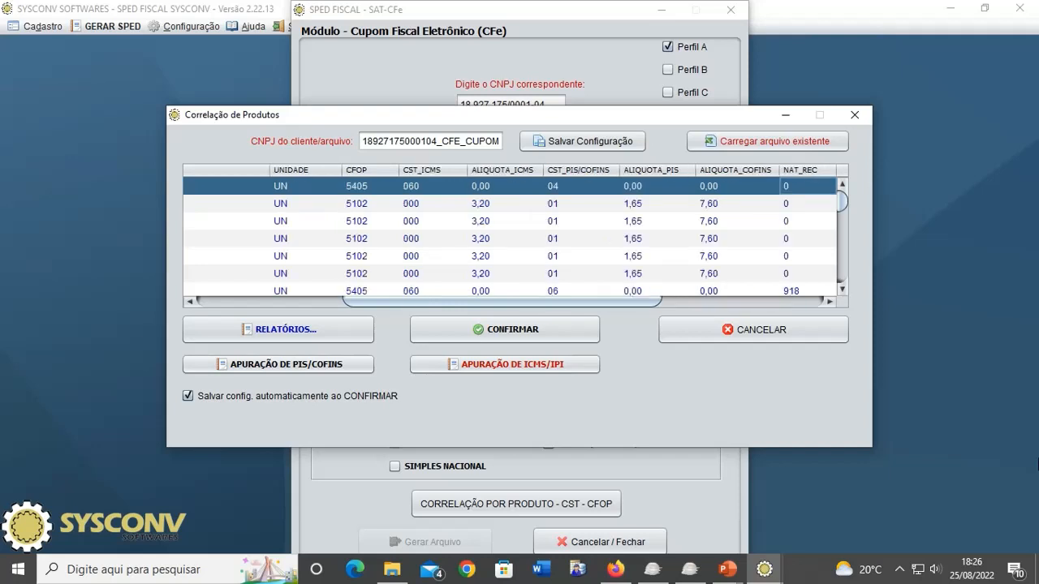
{"action": "key", "text": "Right"}
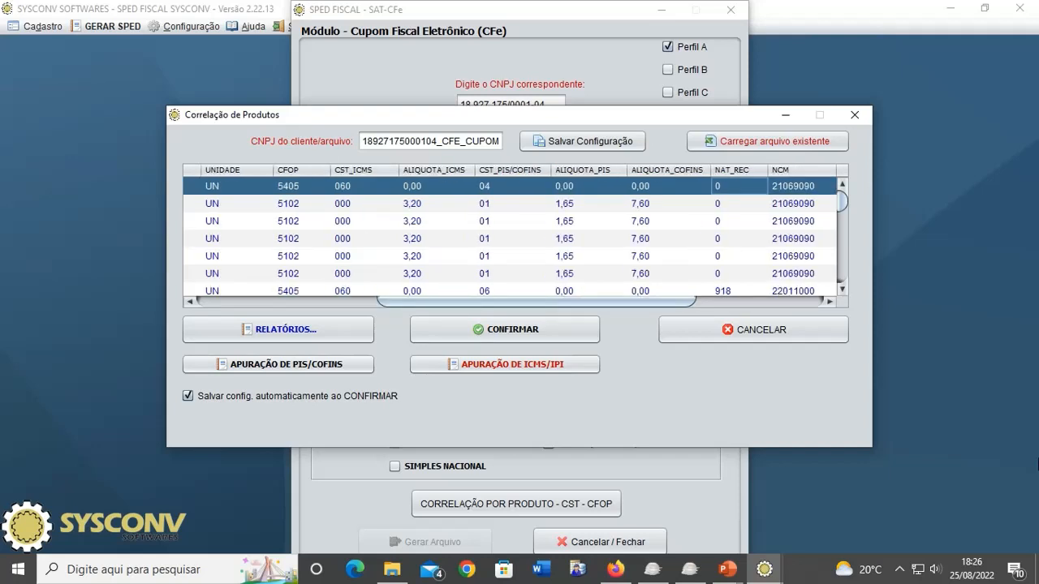
{"action": "type", "text": "999"}
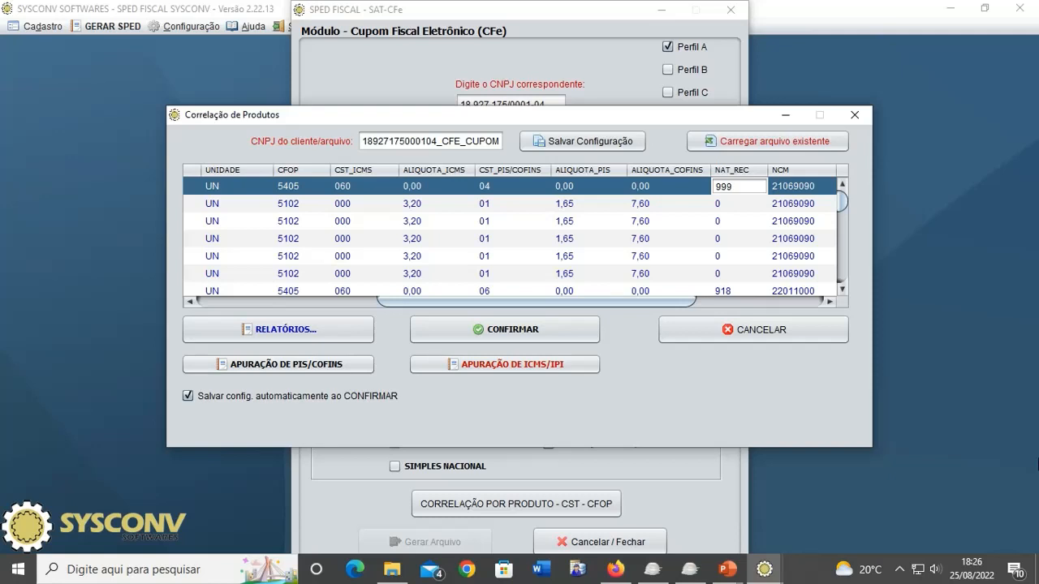
{"action": "key", "text": "Return"}
{"action": "key", "text": "Up"}
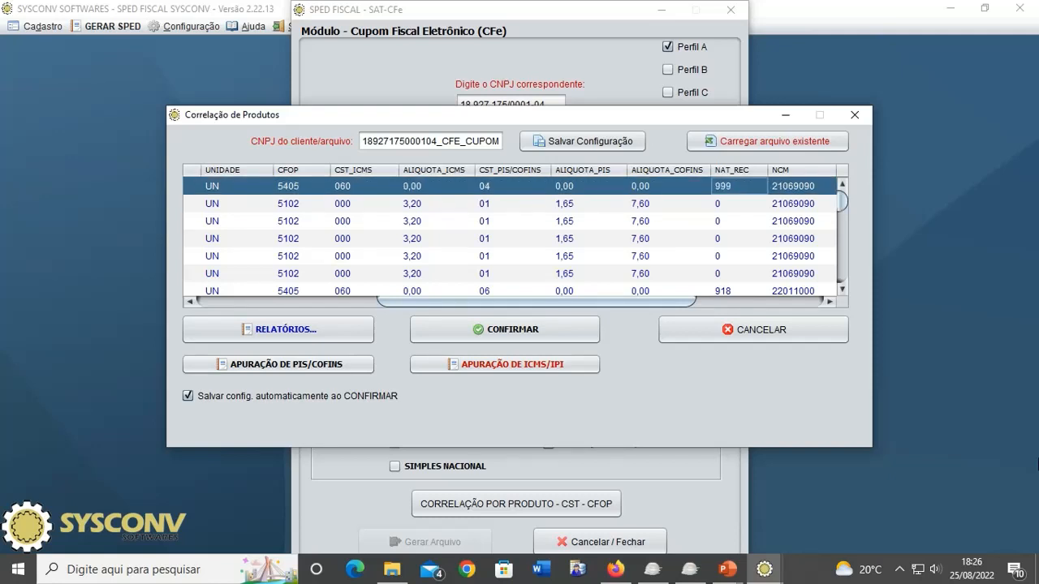
{"action": "key", "text": "Left"}
{"action": "key", "text": "Left"}
{"action": "key", "text": "Left"}
{"action": "key", "text": "Left"}
{"action": "key", "text": "Left"}
{"action": "key", "text": "Left"}
{"action": "key", "text": "Left"}
{"action": "key", "text": "Left"}
{"action": "key", "text": "Left"}
{"action": "key", "text": "Left"}
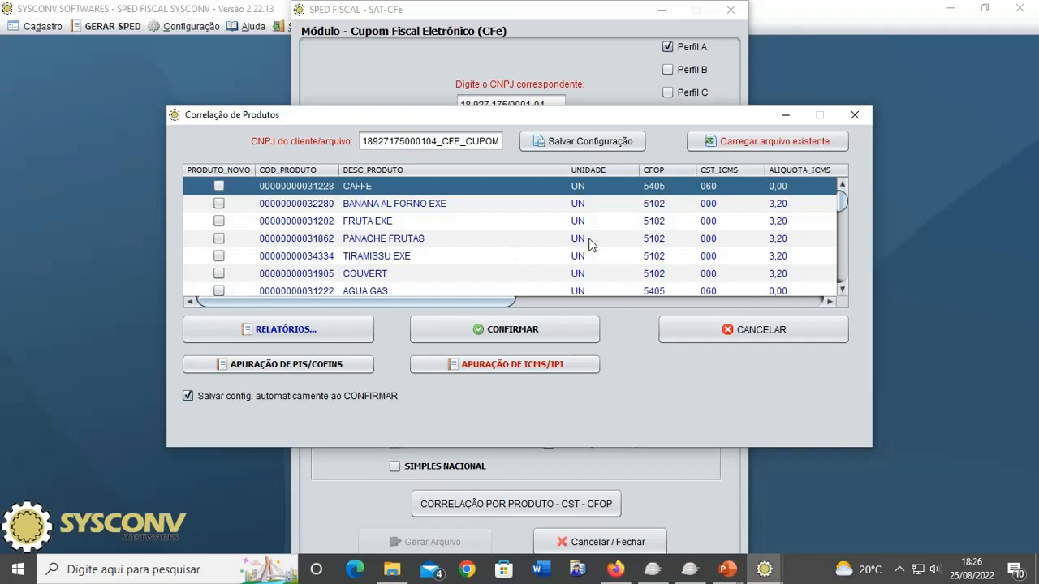
{"action": "left_click", "coordinate": [505, 366]}
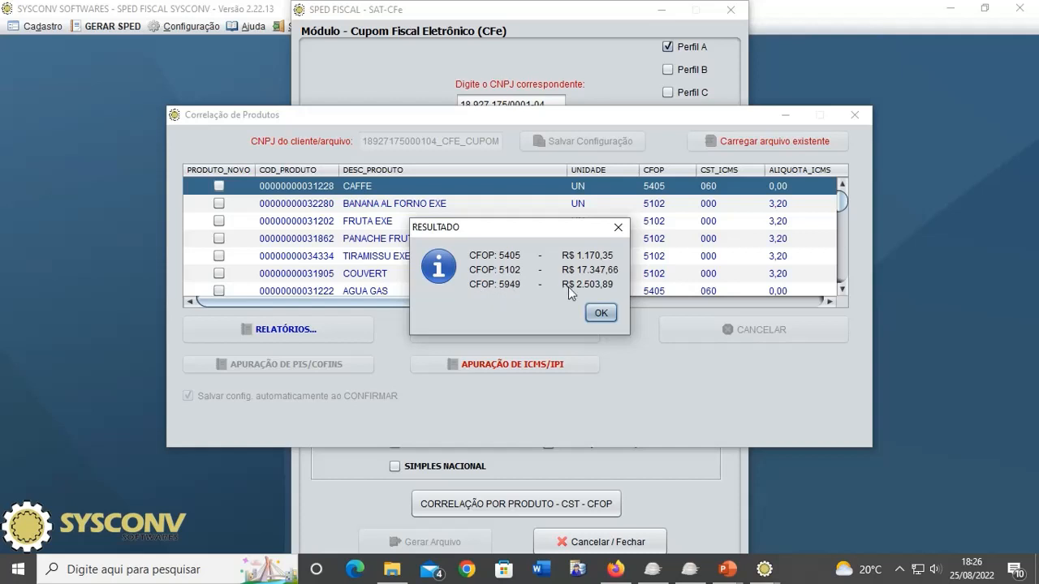
{"action": "left_click", "coordinate": [592, 318]}
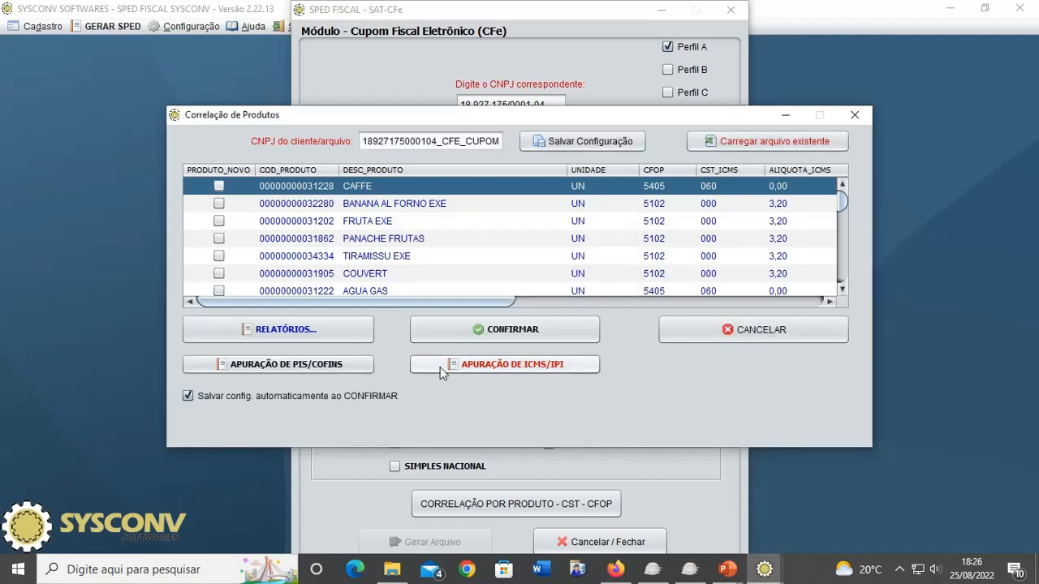
{"action": "left_click", "coordinate": [302, 368]}
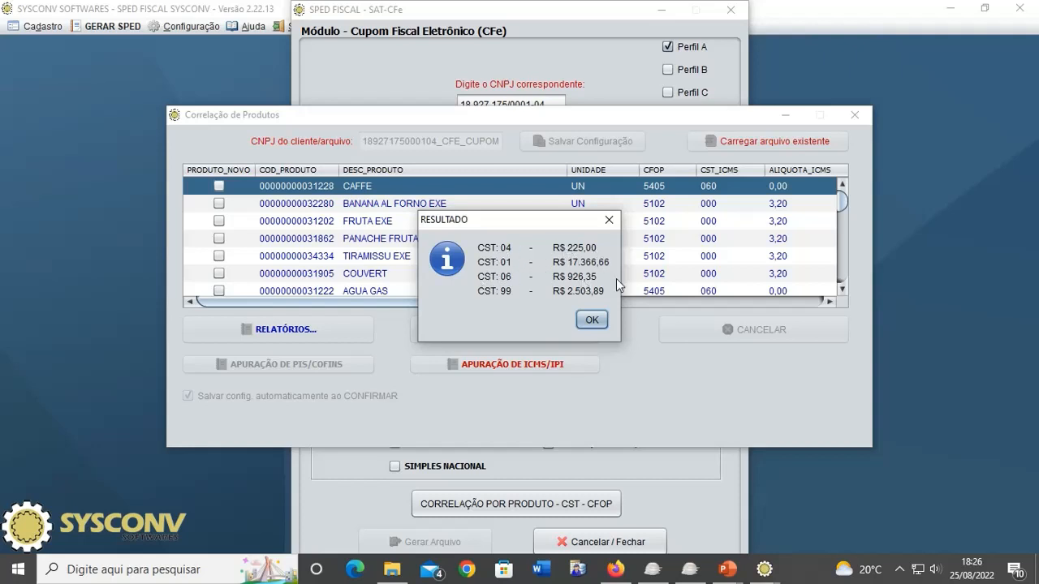
{"action": "left_click", "coordinate": [598, 319]}
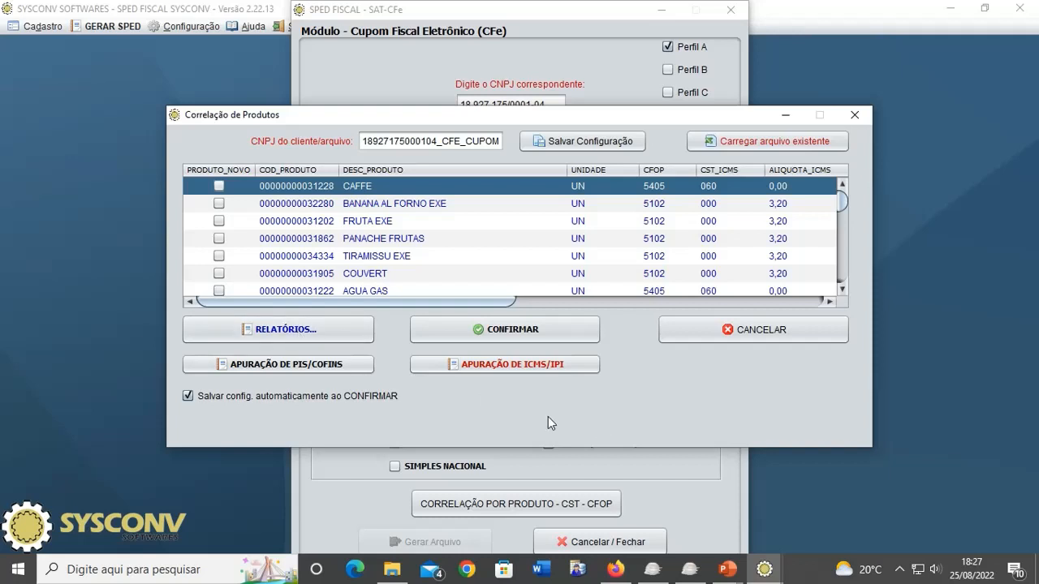
- Change TIRAMISSU EXE's unit from UN to LT in the correlation table
{"action": "left_click", "coordinate": [614, 243]}
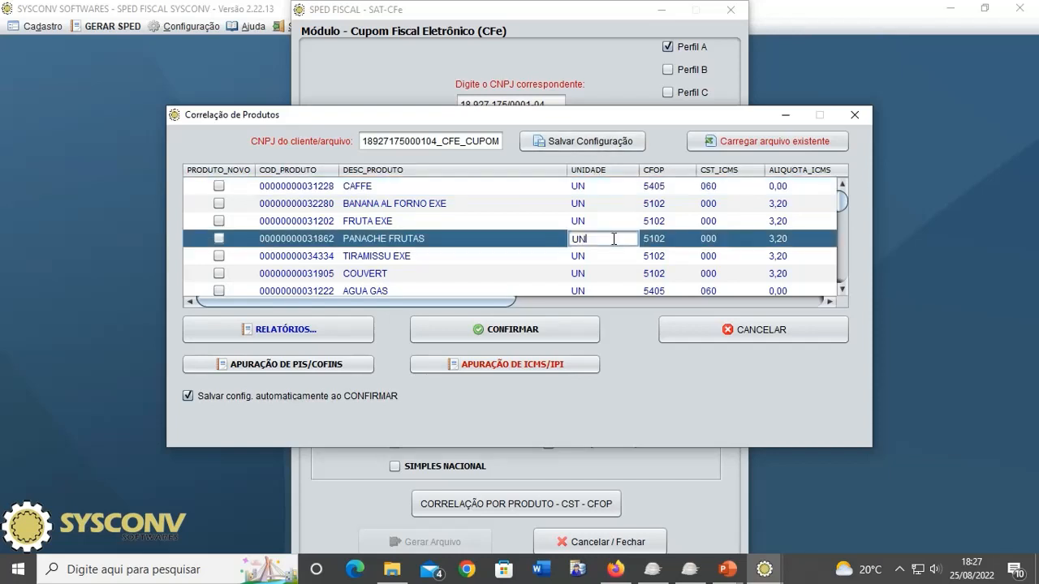
{"action": "left_click", "coordinate": [601, 258]}
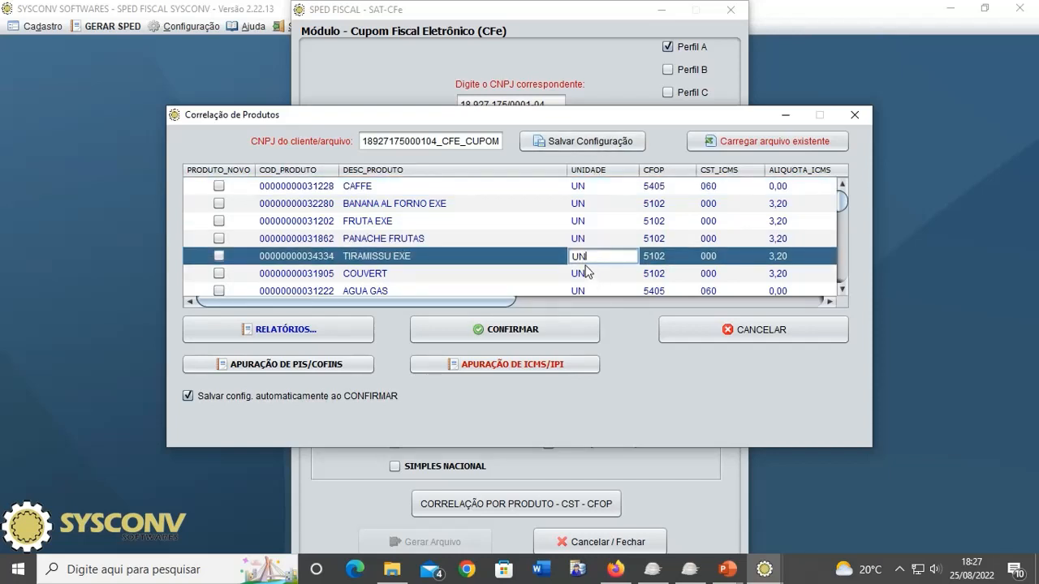
{"action": "double_click", "coordinate": [590, 256]}
{"action": "type", "text": "LT"}
{"action": "key", "text": "Return"}
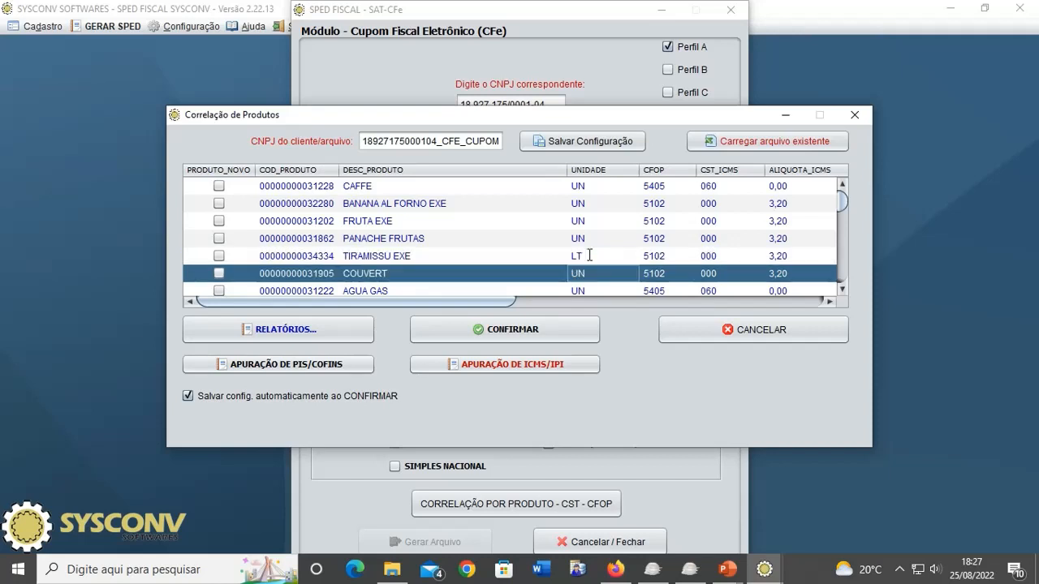
{"action": "left_click", "coordinate": [590, 259]}
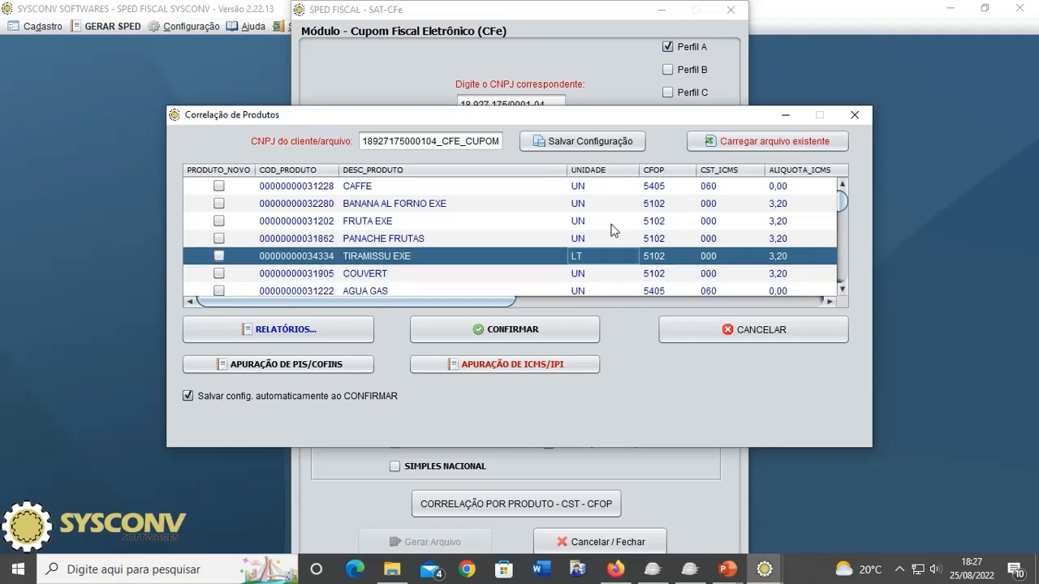
{"action": "double_click", "coordinate": [581, 237]}
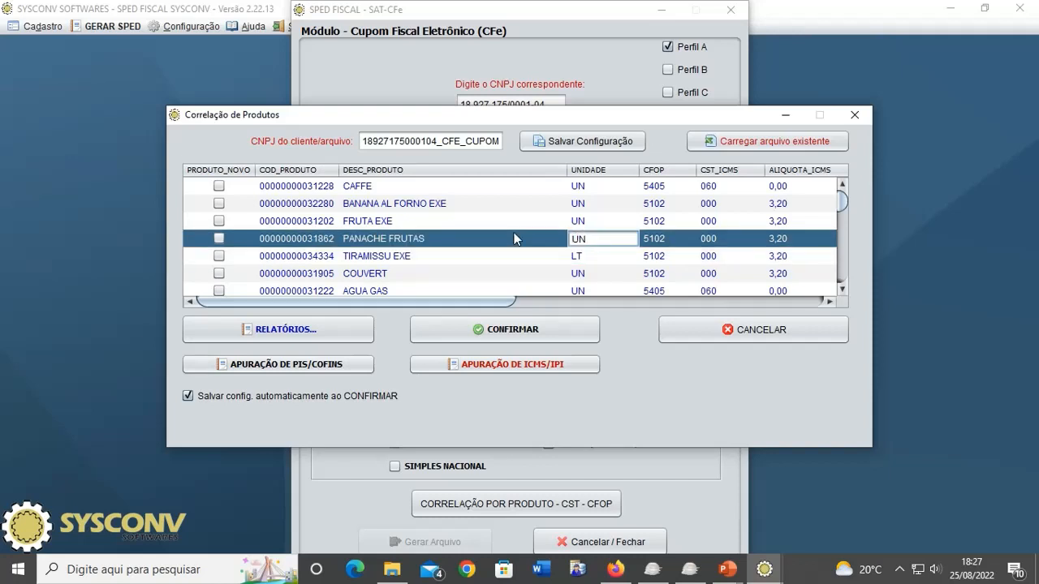
- Save the correlation configuration to the CFE_CUPOM spreadsheet and bring up the clientes folder
{"action": "left_click", "coordinate": [573, 143]}
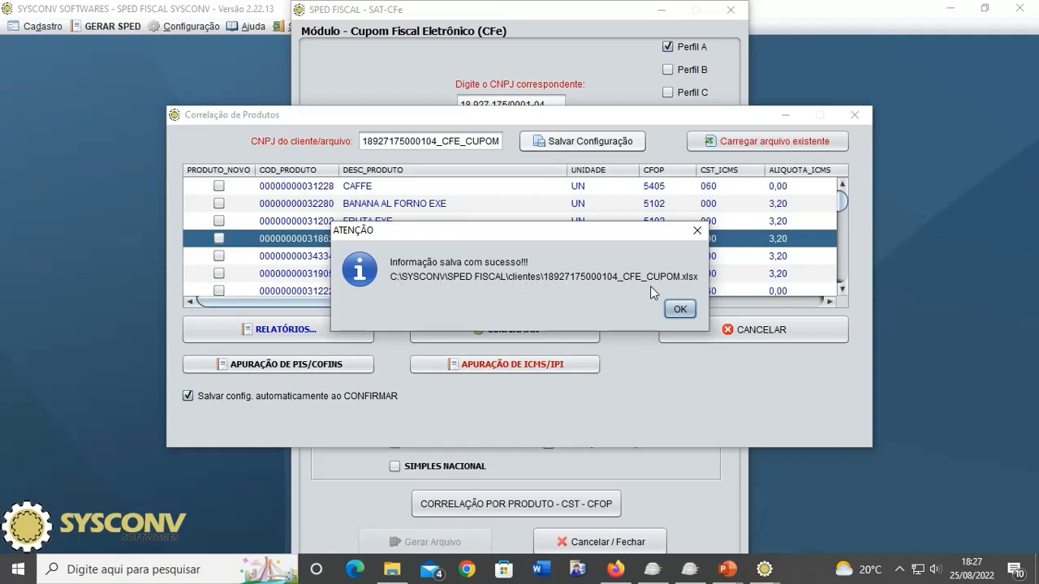
{"action": "left_click", "coordinate": [680, 309]}
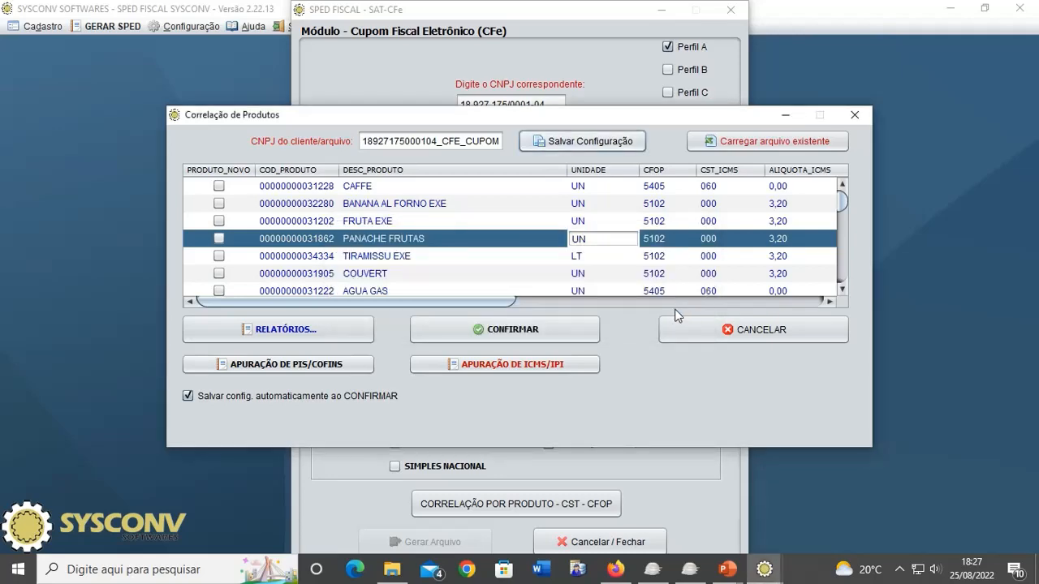
{"action": "left_click", "coordinate": [400, 575]}
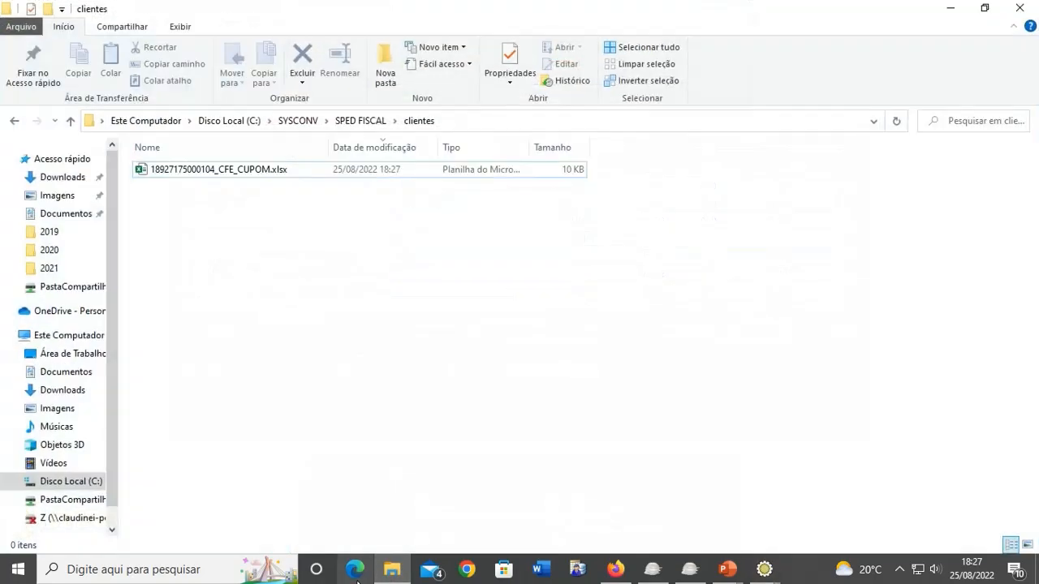
- Navigate to SYSCONV\SPED FISCAL\clientes and open the CFE_CUPOM .xlsx file in Excel
{"action": "left_click", "coordinate": [230, 121]}
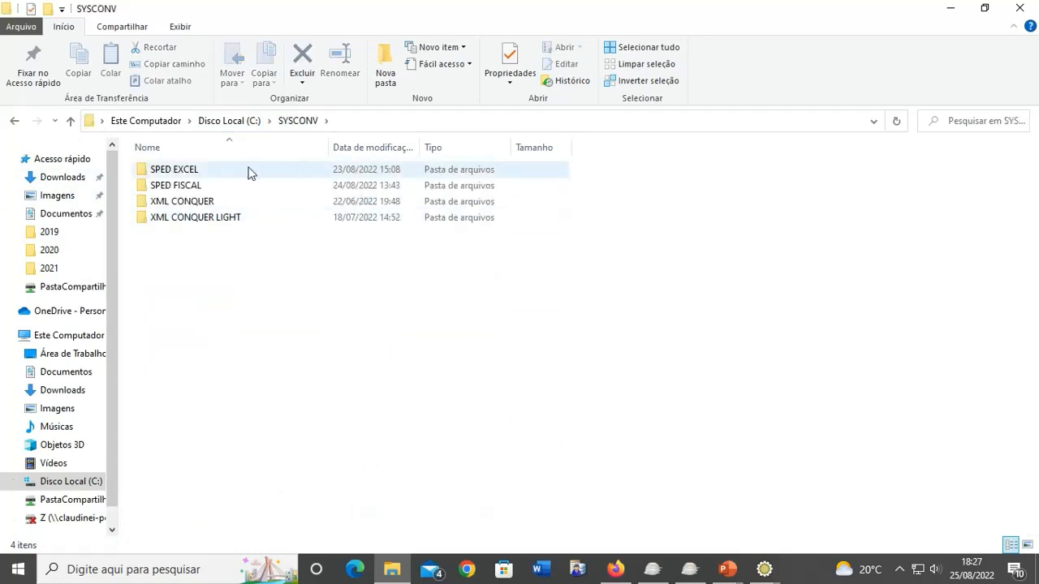
{"action": "double_click", "coordinate": [182, 187]}
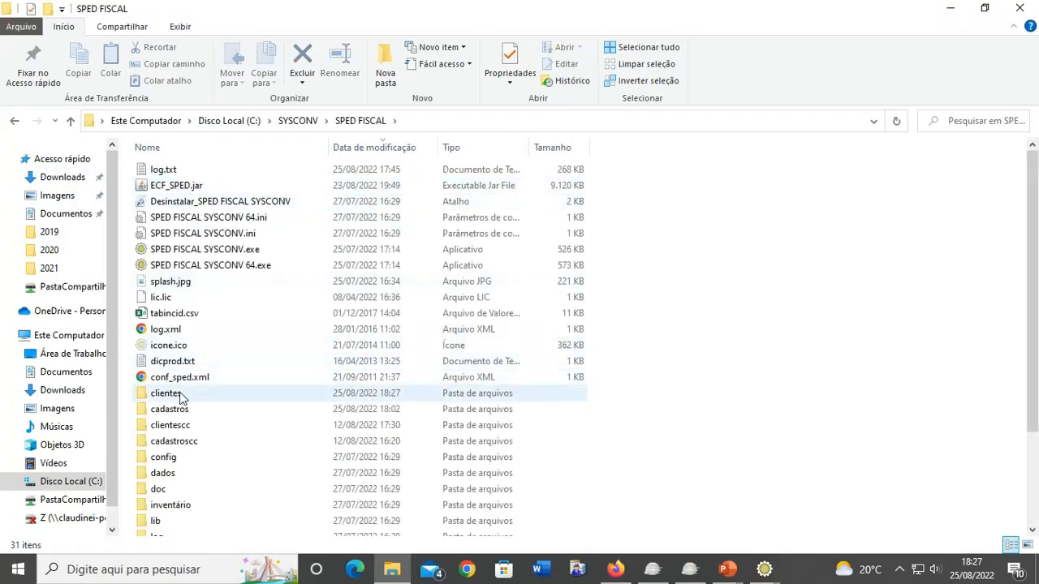
{"action": "left_click", "coordinate": [178, 396]}
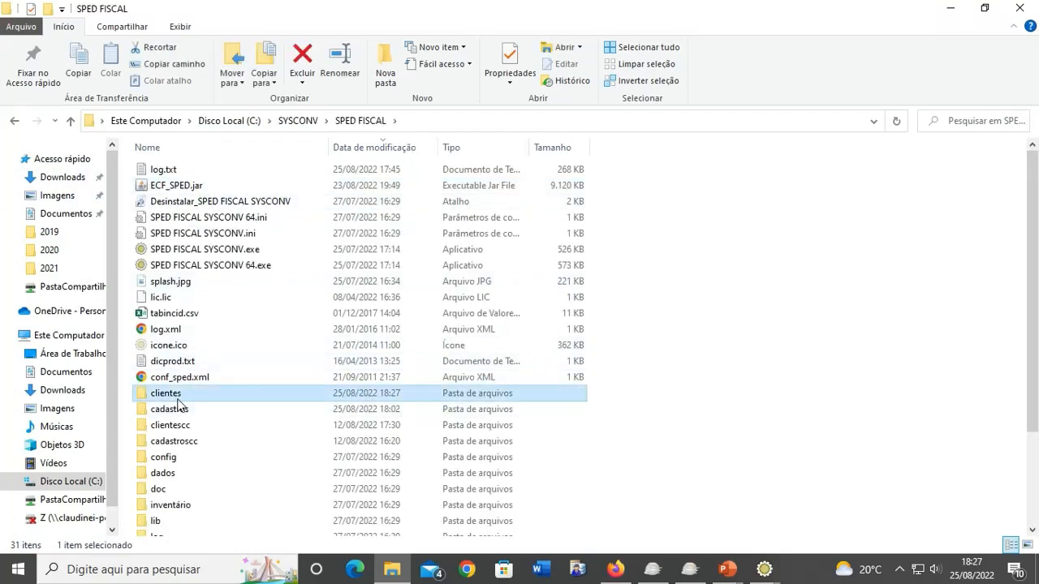
{"action": "double_click", "coordinate": [149, 398]}
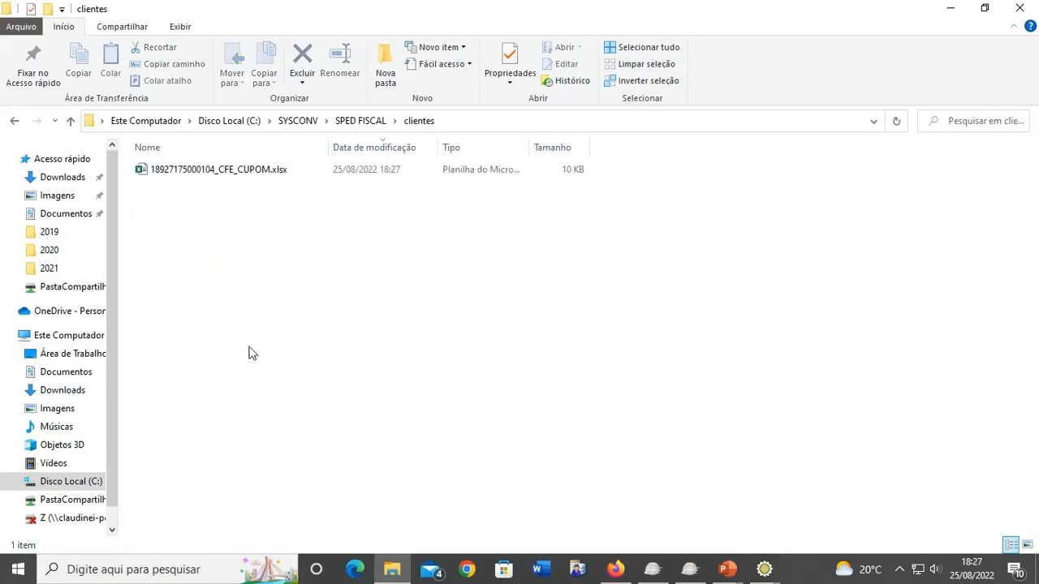
{"action": "double_click", "coordinate": [230, 170]}
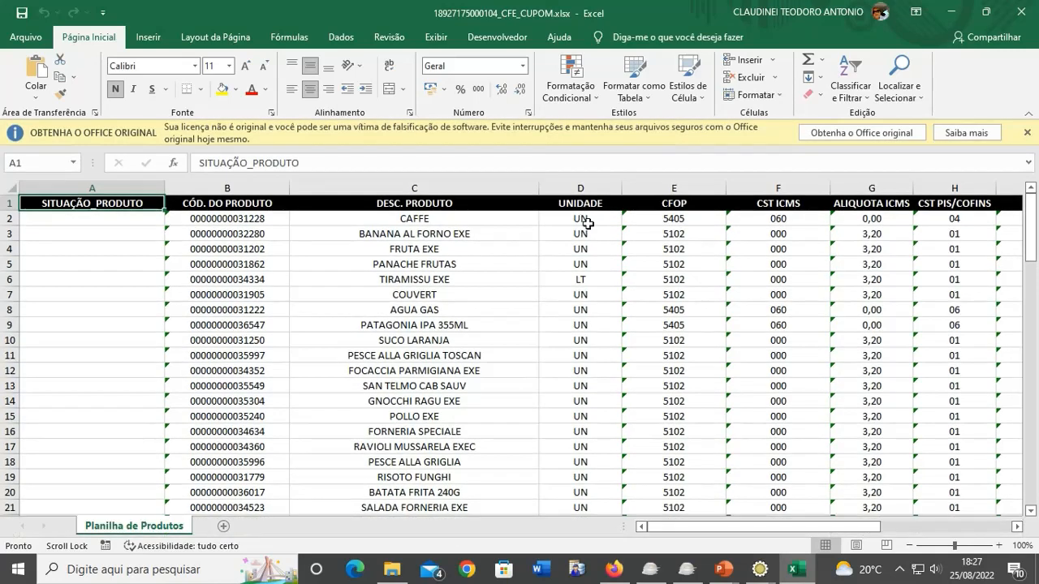
- Copy TIRAMISSU EXE's LT unit into the UNIDADE cells of rows 7–13
{"action": "left_click", "coordinate": [589, 279]}
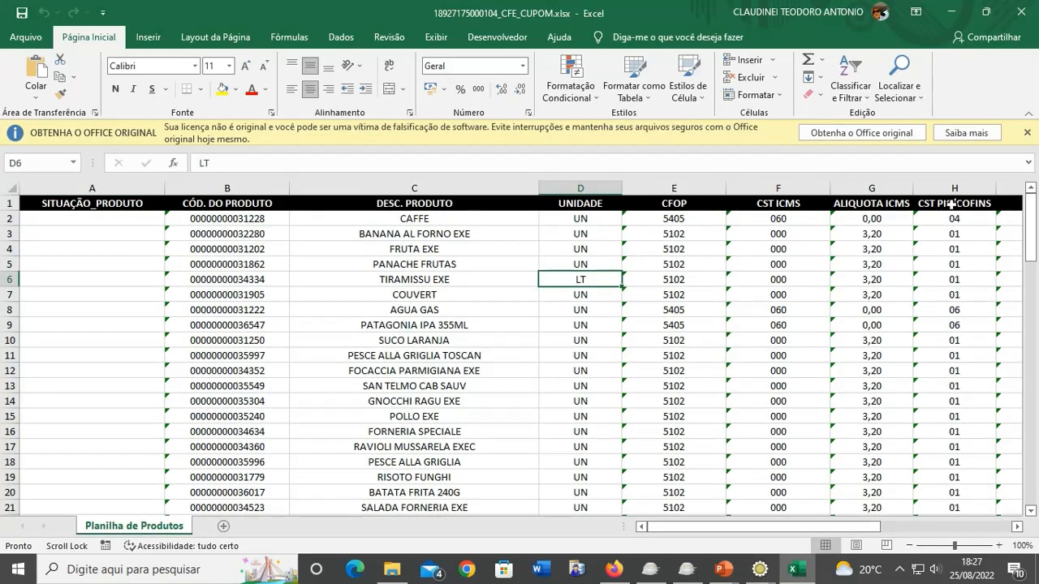
{"action": "left_click", "coordinate": [1027, 132]}
{"action": "key", "text": "ctrl+c"}
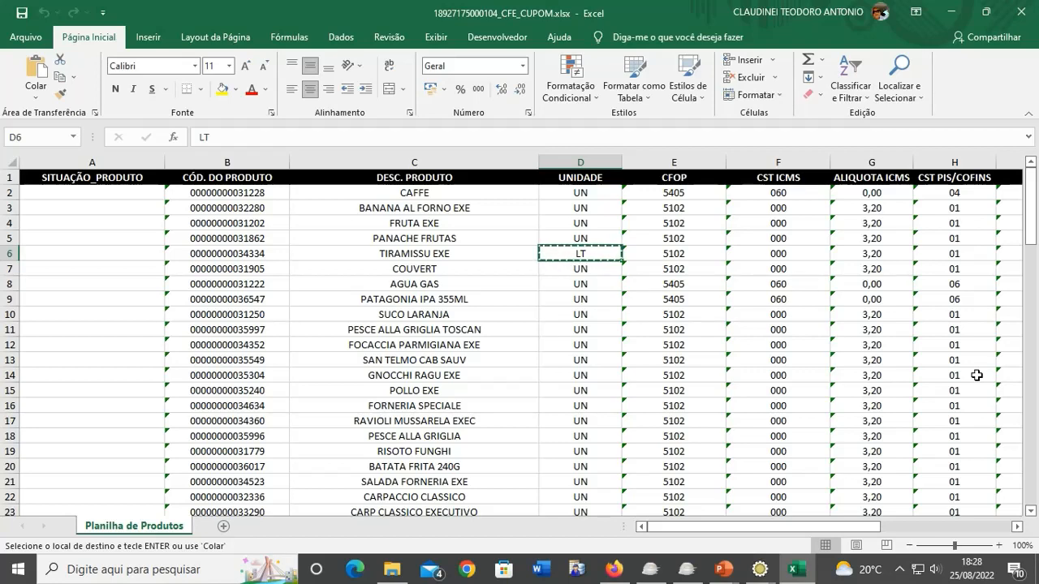
{"action": "scroll", "coordinate": [977, 375], "scroll_direction": "down", "scroll_amount": 1}
{"action": "left_click", "coordinate": [718, 317]}
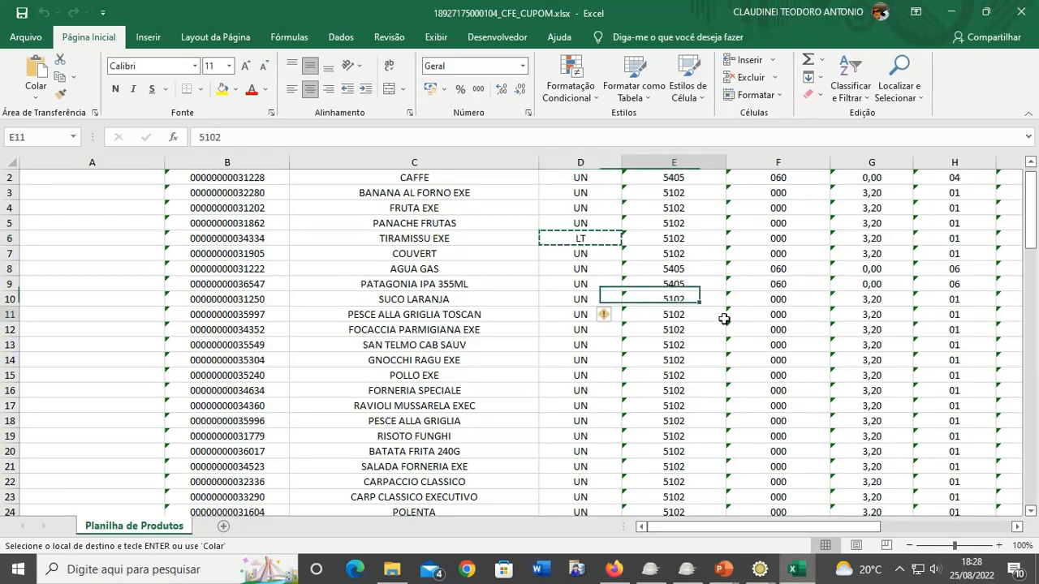
{"action": "left_click", "coordinate": [597, 238]}
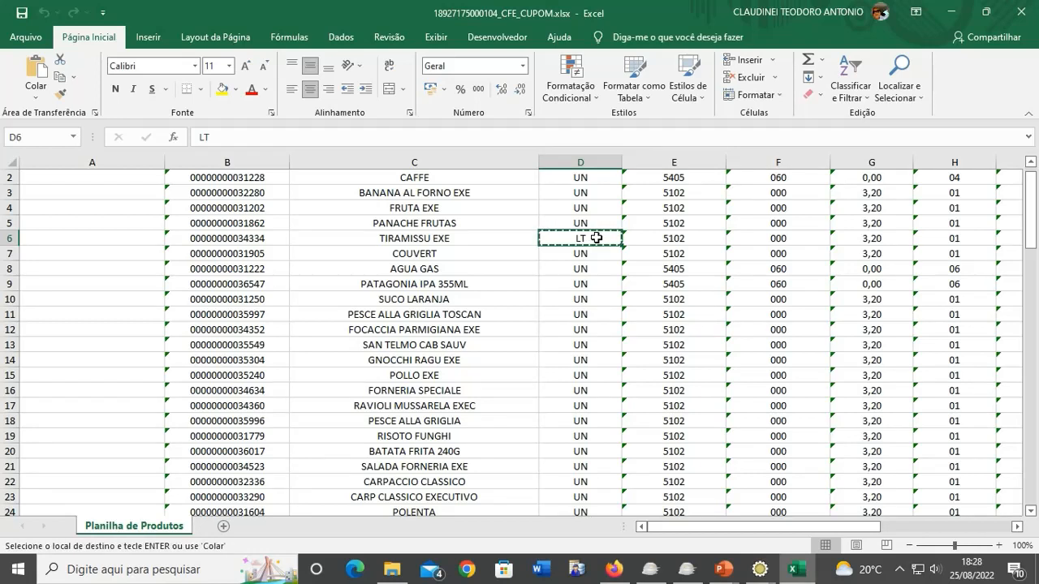
{"action": "key", "text": "shift+Down"}
{"action": "key", "text": "shift+Down"}
{"action": "key", "text": "shift+Down"}
{"action": "key", "text": "shift+Down"}
{"action": "key", "text": "shift+Down"}
{"action": "key", "text": "shift+Down"}
{"action": "key", "text": "shift+Down"}
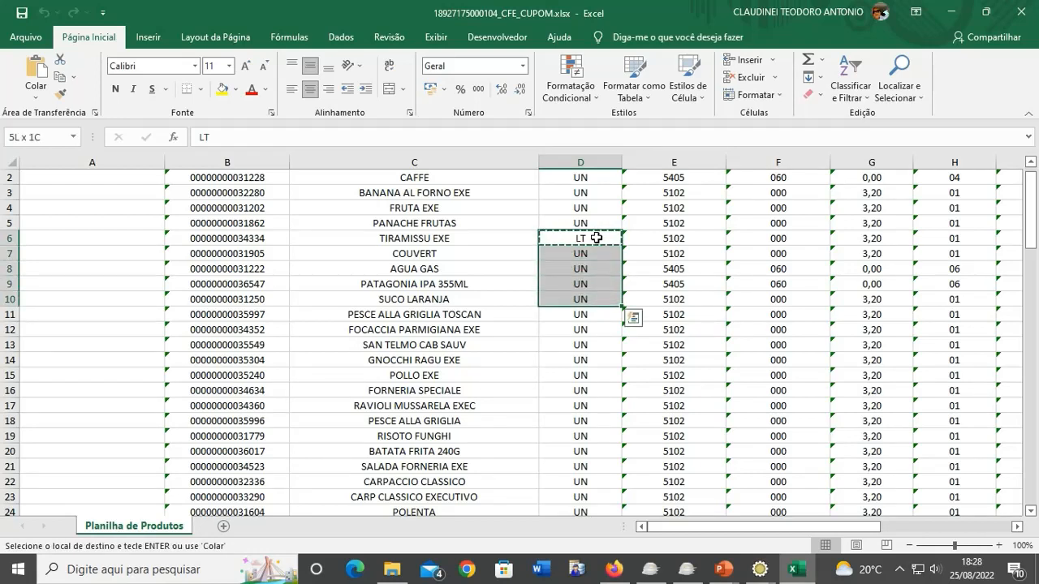
{"action": "key", "text": "ctrl+v"}
- Fill CFOP 5102 and ICMS rate 3,20 down rows 7–12
{"action": "key", "text": "Right"}
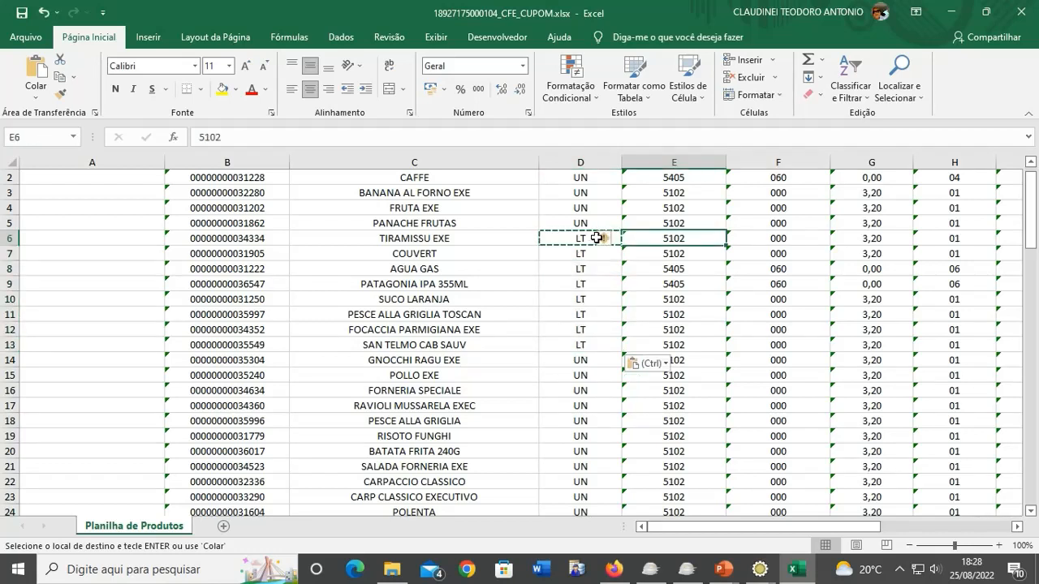
{"action": "key", "text": "Escape"}
{"action": "key", "text": "ctrl+c"}
{"action": "key", "text": "shift+Down"}
{"action": "key", "text": "shift+Down"}
{"action": "key", "text": "shift+Down"}
{"action": "key", "text": "shift+Down"}
{"action": "key", "text": "shift+Down"}
{"action": "key", "text": "shift+Down"}
{"action": "key", "text": "shift+Down"}
{"action": "key", "text": "shift+Down"}
{"action": "key", "text": "shift+Down"}
{"action": "key", "text": "shift+Down"}
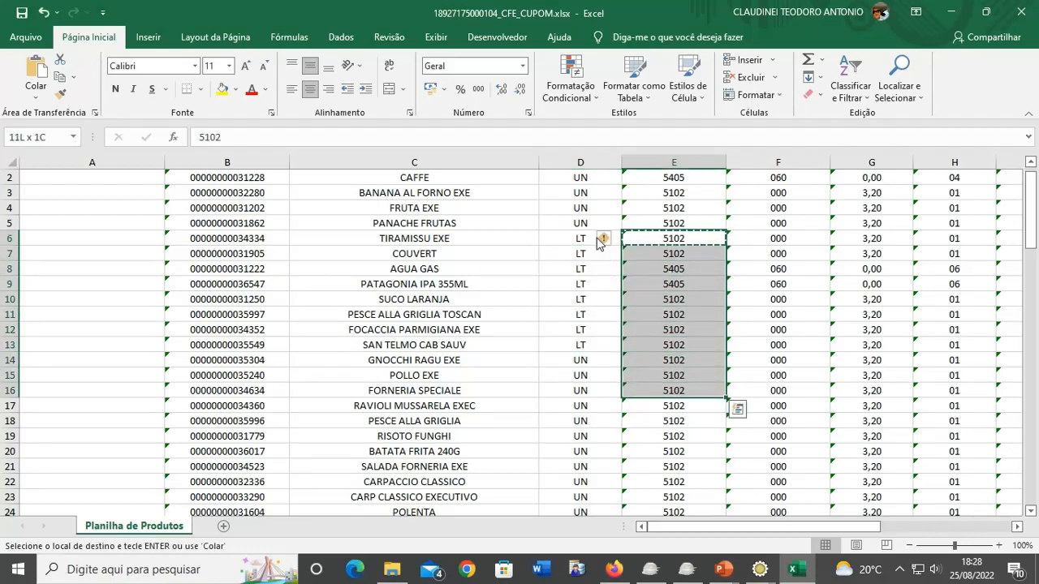
{"action": "key", "text": "shift+Up"}
{"action": "key", "text": "shift+Up"}
{"action": "key", "text": "shift+Up"}
{"action": "key", "text": "shift+Up"}
{"action": "key", "text": "ctrl+v"}
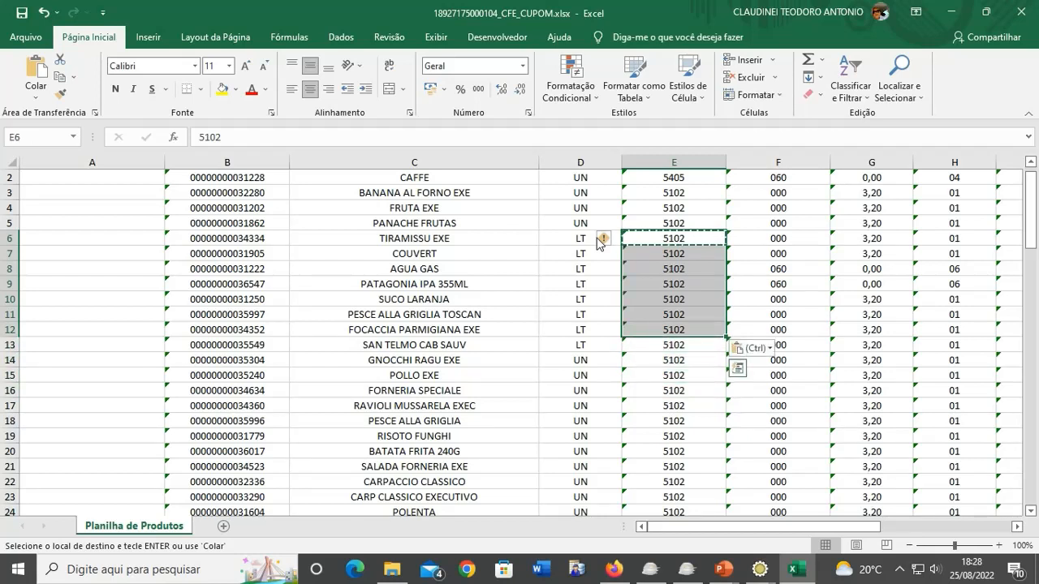
{"action": "key", "text": "Right"}
{"action": "key", "text": "Right"}
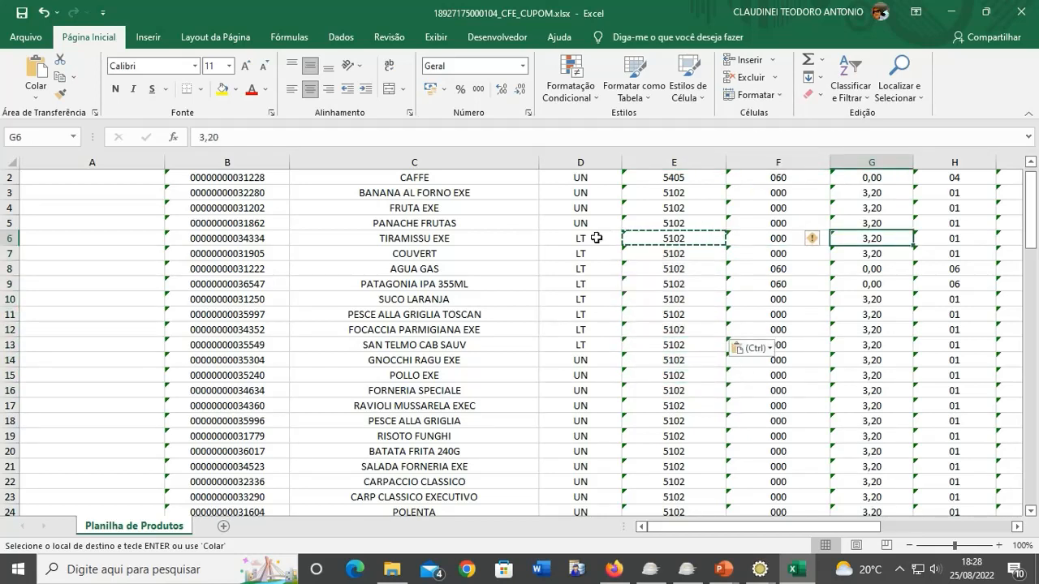
{"action": "key", "text": "ctrl+c"}
{"action": "key", "text": "shift+Down"}
{"action": "key", "text": "shift+Down"}
{"action": "key", "text": "shift+Down"}
{"action": "key", "text": "shift+Down"}
{"action": "key", "text": "shift+Down"}
{"action": "key", "text": "shift+Down"}
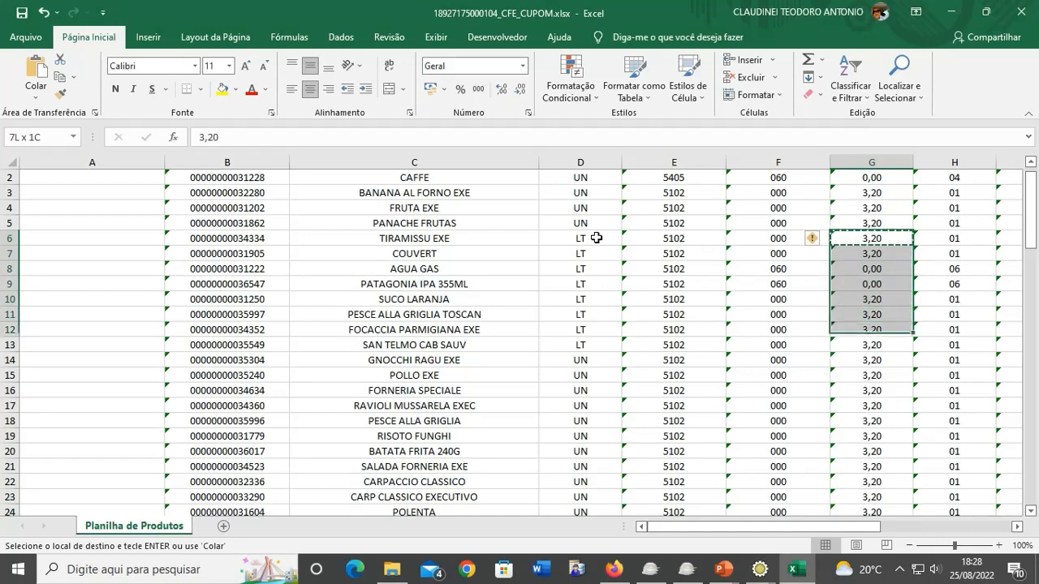
{"action": "key", "text": "ctrl+v"}
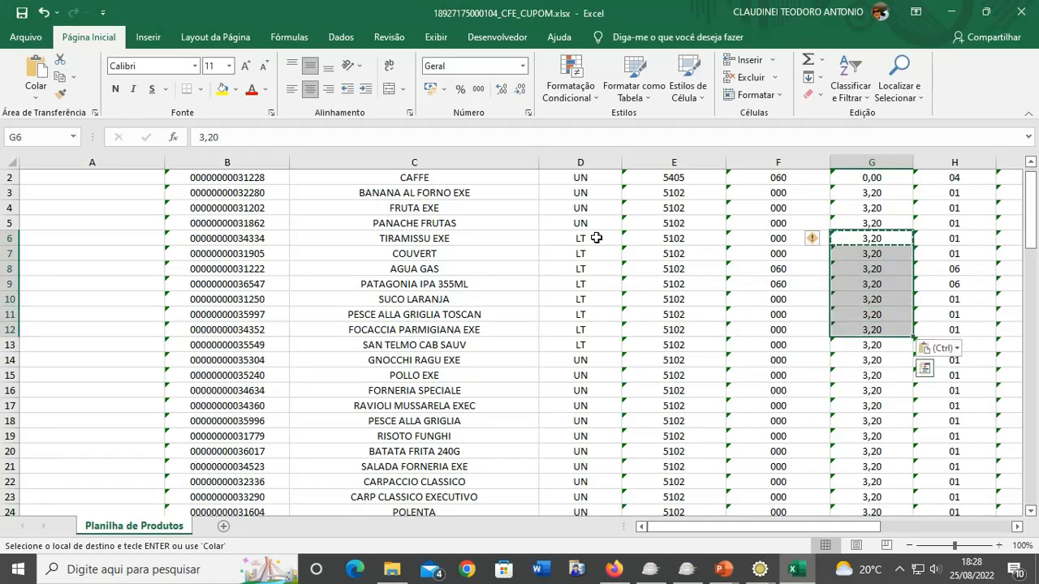
- Give RAVIOLI MUSSARELA EXEC CST ICMS 040 and an ICMS rate of 0,00
{"action": "key", "text": "Left"}
{"action": "key", "text": "Left"}
{"action": "key", "text": "Left"}
{"action": "key", "text": "Up"}
{"action": "key", "text": "Up"}
{"action": "key", "text": "Up"}
{"action": "key", "text": "Up"}
{"action": "key", "text": "Up"}
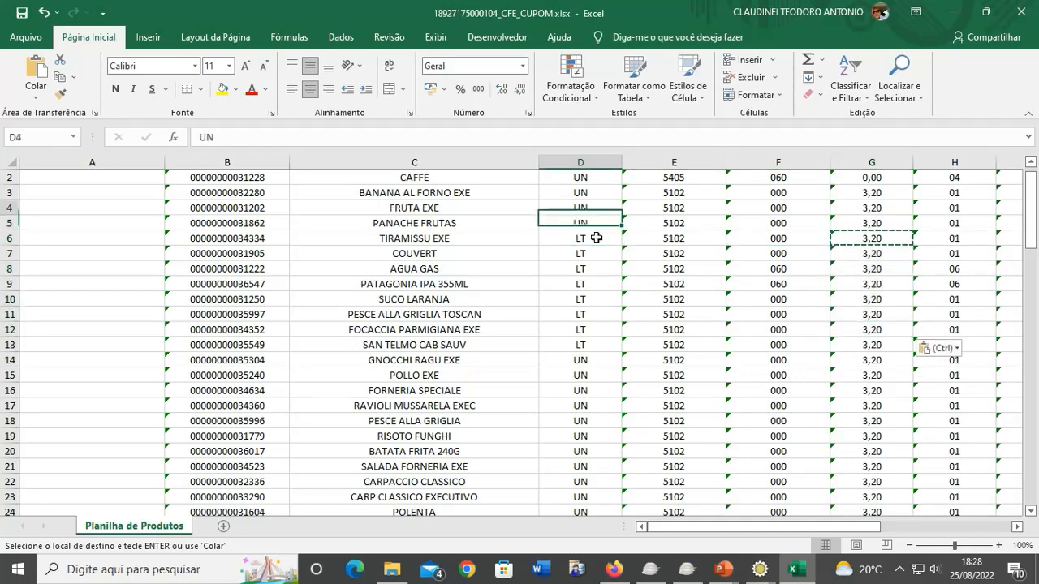
{"action": "key", "text": "Down"}
{"action": "key", "text": "Right"}
{"action": "key", "text": "Right"}
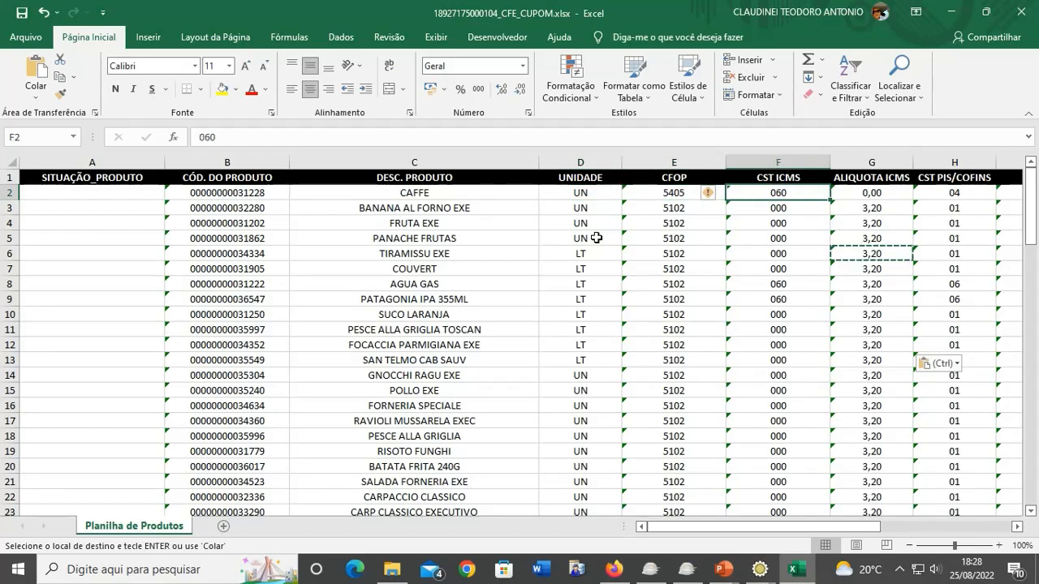
{"action": "key", "text": "Down"}
{"action": "key", "text": "Down"}
{"action": "key", "text": "Down"}
{"action": "key", "text": "Down"}
{"action": "key", "text": "Down"}
{"action": "key", "text": "Down"}
{"action": "key", "text": "Down"}
{"action": "key", "text": "Down"}
{"action": "key", "text": "Down"}
{"action": "key", "text": "Down"}
{"action": "key", "text": "Down"}
{"action": "key", "text": "Down"}
{"action": "key", "text": "Down"}
{"action": "key", "text": "Down"}
{"action": "key", "text": "Down"}
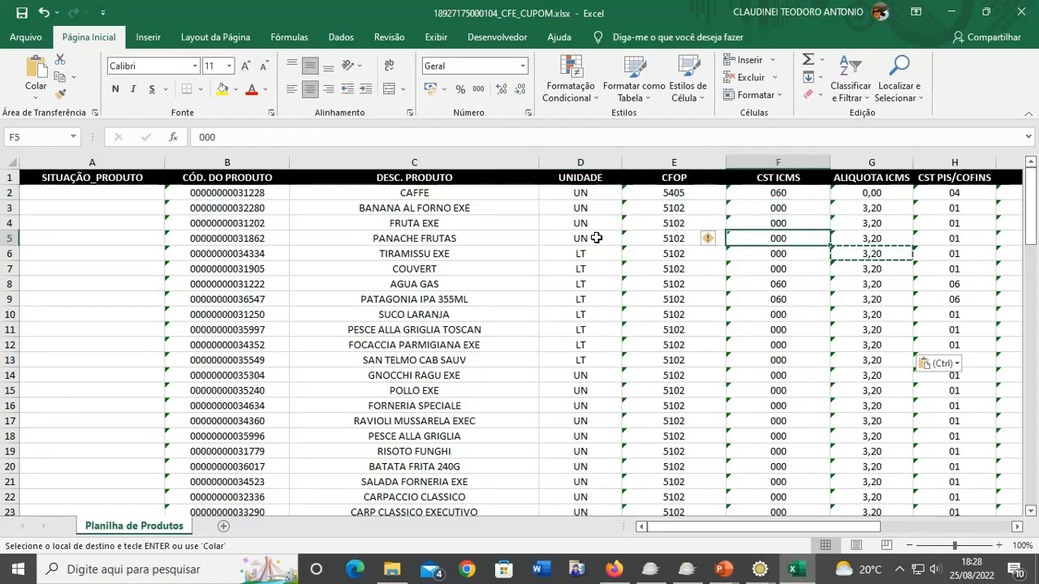
{"action": "key", "text": "Left"}
{"action": "key", "text": "Right"}
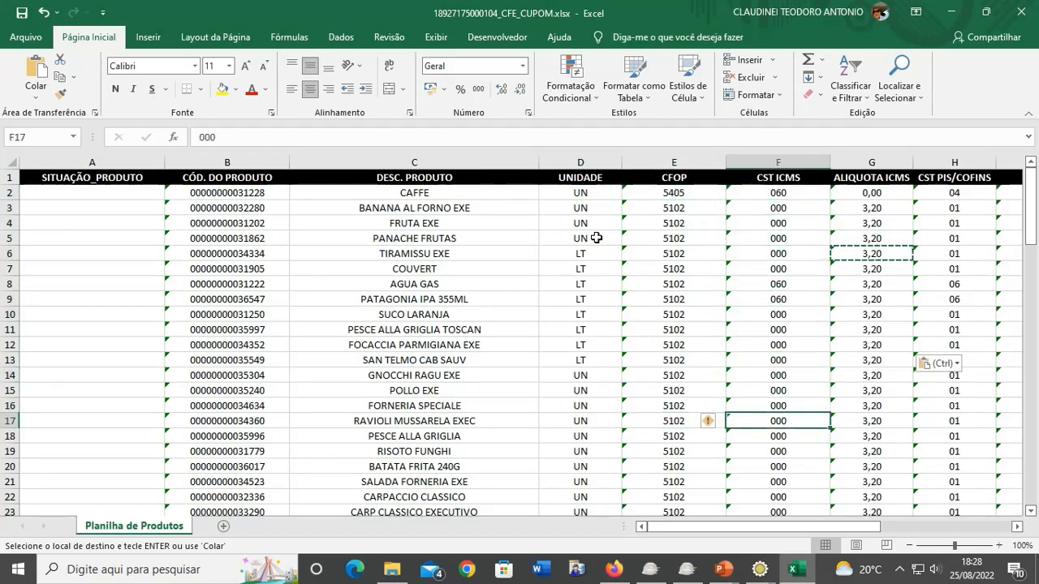
{"action": "type", "text": "'040"}
{"action": "key", "text": "Right"}
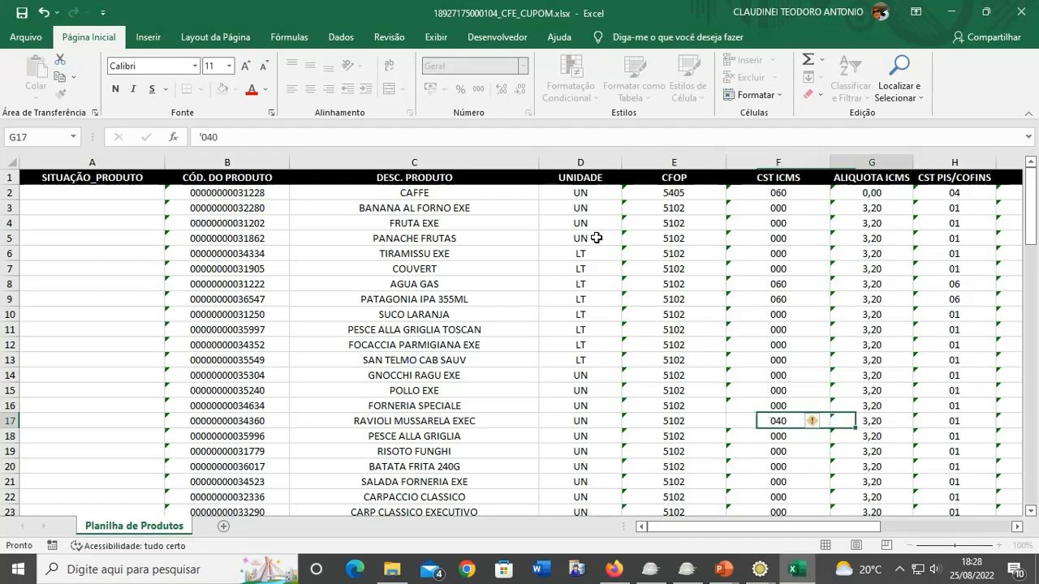
{"action": "type", "text": "0,0"}
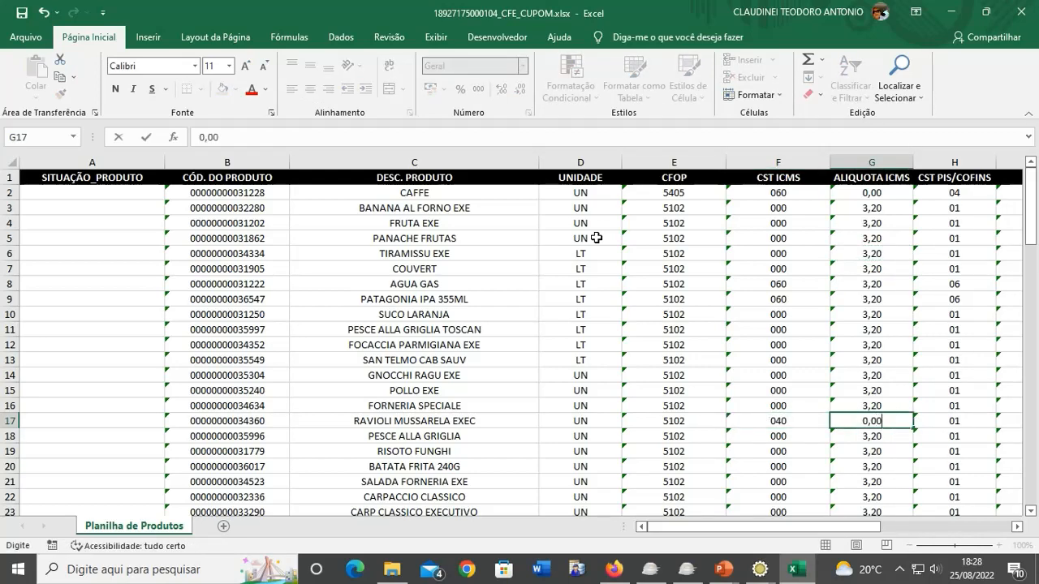
{"action": "key", "text": "Right"}
{"action": "key", "text": "Left"}
{"action": "type", "text": "'"}
{"action": "type", "text": "0,00"}
{"action": "key", "text": "Right"}
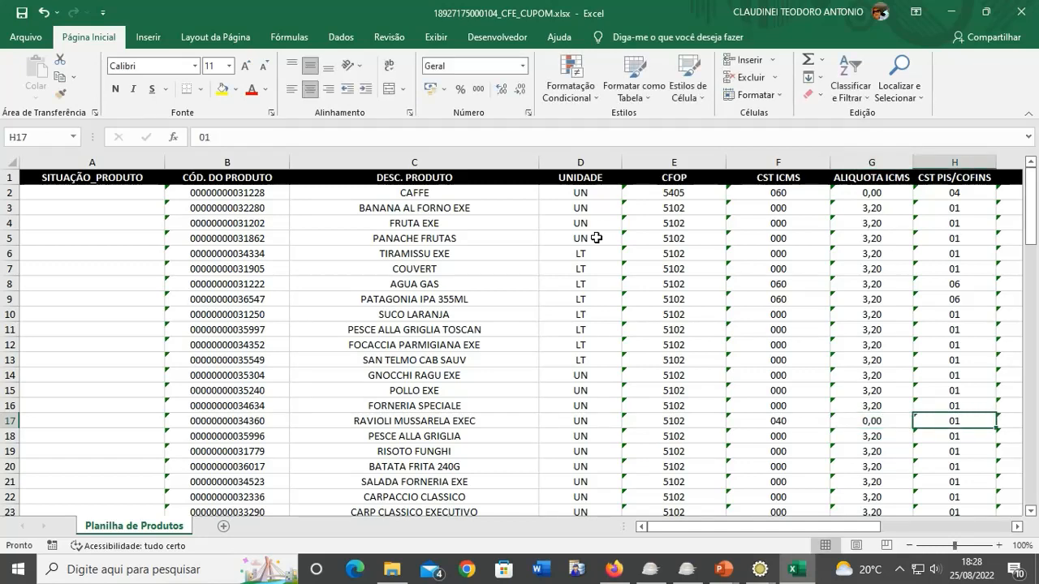
- Enter CST PIS/COFINS 99 with zero PIS and 0,00 COFINS rates in row 17
{"action": "type", "text": "99"}
{"action": "key", "text": "Right"}
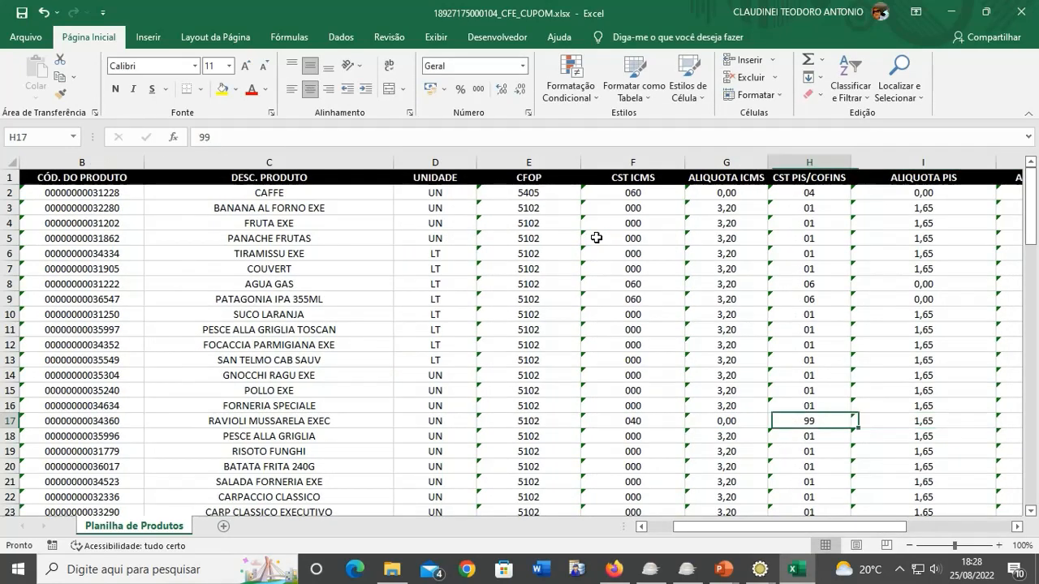
{"action": "type", "text": "0"}
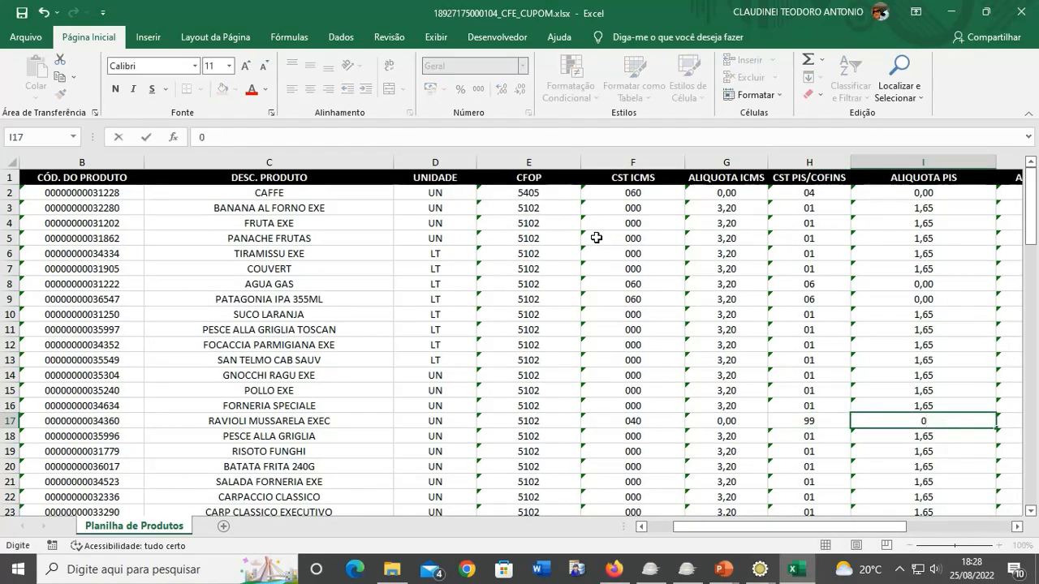
{"action": "key", "text": "Right"}
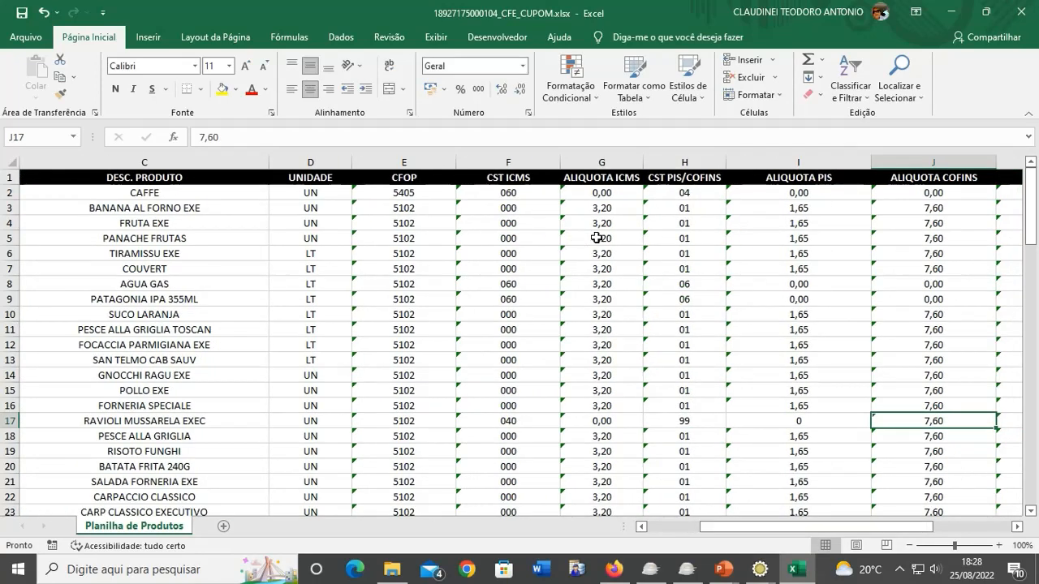
{"action": "type", "text": "0,0"}
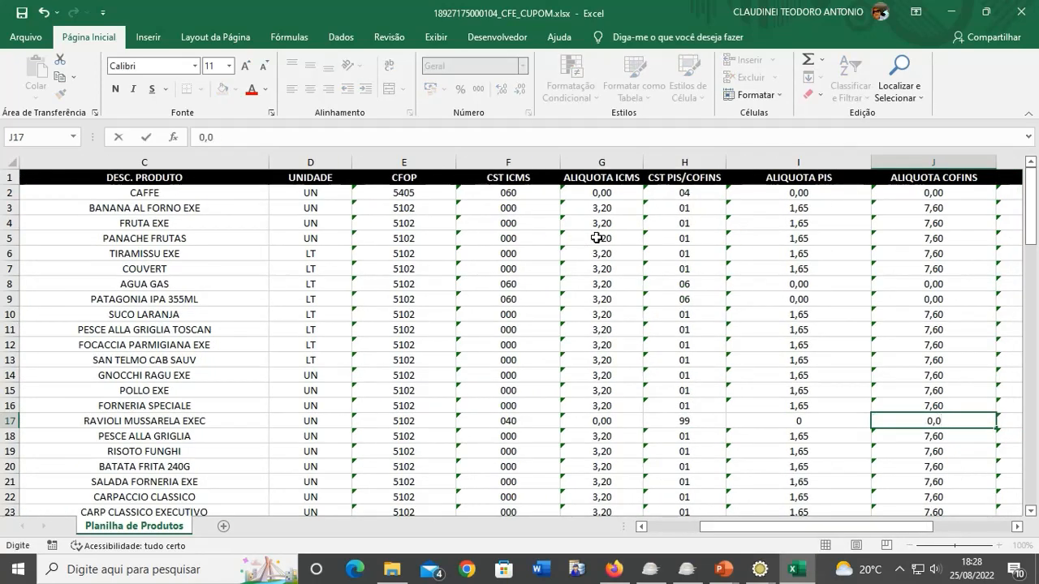
{"action": "type", "text": "0"}
{"action": "key", "text": "Return"}
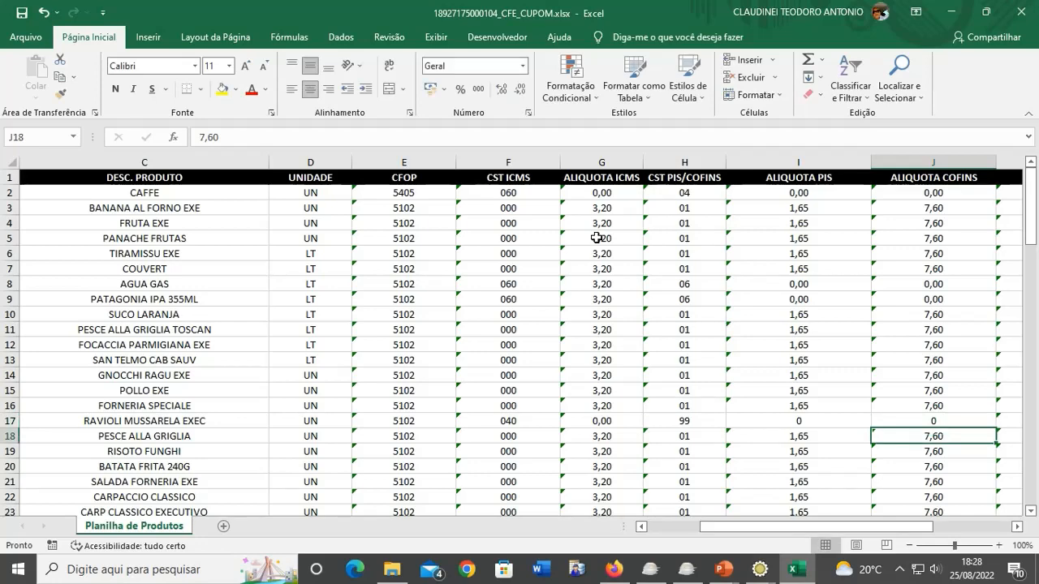
- Review row 17's values across the columns up to CEST
{"action": "key", "text": "Up"}
{"action": "key", "text": "Right"}
{"action": "key", "text": "Left"}
{"action": "key", "text": "Left"}
{"action": "key", "text": "Left"}
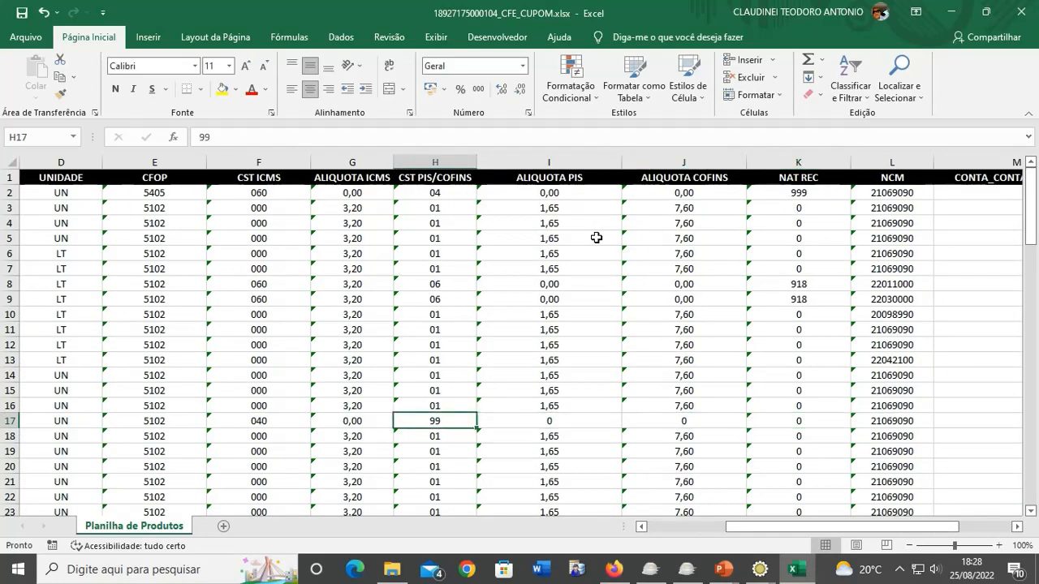
{"action": "key", "text": "Right"}
{"action": "key", "text": "Right"}
{"action": "key", "text": "Right"}
{"action": "key", "text": "Right"}
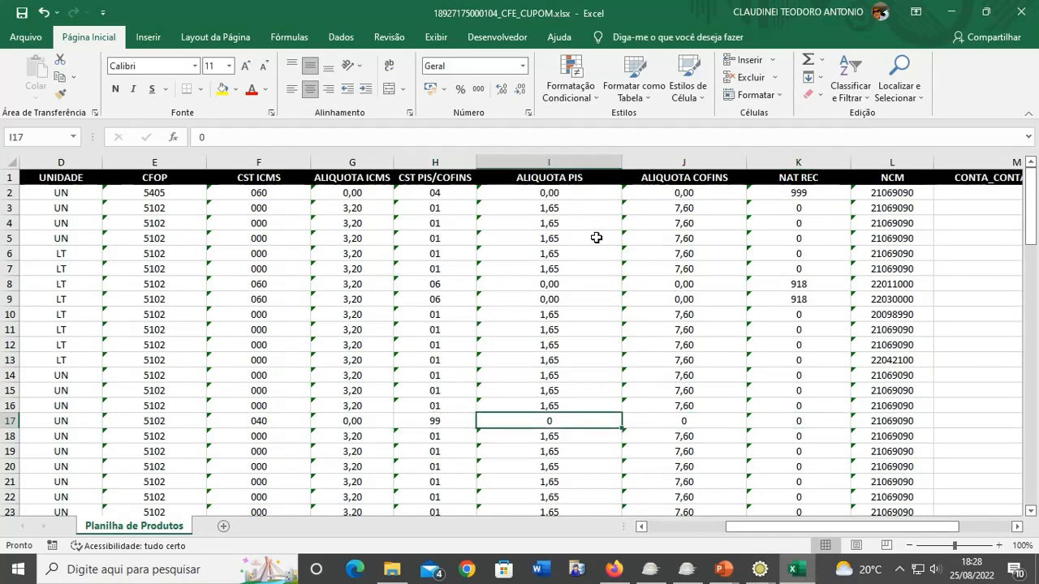
{"action": "key", "text": "Right"}
{"action": "key", "text": "Right"}
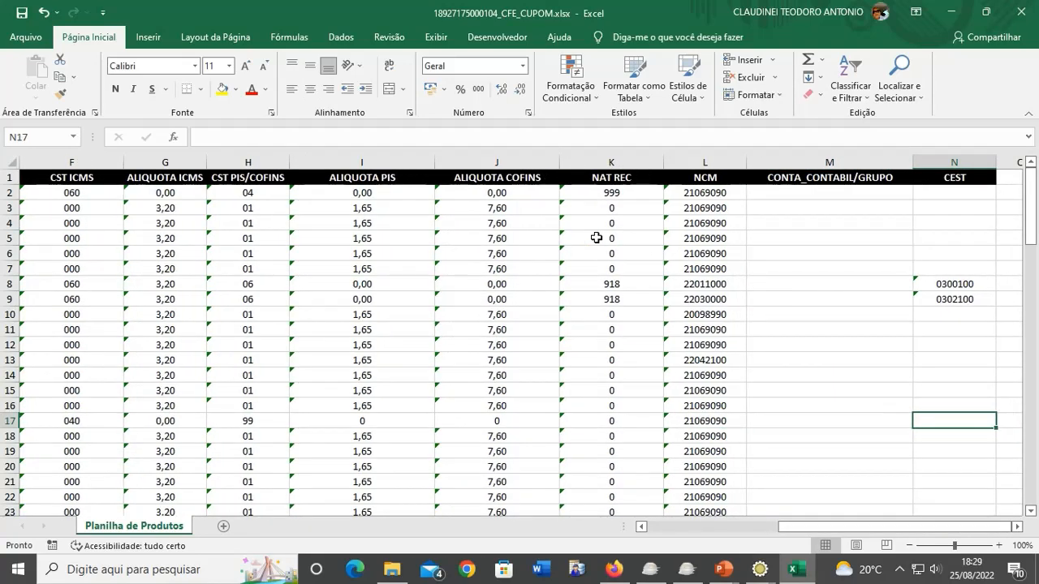
{"action": "key", "text": "Left"}
{"action": "key", "text": "Left"}
{"action": "key", "text": "Left"}
{"action": "key", "text": "Left"}
{"action": "key", "text": "Left"}
{"action": "key", "text": "Left"}
{"action": "key", "text": "Left"}
{"action": "key", "text": "Left"}
{"action": "key", "text": "Left"}
{"action": "key", "text": "Left"}
{"action": "key", "text": "Left"}
{"action": "key", "text": "Left"}
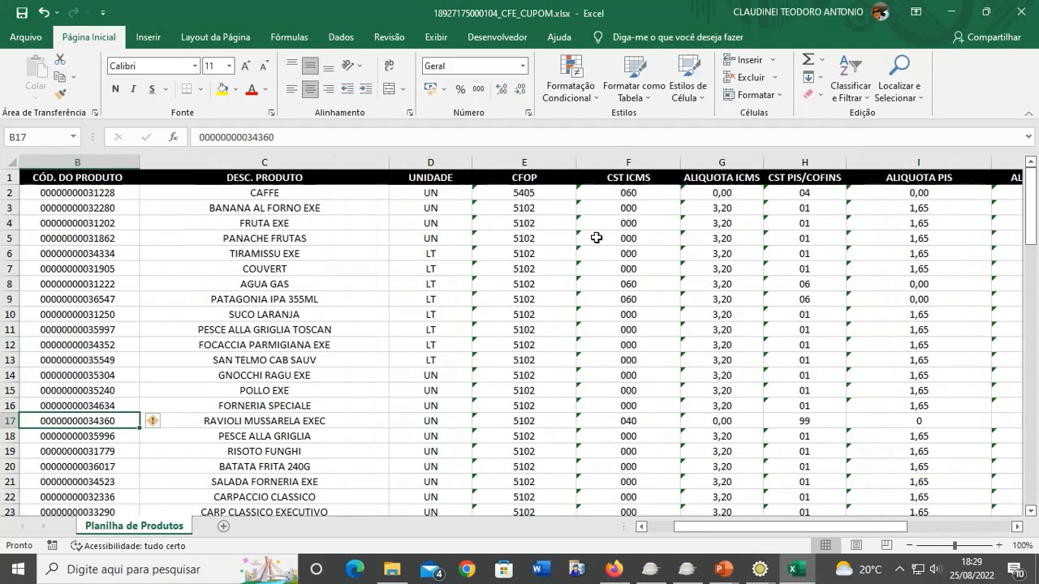
{"action": "key", "text": "Left"}
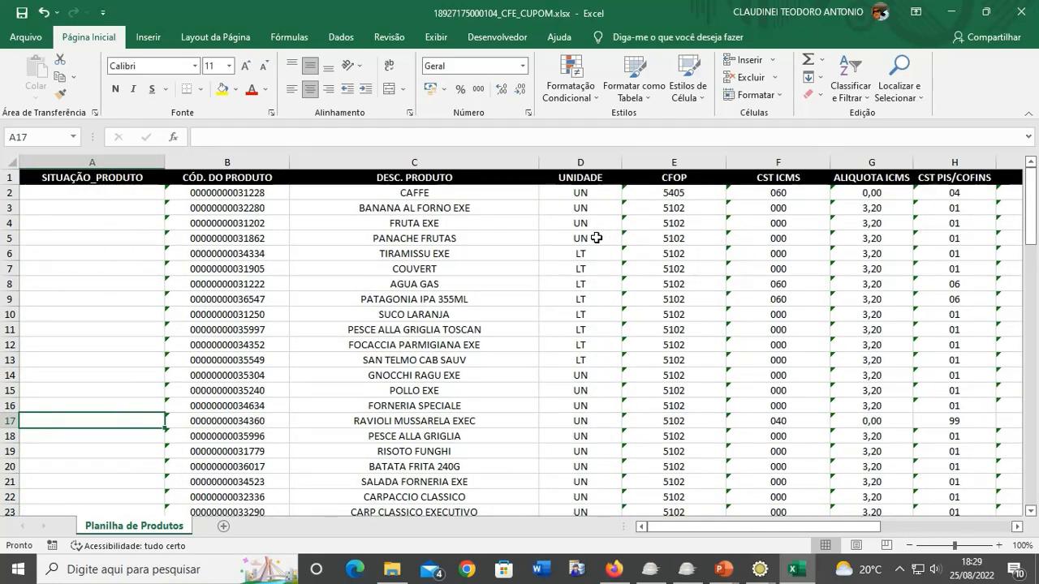
- Change MINI CHEESEBURGUER HH's CFOP in E95 to 5949
{"action": "scroll", "coordinate": [594, 420], "scroll_direction": "down", "scroll_amount": 20}
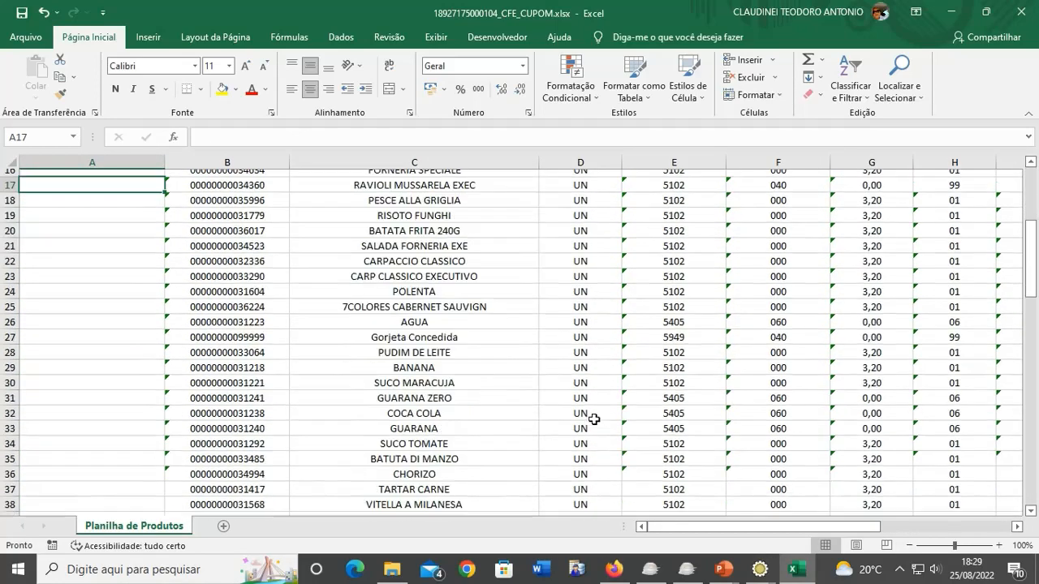
{"action": "scroll", "coordinate": [594, 420], "scroll_direction": "up", "scroll_amount": 6}
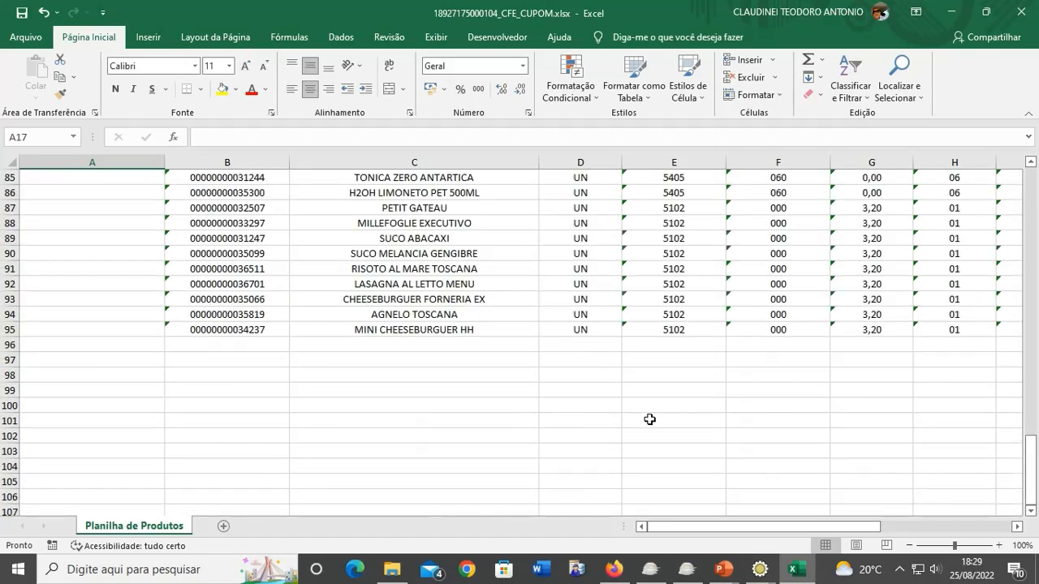
{"action": "left_click", "coordinate": [692, 330]}
{"action": "type", "text": "59"}
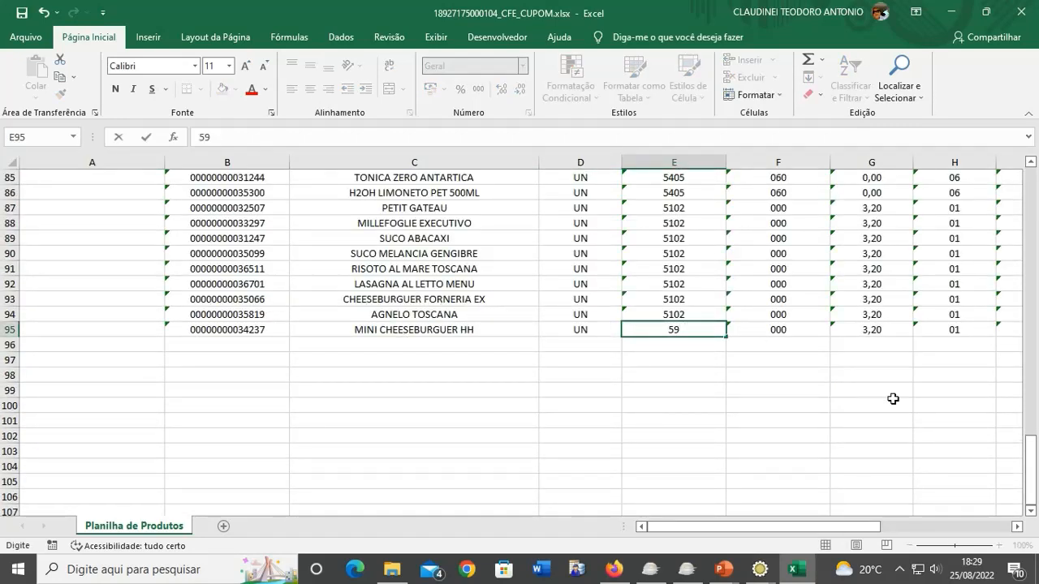
{"action": "type", "text": "49"}
{"action": "key", "text": "Up"}
{"action": "key", "text": "Down"}
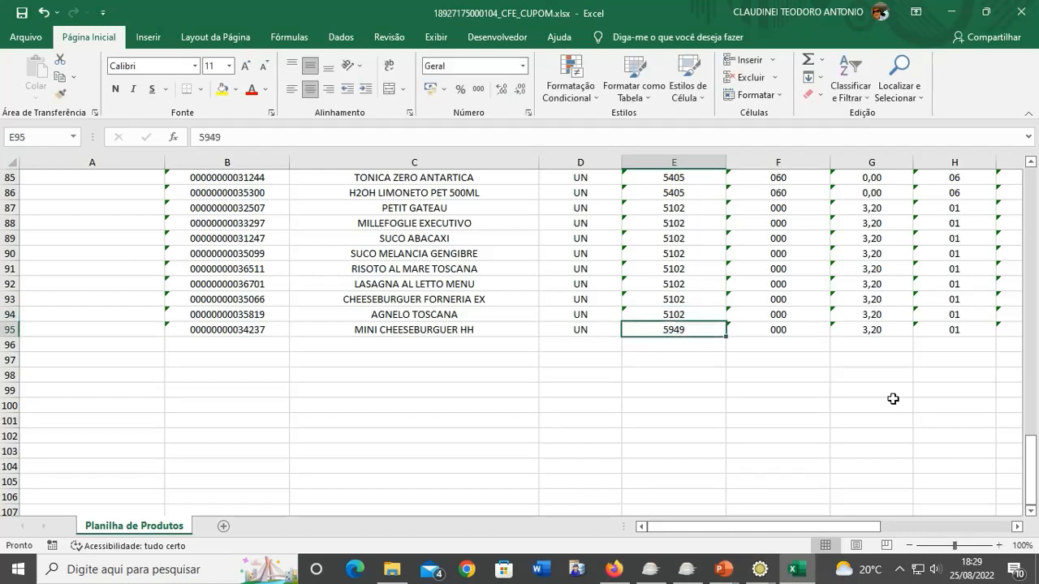
- Set row 95's CST ICMS to 090 and ICMS rate to 0,00, then return to the top
{"action": "key", "text": "Right"}
{"action": "type", "text": "090"}
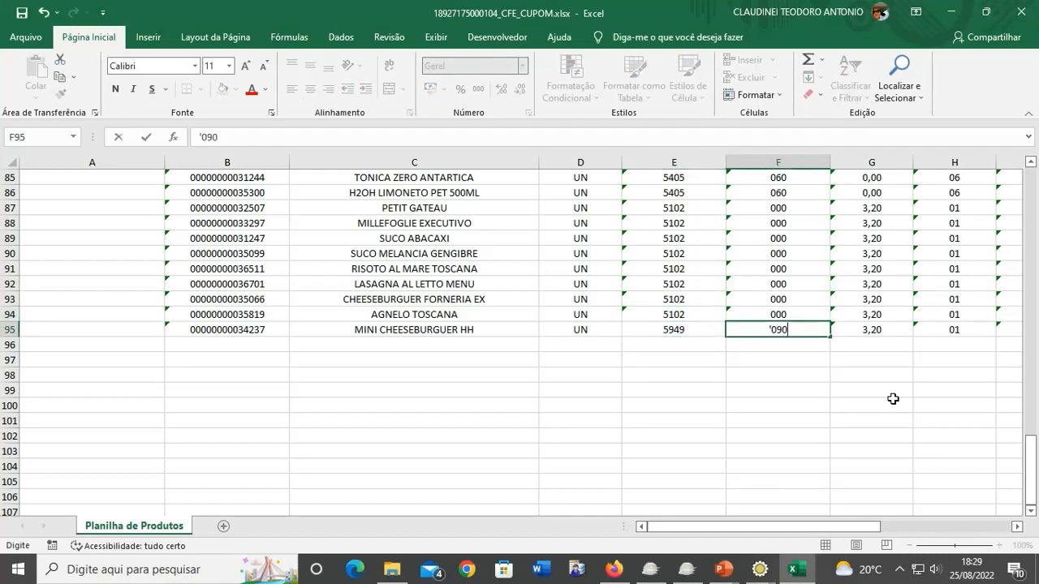
{"action": "key", "text": "Right"}
{"action": "type", "text": "0,00"}
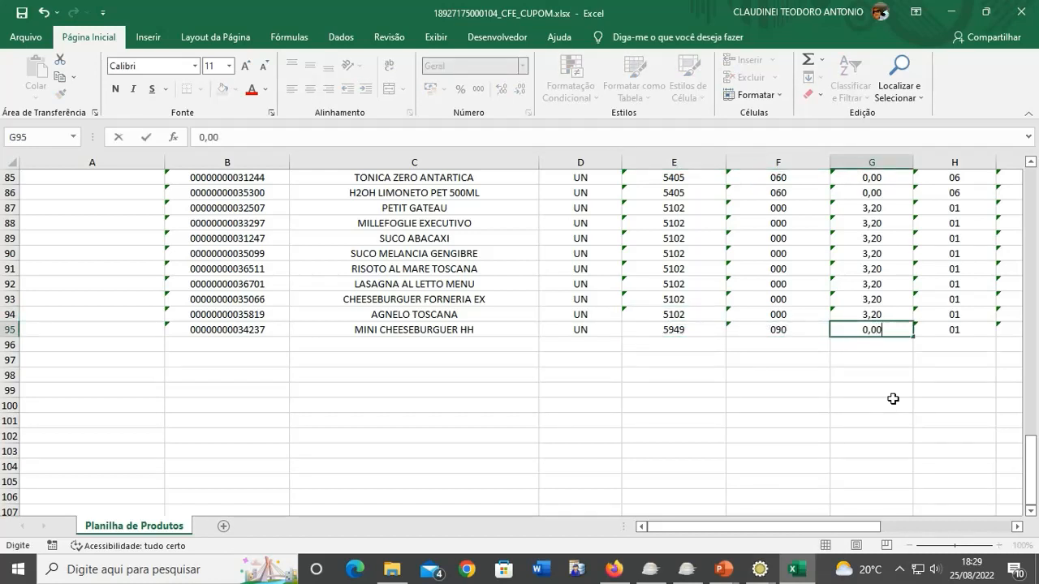
{"action": "key", "text": "Right"}
{"action": "key", "text": "Left"}
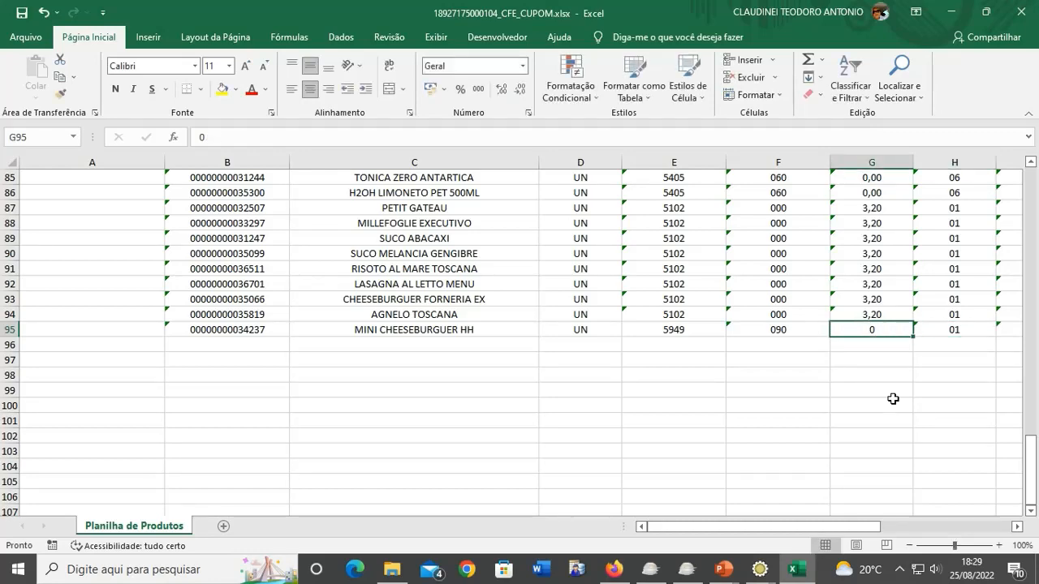
{"action": "type", "text": "0,00"}
{"action": "key", "text": "Right"}
{"action": "key", "text": "Right"}
{"action": "key", "text": "Right"}
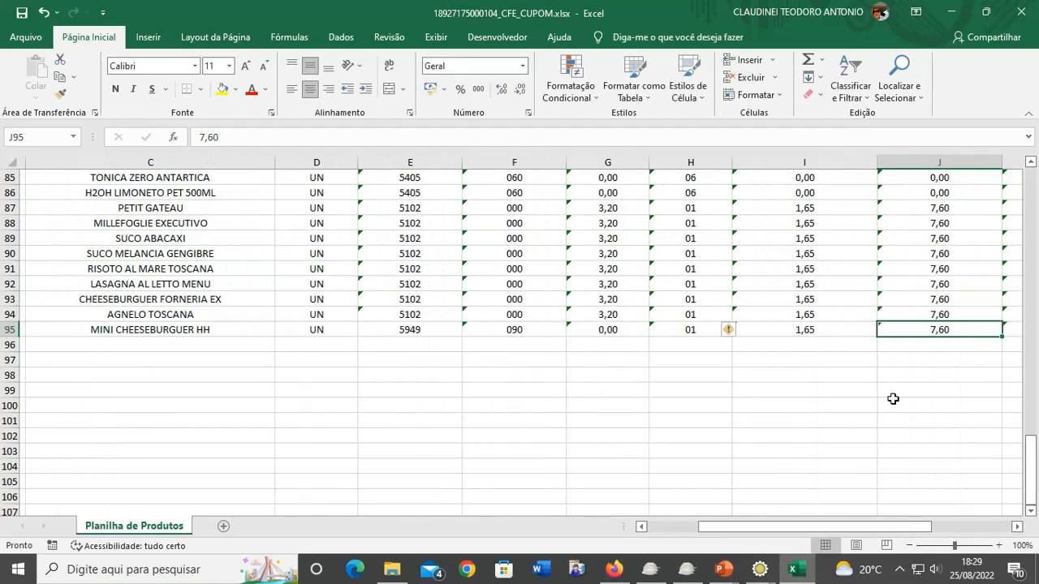
{"action": "key", "text": "Right"}
{"action": "key", "text": "Left"}
{"action": "key", "text": "Left"}
{"action": "key", "text": "Left"}
{"action": "key", "text": "Left"}
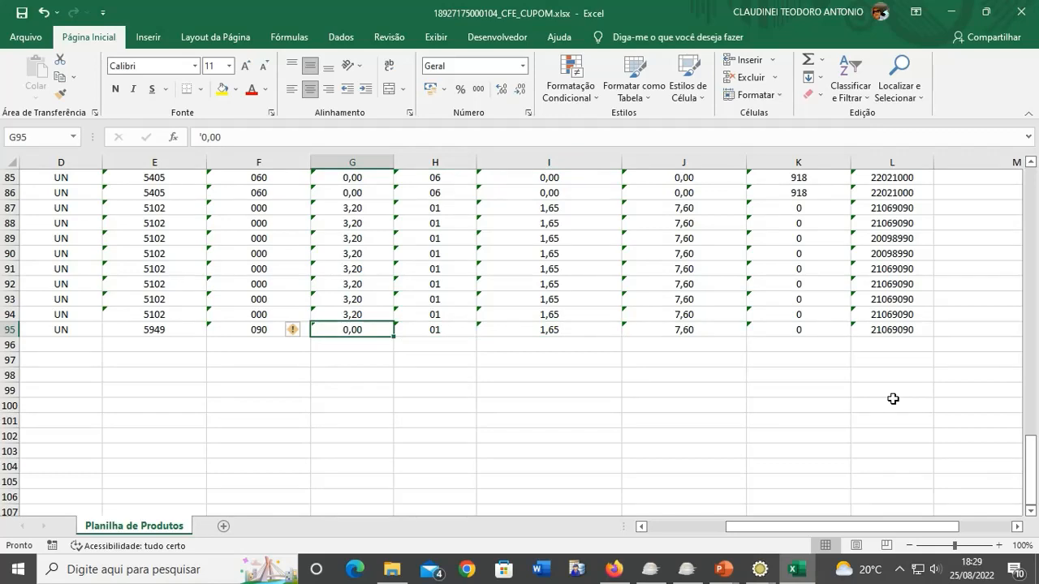
{"action": "key", "text": "ctrl+Up"}
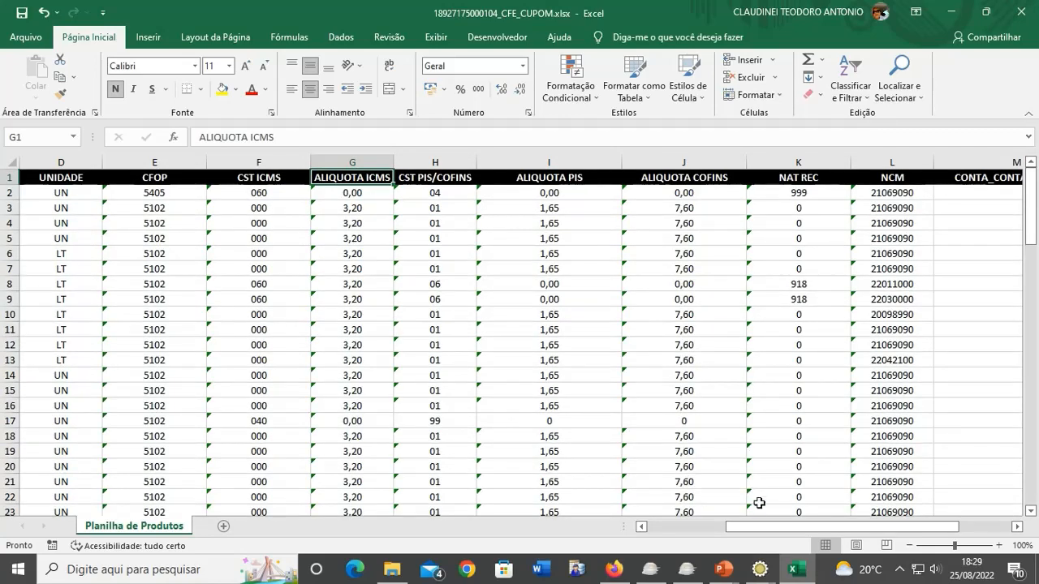
{"action": "left_click_drag", "start_coordinate": [755, 528], "coordinate": [704, 532]}
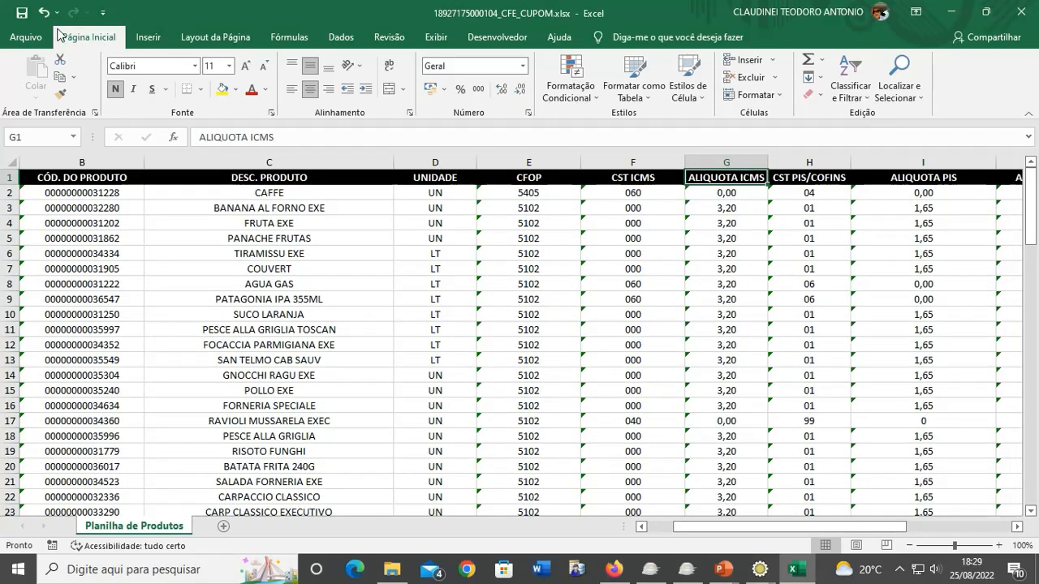
- Save and close the edited spreadsheet and minimize File Explorer
{"action": "left_click", "coordinate": [23, 13]}
{"action": "left_click", "coordinate": [1024, 12]}
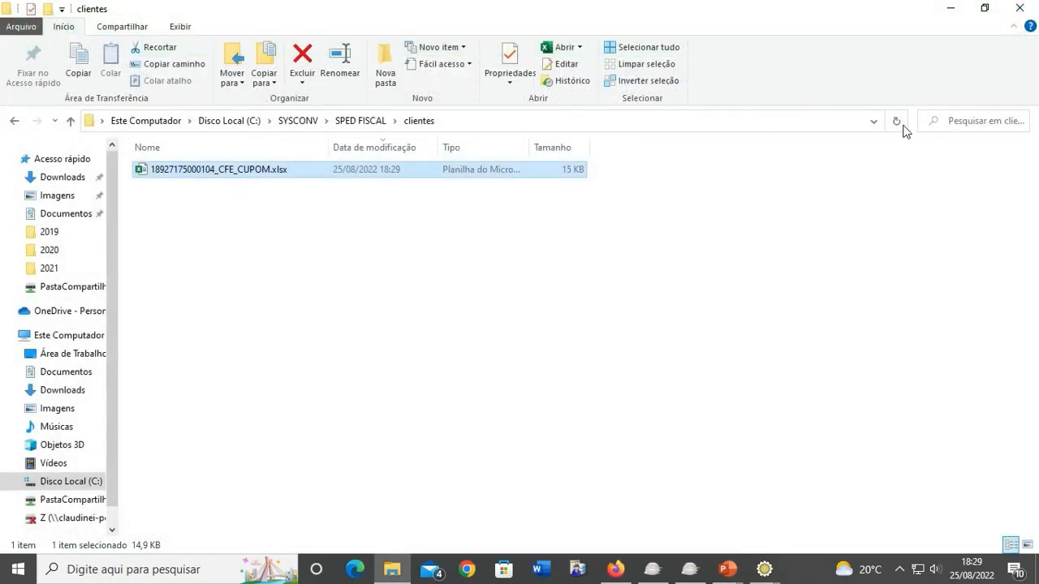
{"action": "left_click", "coordinate": [950, 7]}
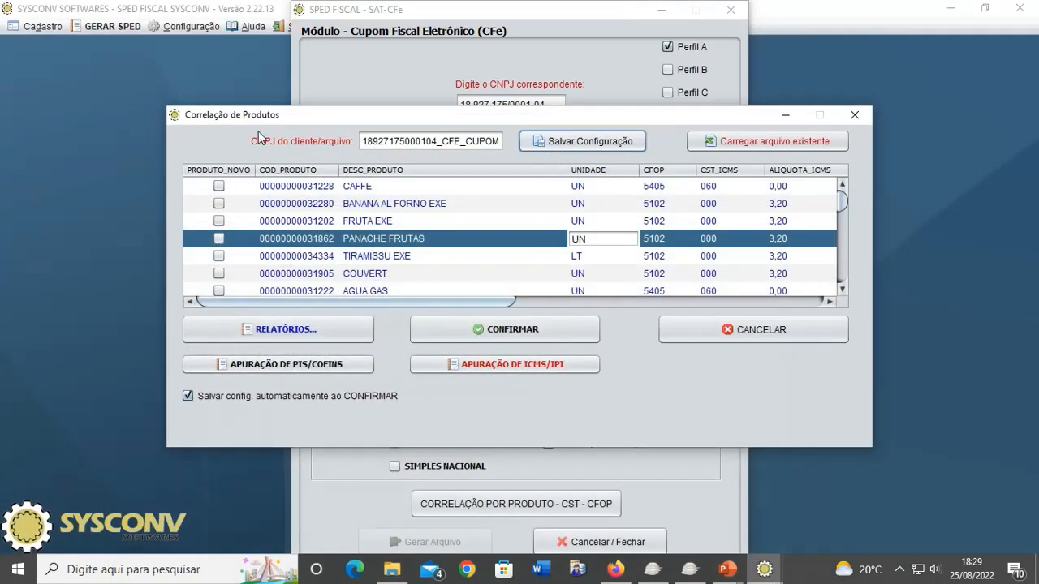
{"action": "left_click", "coordinate": [471, 258]}
{"action": "left_click", "coordinate": [588, 280]}
{"action": "left_click", "coordinate": [692, 240]}
{"action": "left_click", "coordinate": [590, 190]}
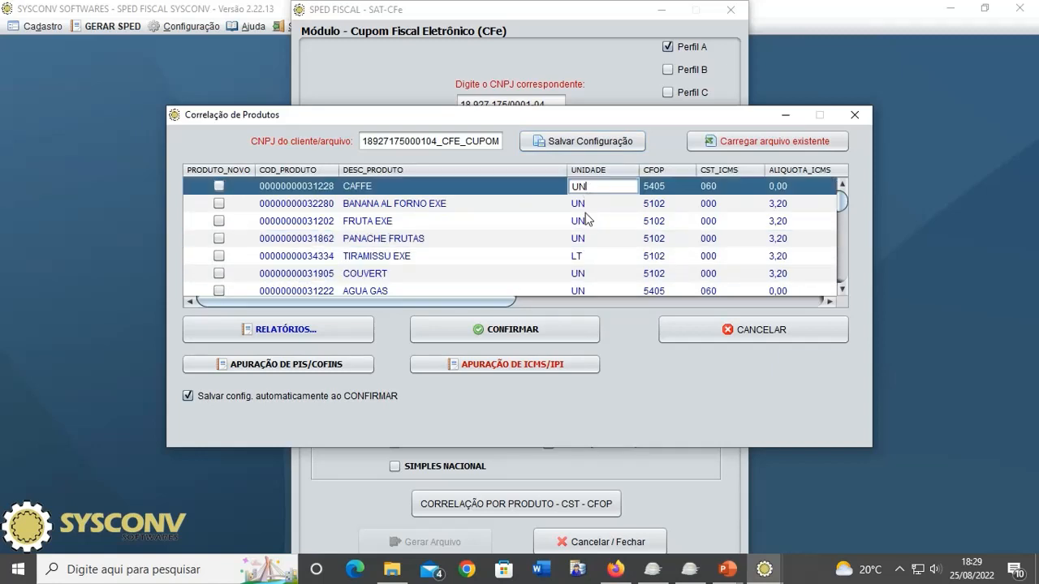
{"action": "left_click", "coordinate": [675, 224]}
{"action": "left_click", "coordinate": [537, 252]}
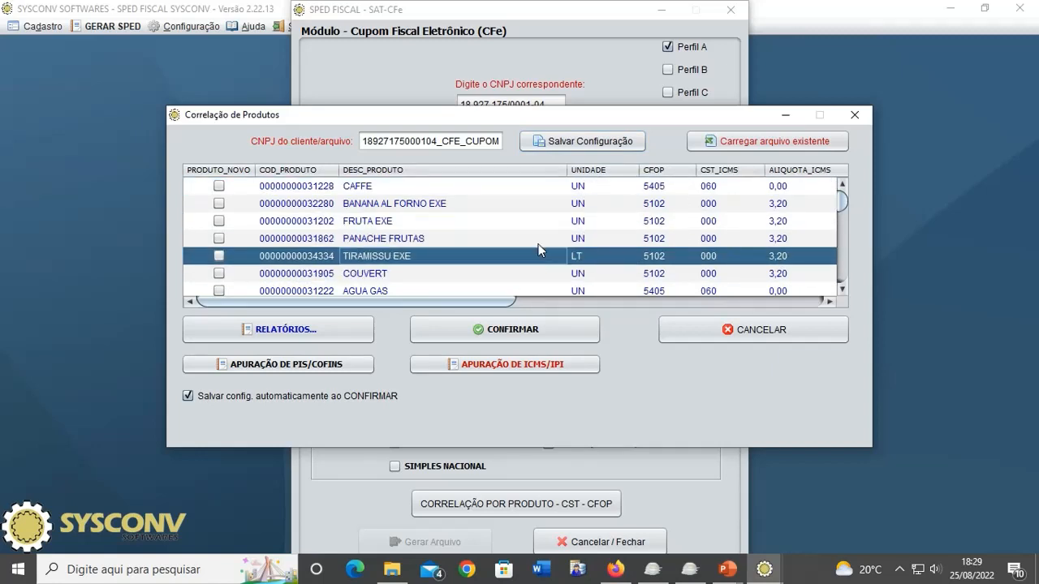
{"action": "left_click", "coordinate": [764, 142]}
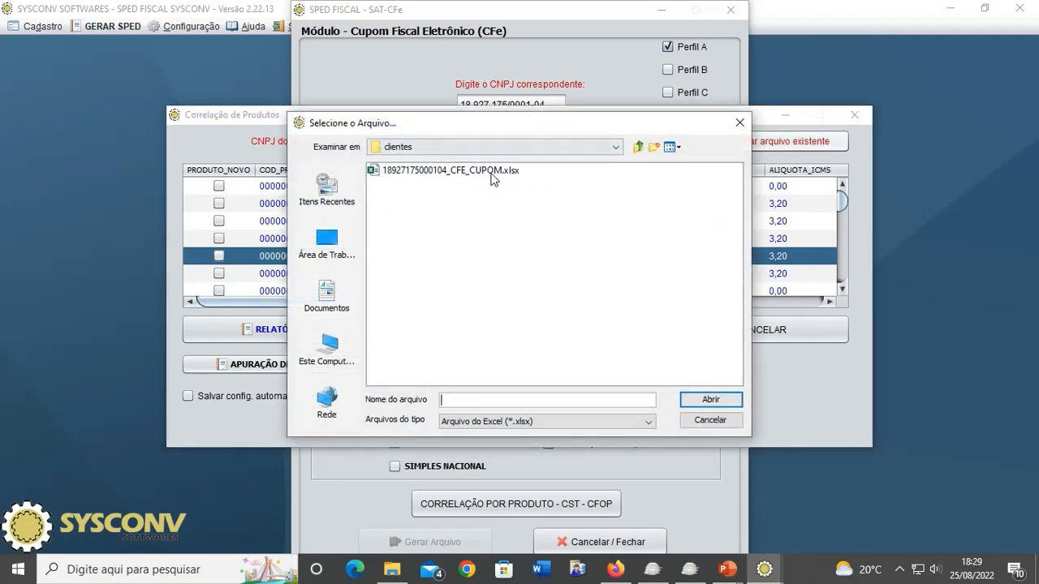
{"action": "double_click", "coordinate": [491, 171]}
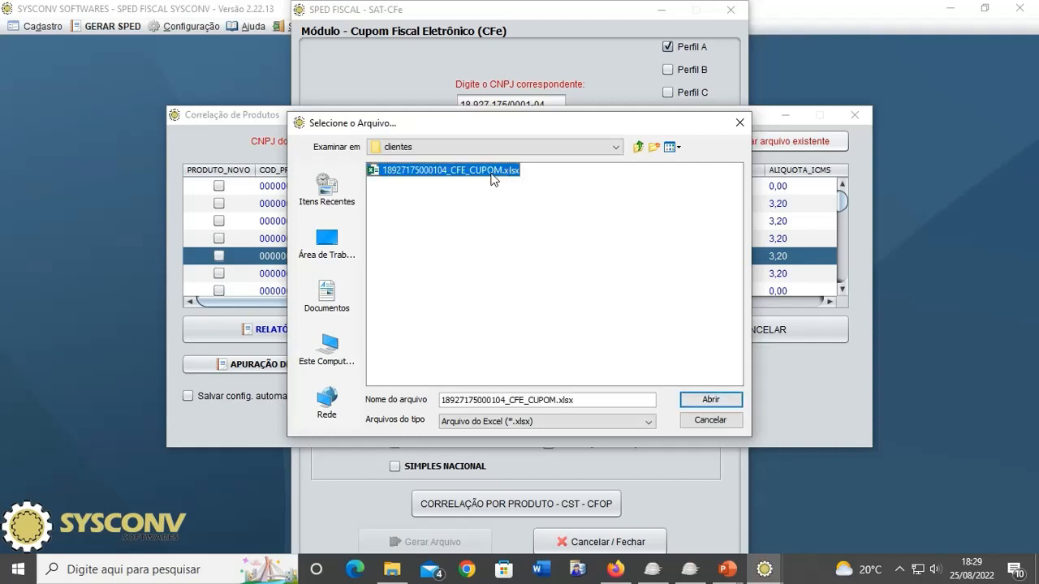
{"action": "left_click", "coordinate": [521, 297]}
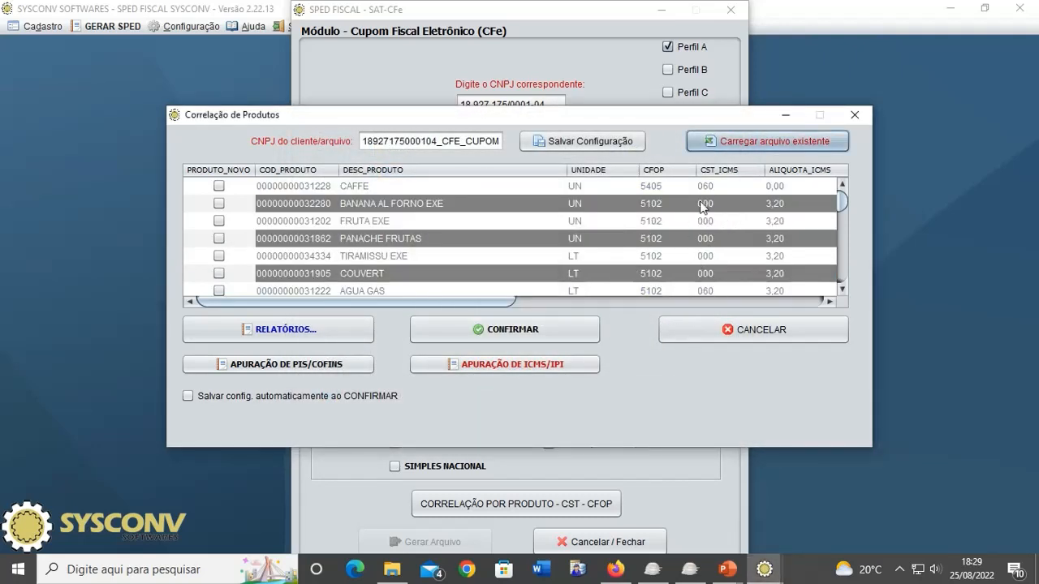
- Review the loaded product correlations, confirm them, and acknowledge the success notice
{"action": "scroll", "coordinate": [734, 264], "scroll_direction": "down", "scroll_amount": 10}
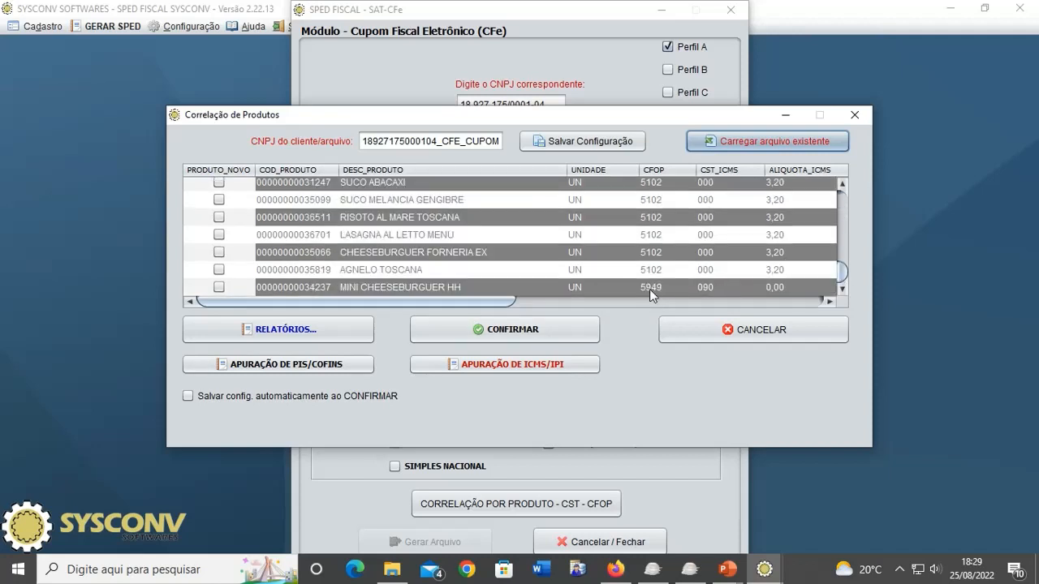
{"action": "scroll", "coordinate": [745, 294], "scroll_direction": "up", "scroll_amount": 10}
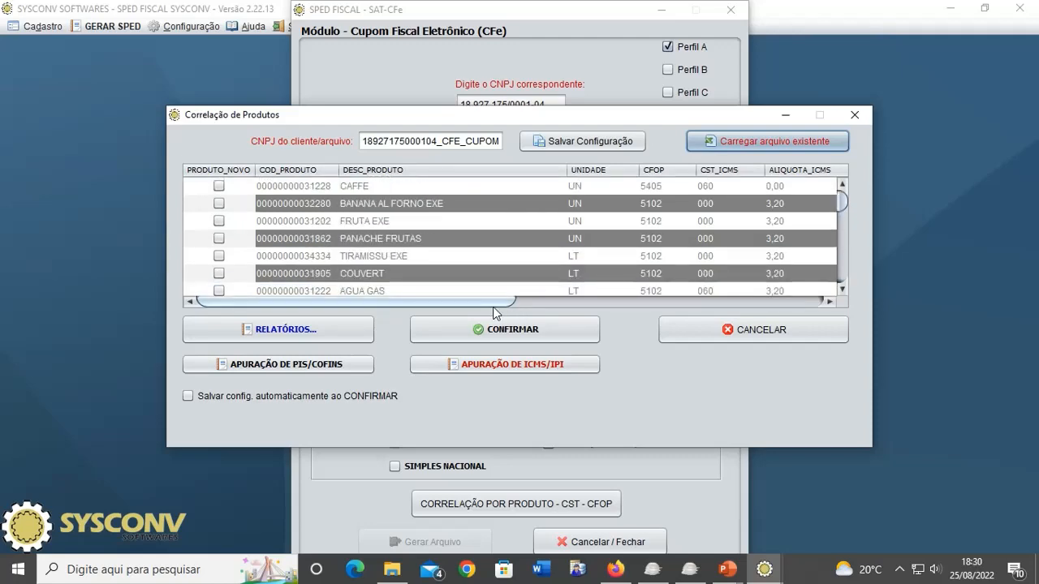
{"action": "left_click_drag", "start_coordinate": [625, 122], "coordinate": [443, 309]}
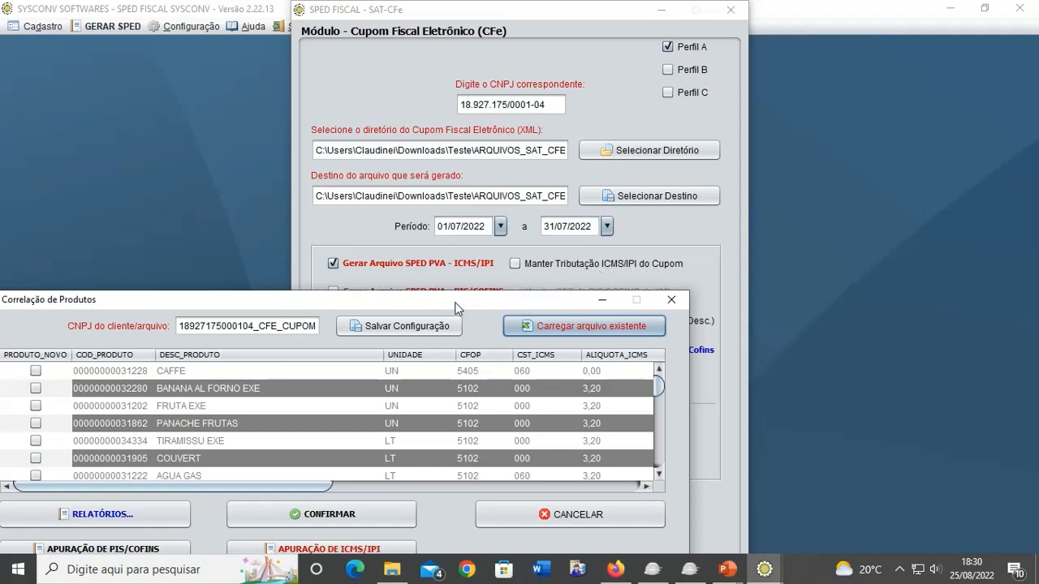
{"action": "left_click_drag", "start_coordinate": [456, 308], "coordinate": [641, 86]}
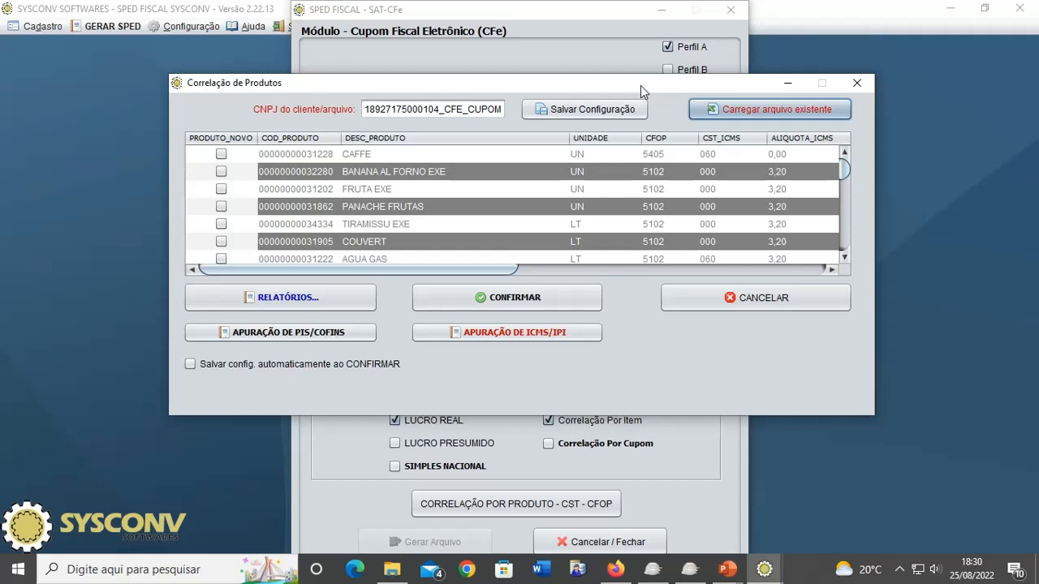
{"action": "left_click_drag", "start_coordinate": [641, 85], "coordinate": [662, 106]}
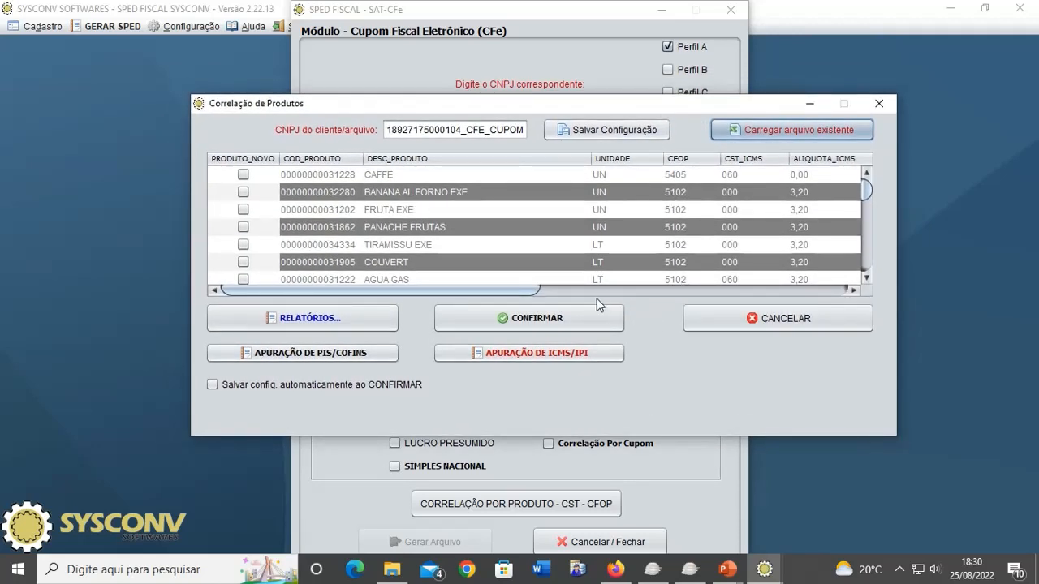
{"action": "left_click", "coordinate": [548, 326]}
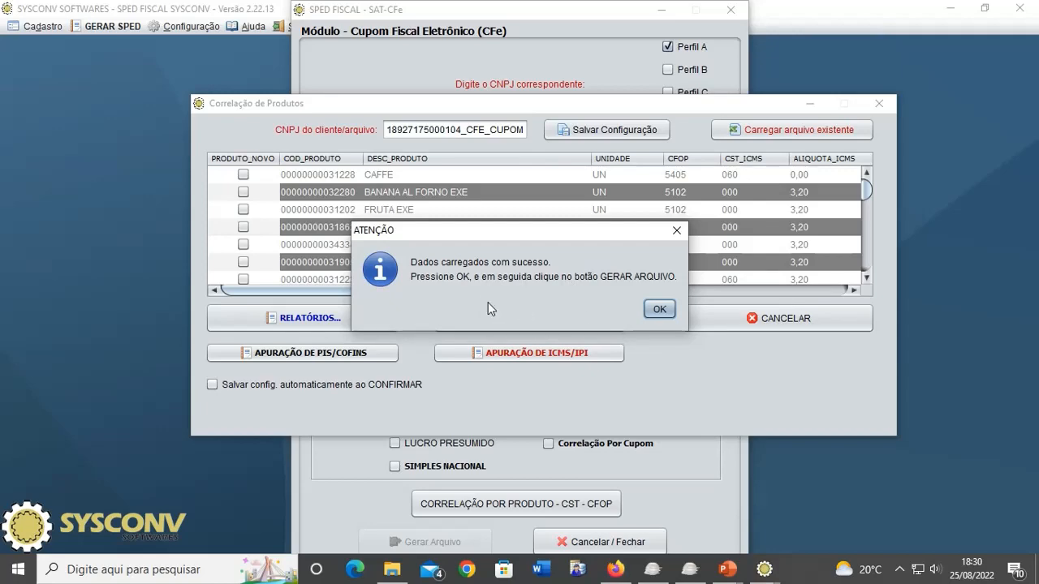
{"action": "left_click", "coordinate": [656, 310]}
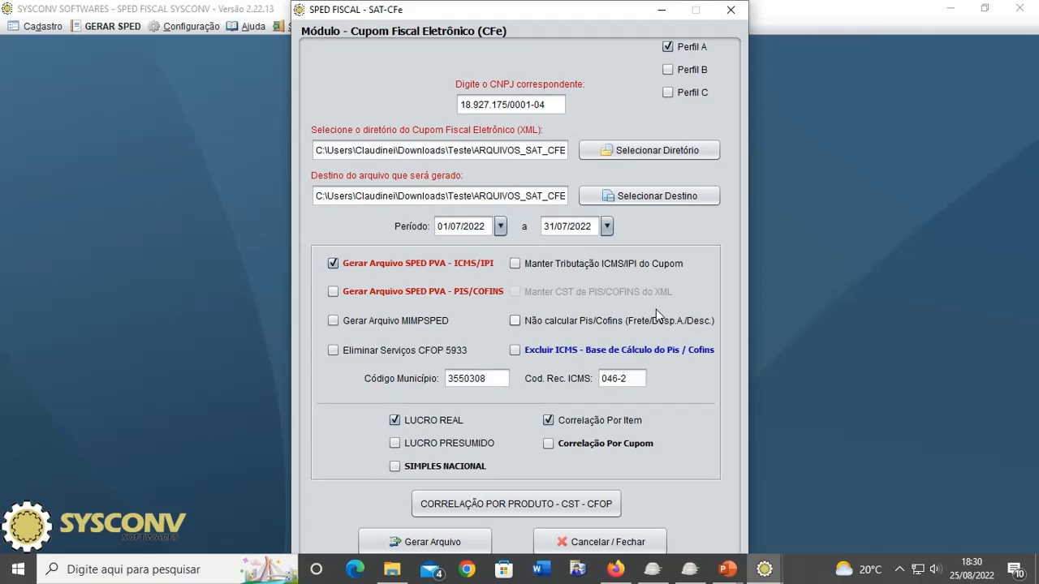
- Generate the SPED ICMS/IPI file, dismiss its messages, and switch to PIS/COFINS generation
{"action": "left_click", "coordinate": [420, 546]}
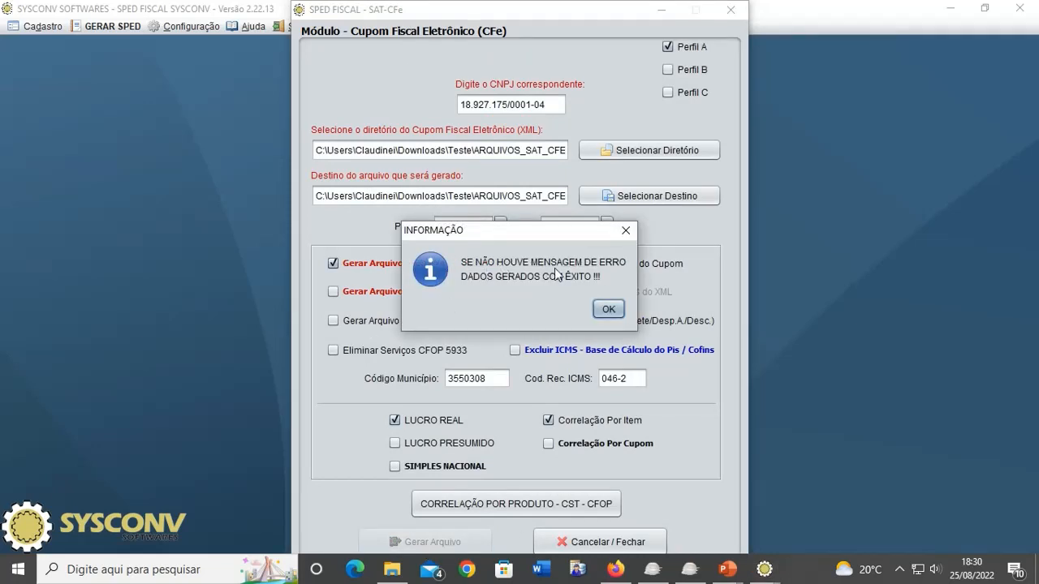
{"action": "left_click", "coordinate": [605, 309]}
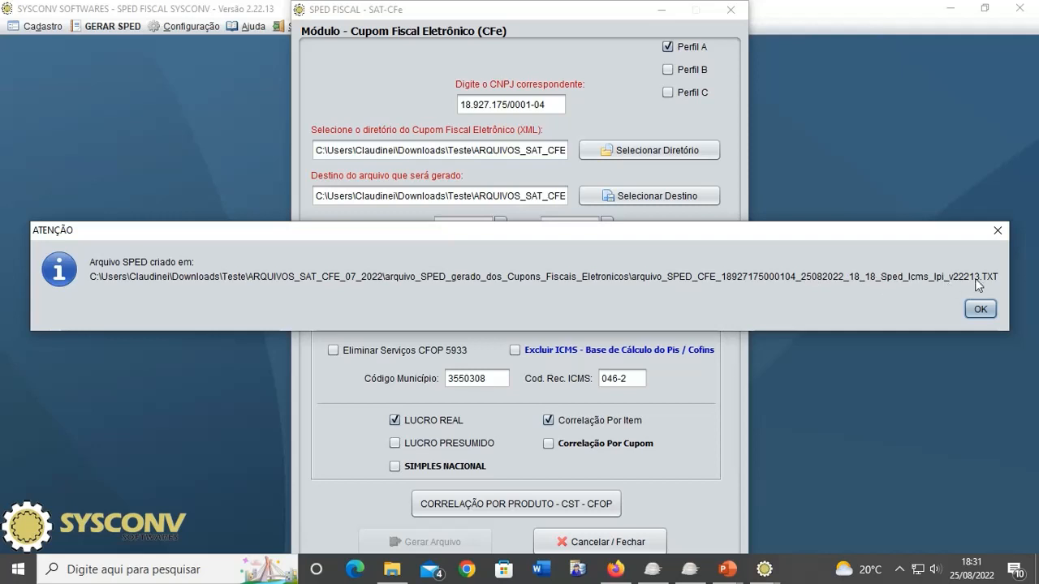
{"action": "left_click", "coordinate": [981, 309]}
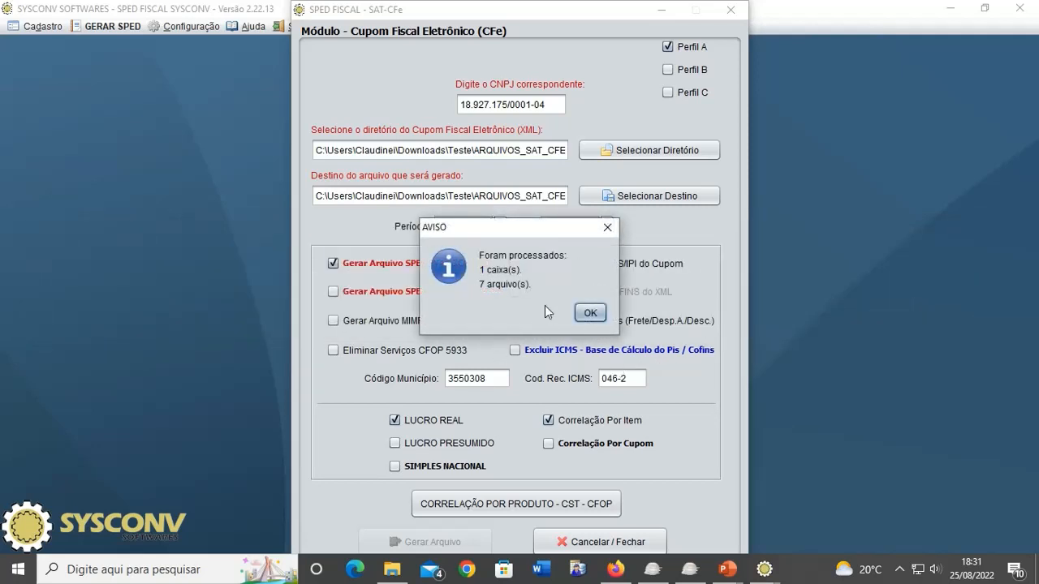
{"action": "left_click", "coordinate": [591, 313]}
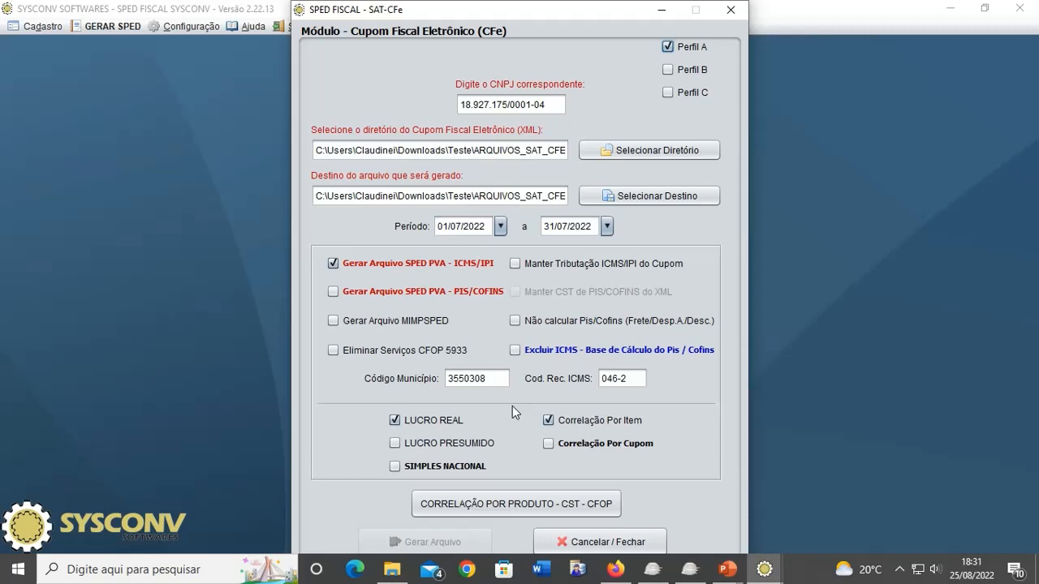
{"action": "left_click", "coordinate": [333, 292]}
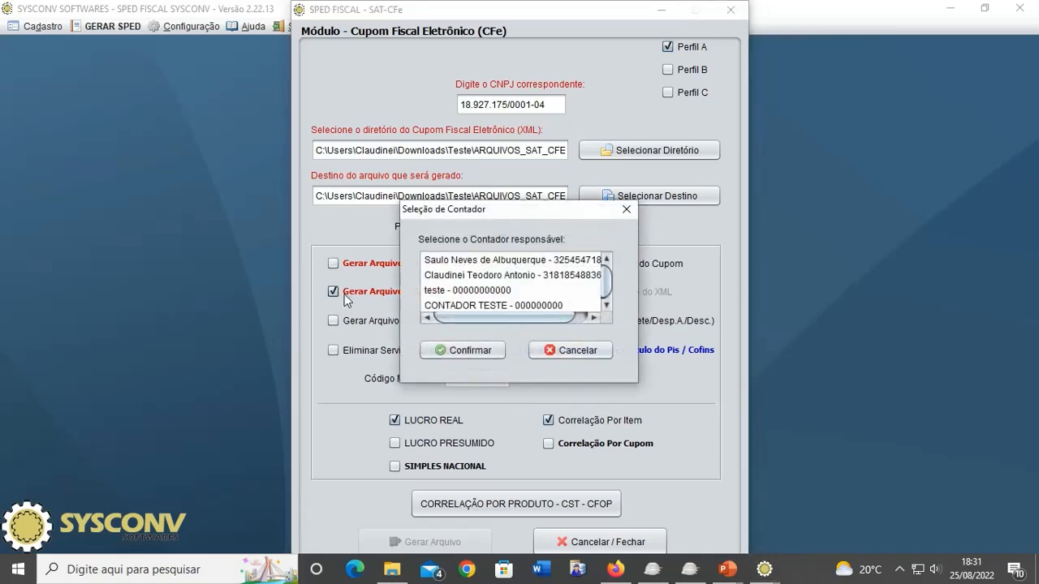
{"action": "left_click", "coordinate": [443, 276]}
- Confirm the selected accountant and start the product CST/CFOP correlation
{"action": "left_click", "coordinate": [468, 351]}
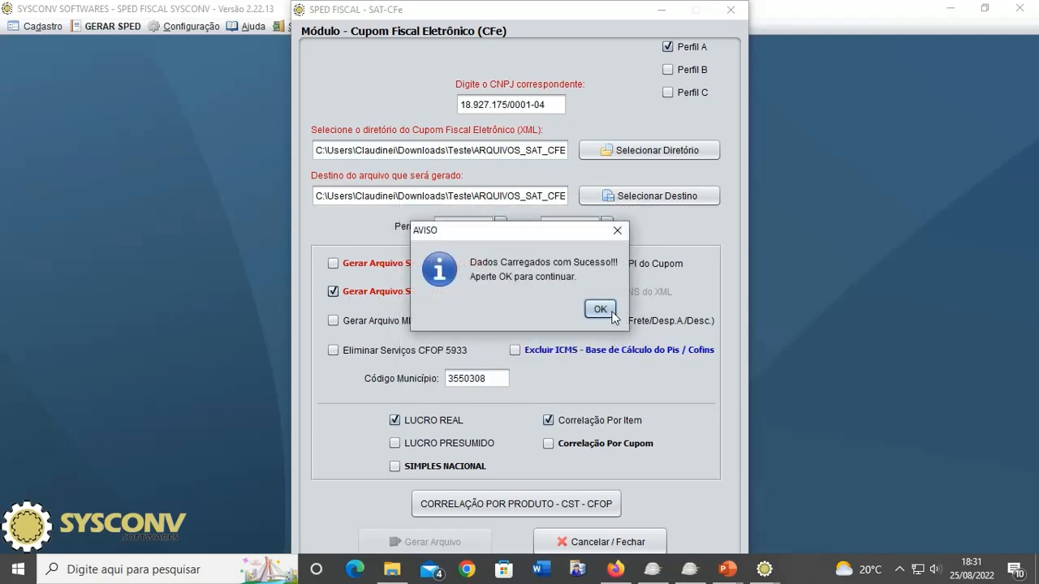
{"action": "left_click", "coordinate": [601, 313]}
{"action": "left_click", "coordinate": [533, 505]}
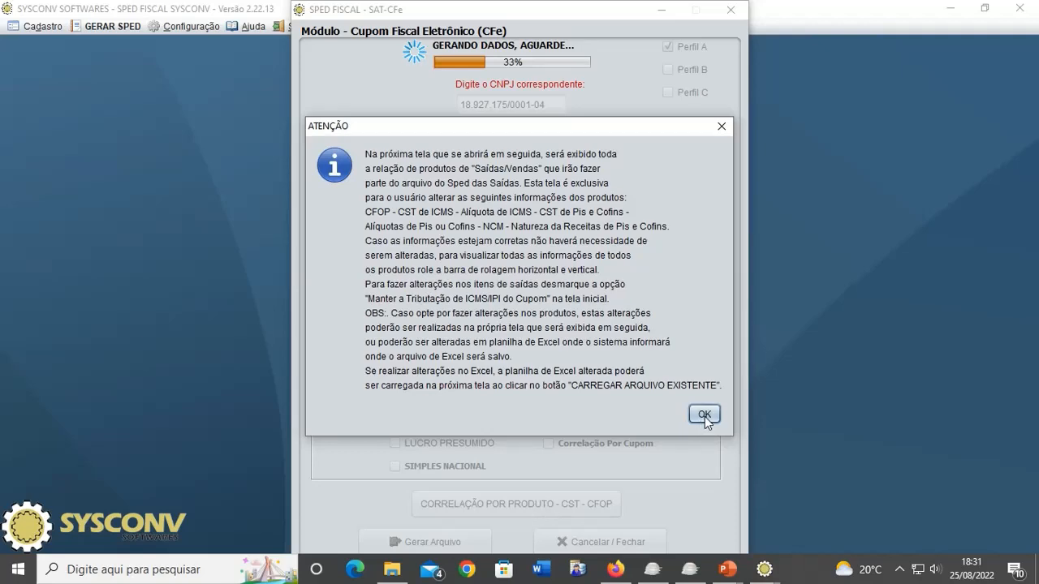
{"action": "left_click", "coordinate": [703, 414]}
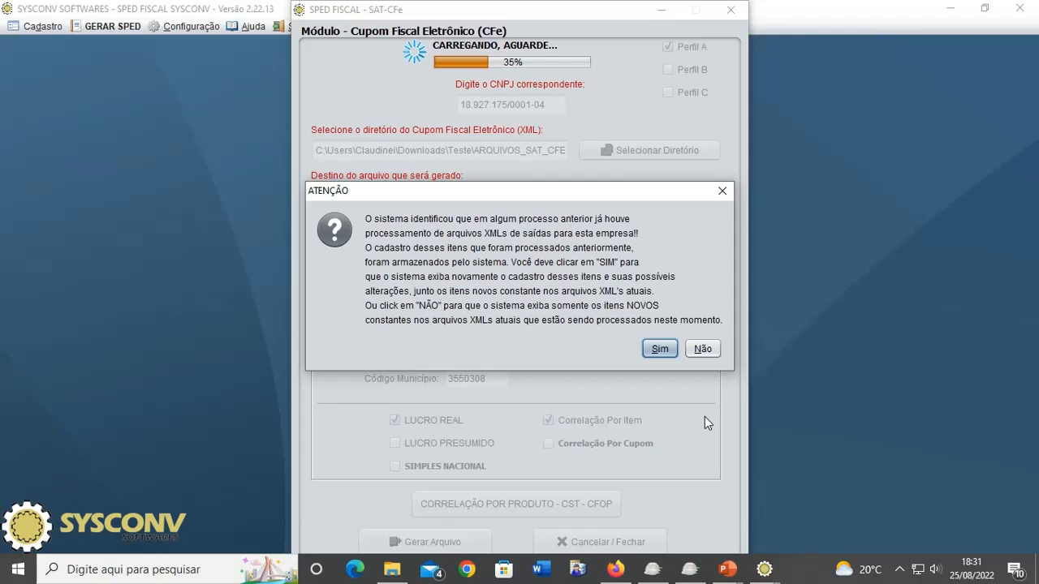
- Include previously registered items, review and confirm the correlation, and acknowledge the saved spreadsheet
{"action": "left_click", "coordinate": [659, 349]}
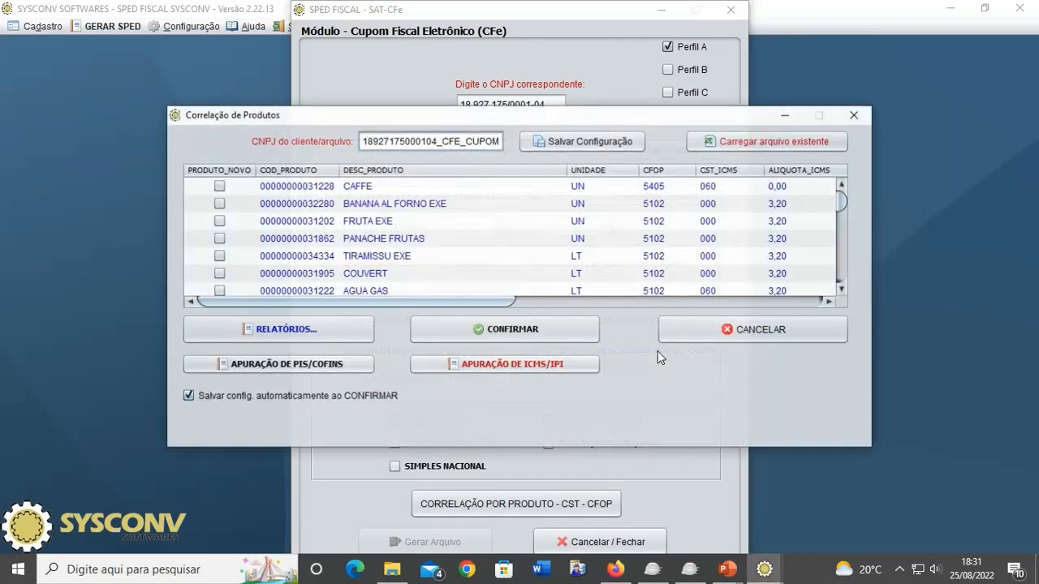
{"action": "scroll", "coordinate": [714, 284], "scroll_direction": "down", "scroll_amount": 10}
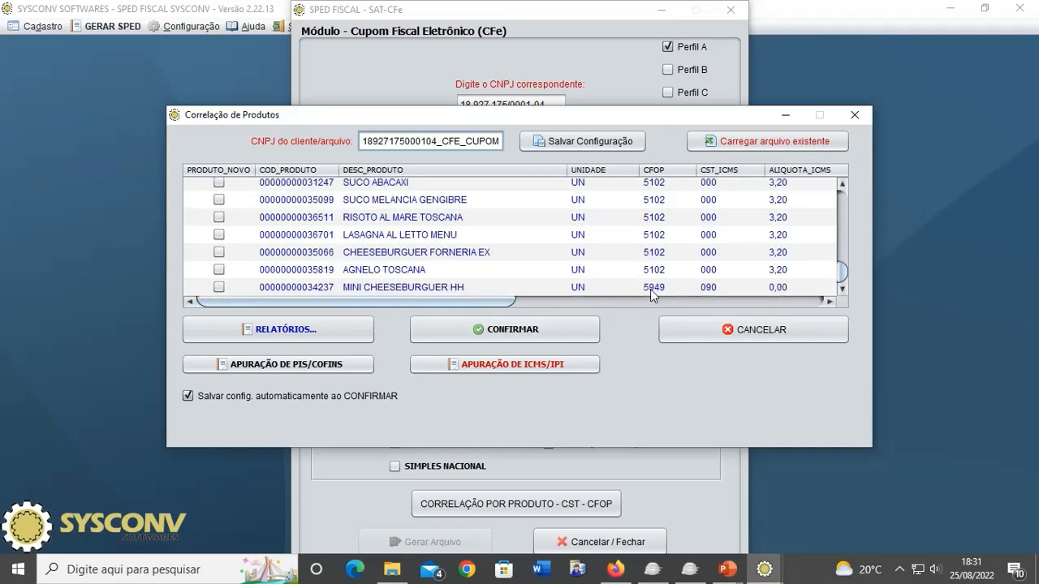
{"action": "scroll", "coordinate": [652, 290], "scroll_direction": "up", "scroll_amount": 10}
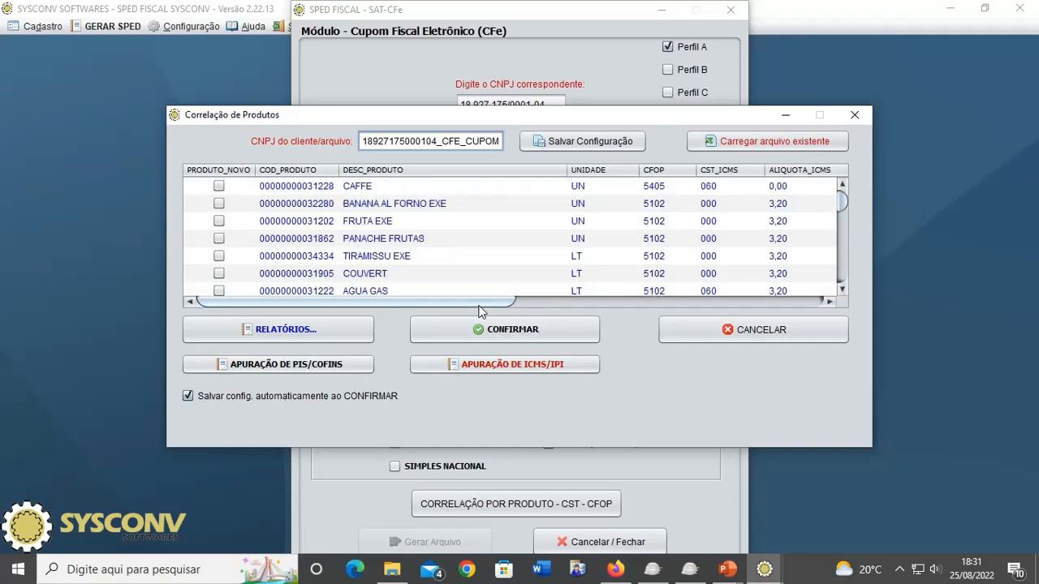
{"action": "left_click_drag", "start_coordinate": [479, 310], "coordinate": [634, 311]}
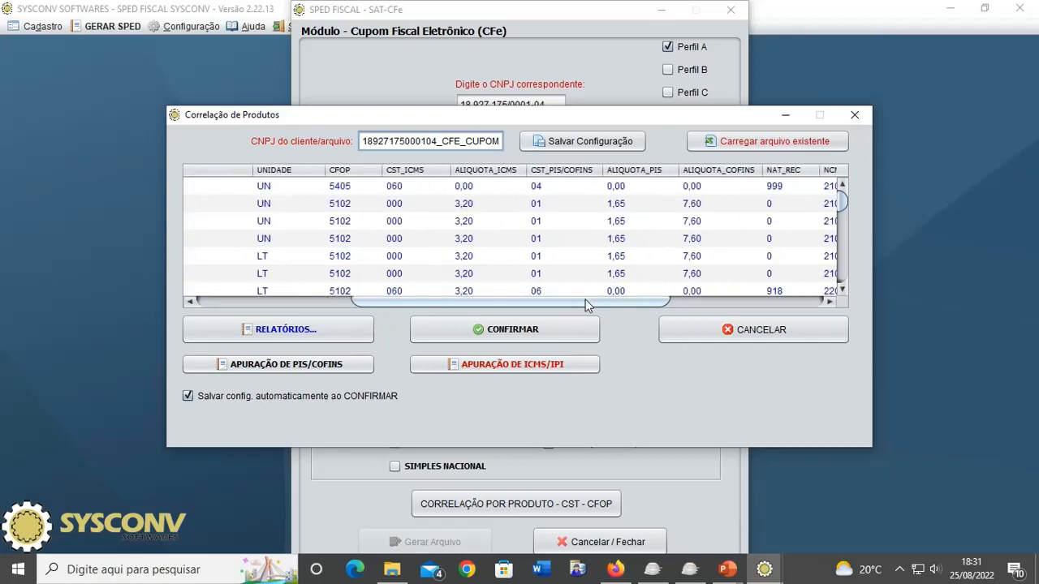
{"action": "left_click_drag", "start_coordinate": [534, 120], "coordinate": [546, 129]}
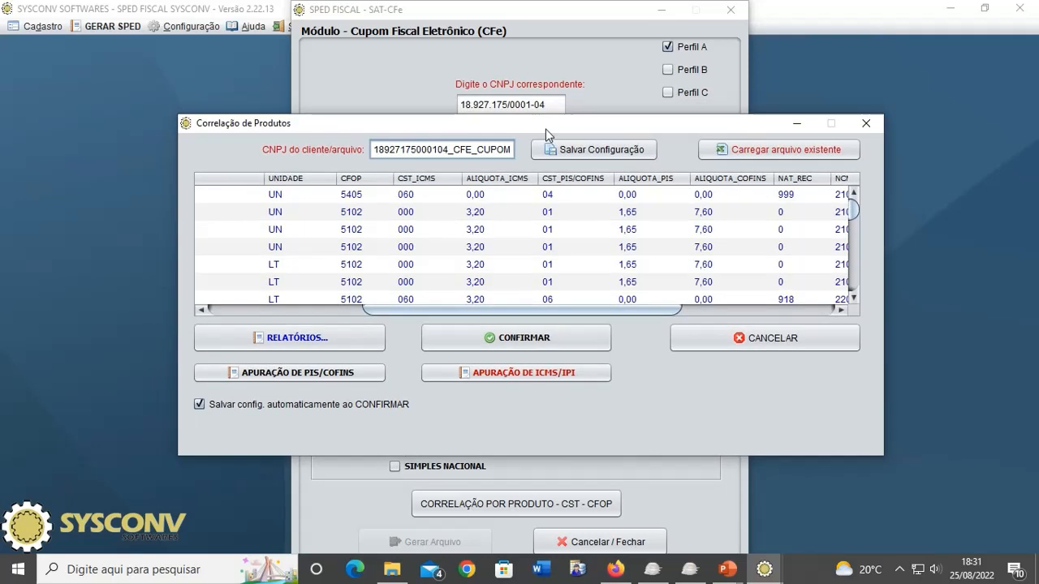
{"action": "left_click", "coordinate": [527, 341]}
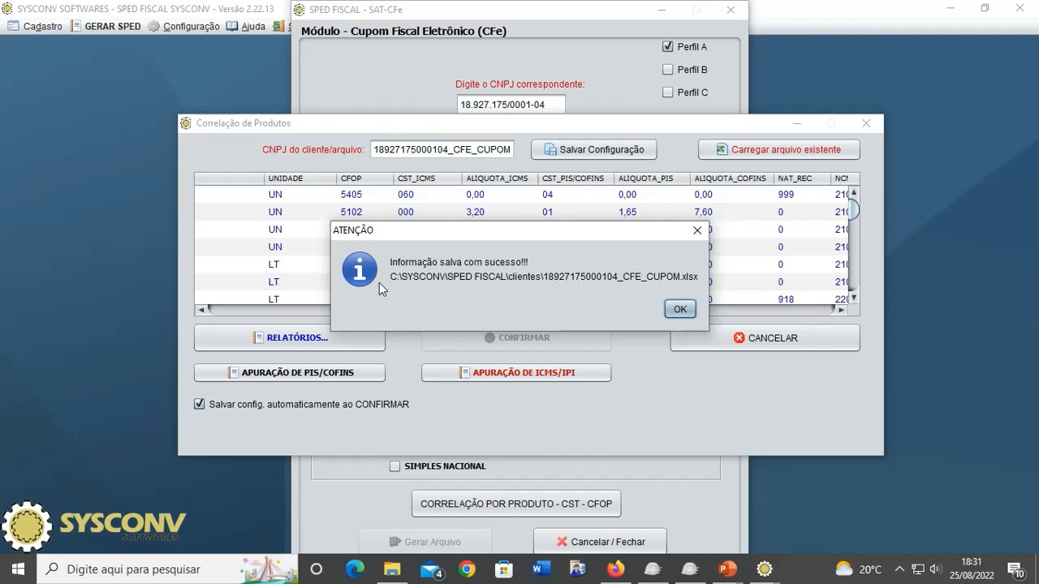
{"action": "left_click", "coordinate": [680, 314]}
{"action": "left_click", "coordinate": [605, 313]}
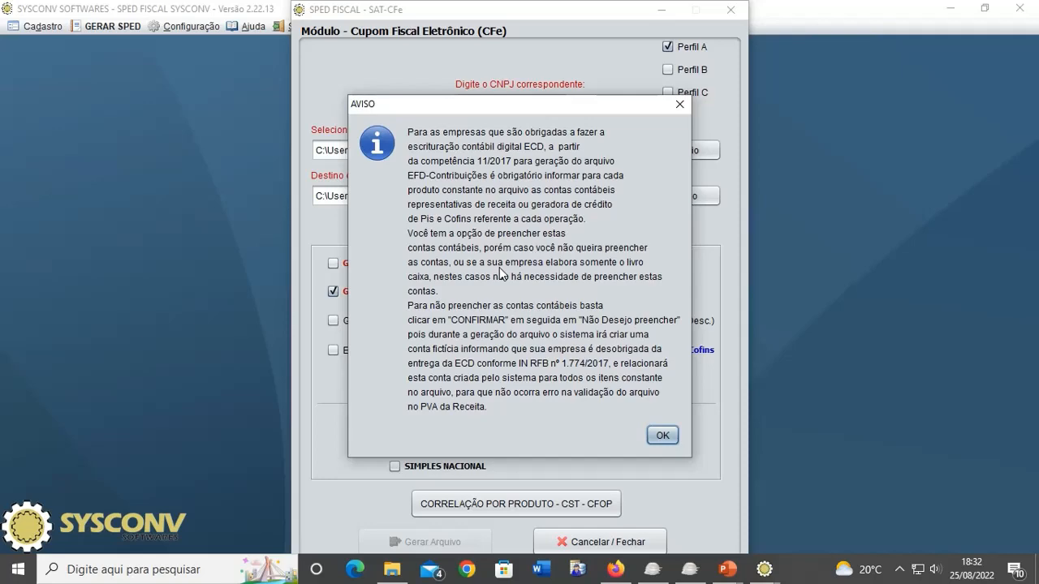
- Dismiss the accounting notice and go through both products' account nature, type and level cells
{"action": "left_click", "coordinate": [653, 439]}
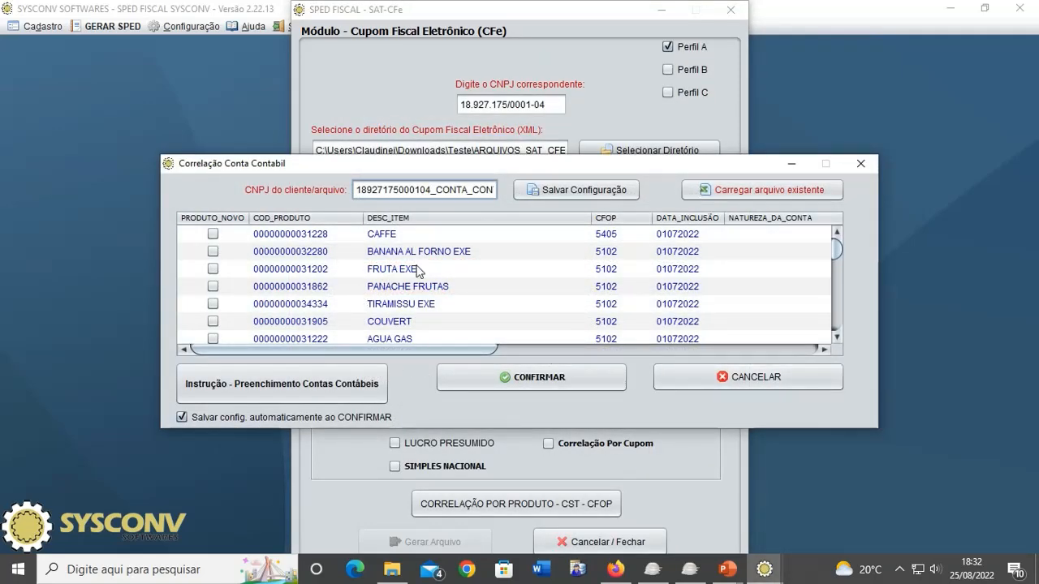
{"action": "left_click_drag", "start_coordinate": [438, 349], "coordinate": [568, 362]}
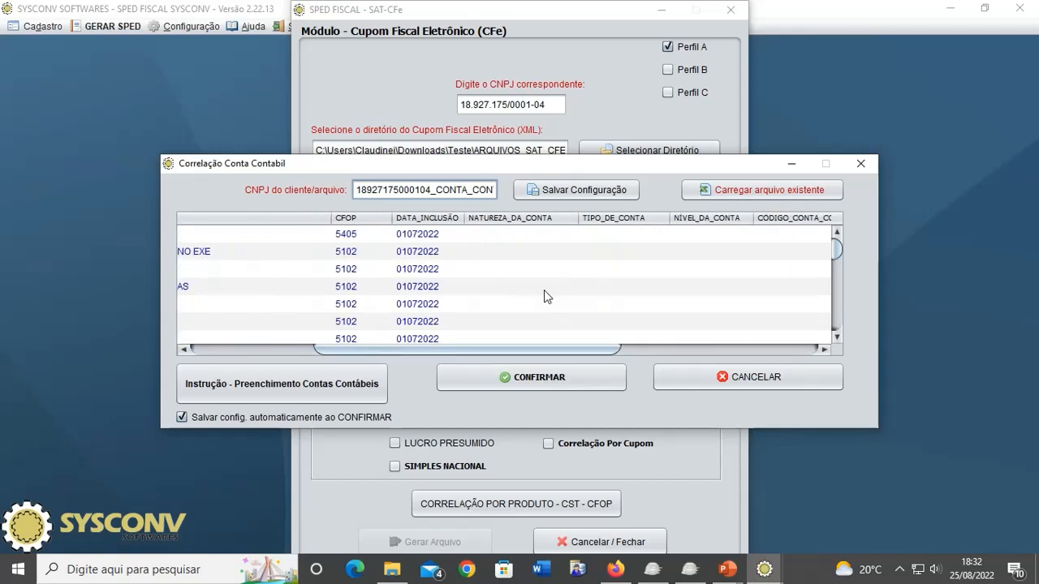
{"action": "left_click", "coordinate": [539, 252]}
{"action": "left_click", "coordinate": [530, 236]}
{"action": "left_click", "coordinate": [612, 238]}
{"action": "left_click", "coordinate": [734, 248]}
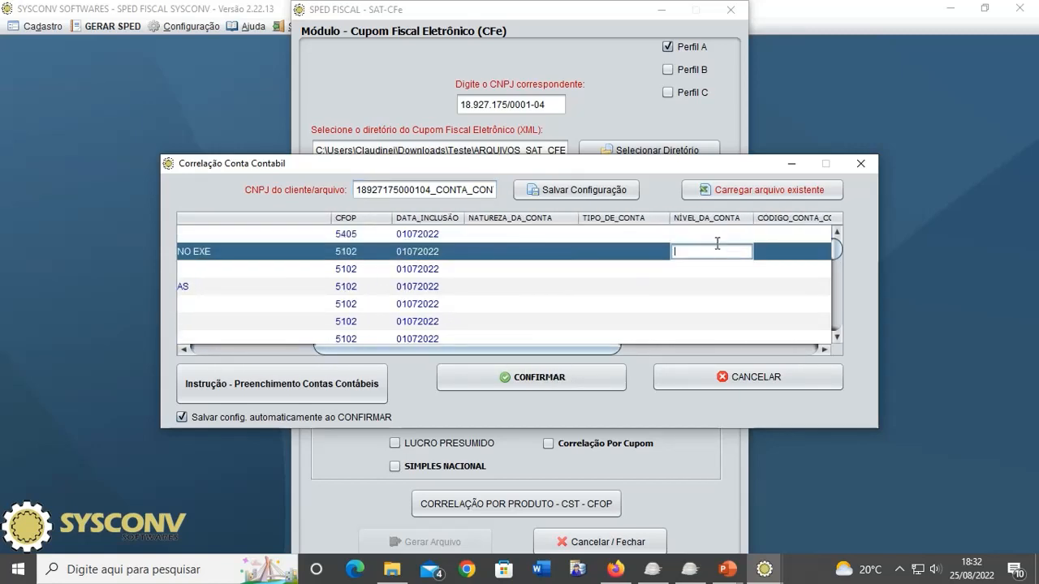
{"action": "left_click", "coordinate": [721, 234]}
{"action": "left_click", "coordinate": [508, 234]}
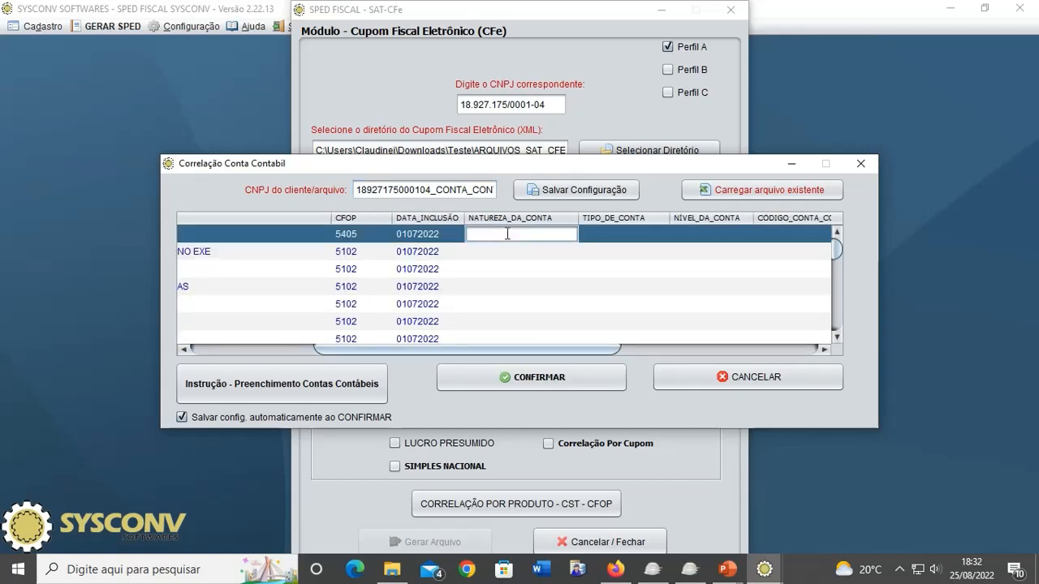
{"action": "left_click", "coordinate": [503, 253]}
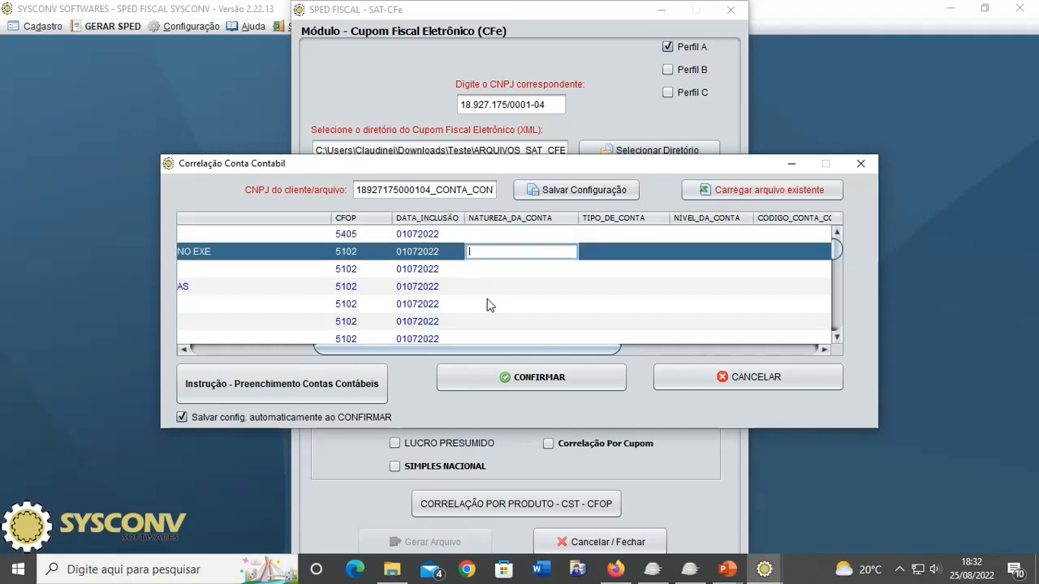
{"action": "mouse_move", "coordinate": [464, 350]}
{"action": "left_mouse_down"}
{"action": "mouse_move", "coordinate": [320, 357]}
{"action": "mouse_move", "coordinate": [465, 357]}
{"action": "left_mouse_up"}
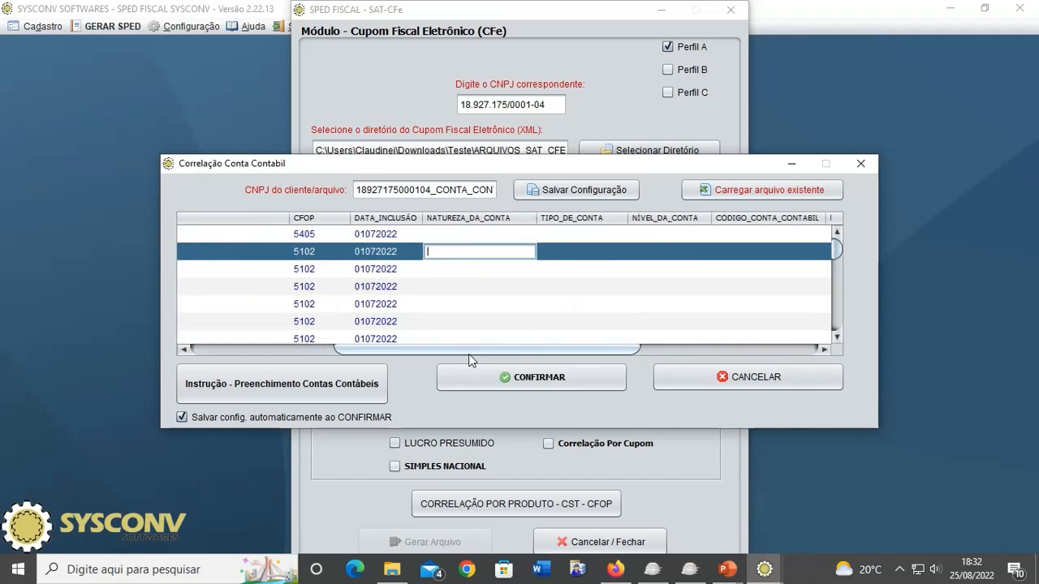
{"action": "left_click", "coordinate": [458, 234]}
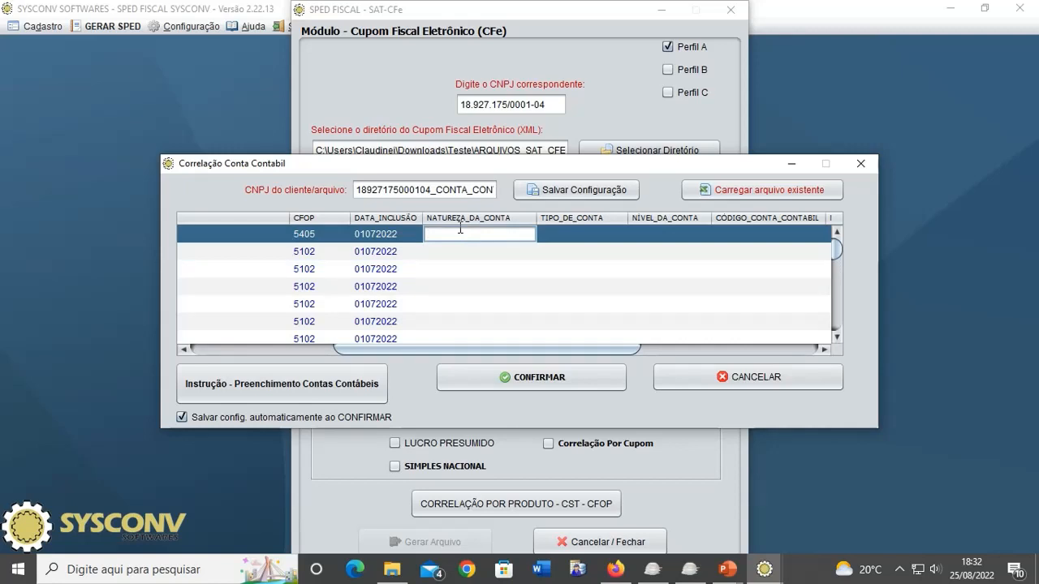
{"action": "left_click", "coordinate": [550, 234]}
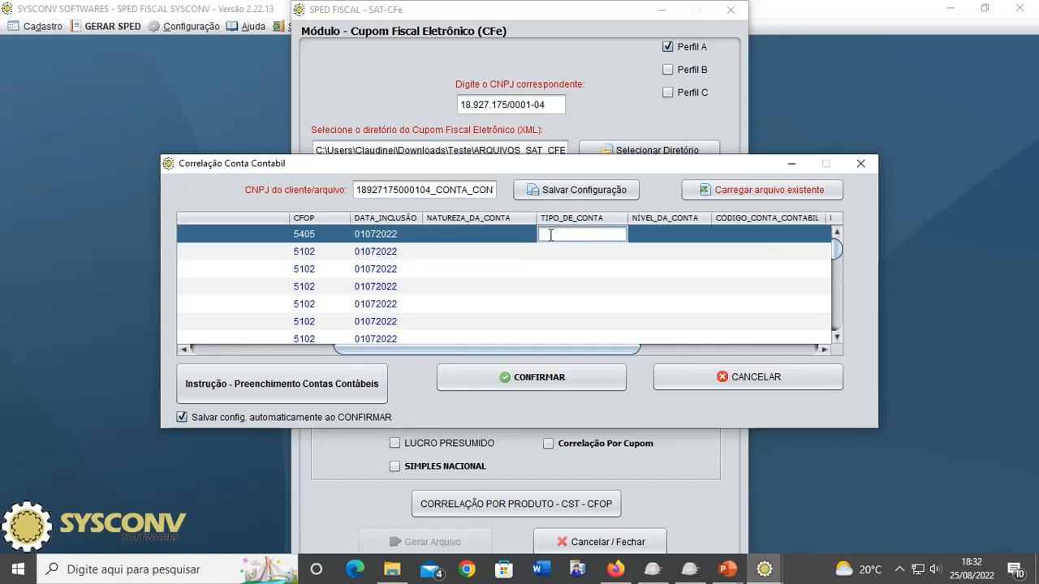
{"action": "left_click", "coordinate": [645, 233]}
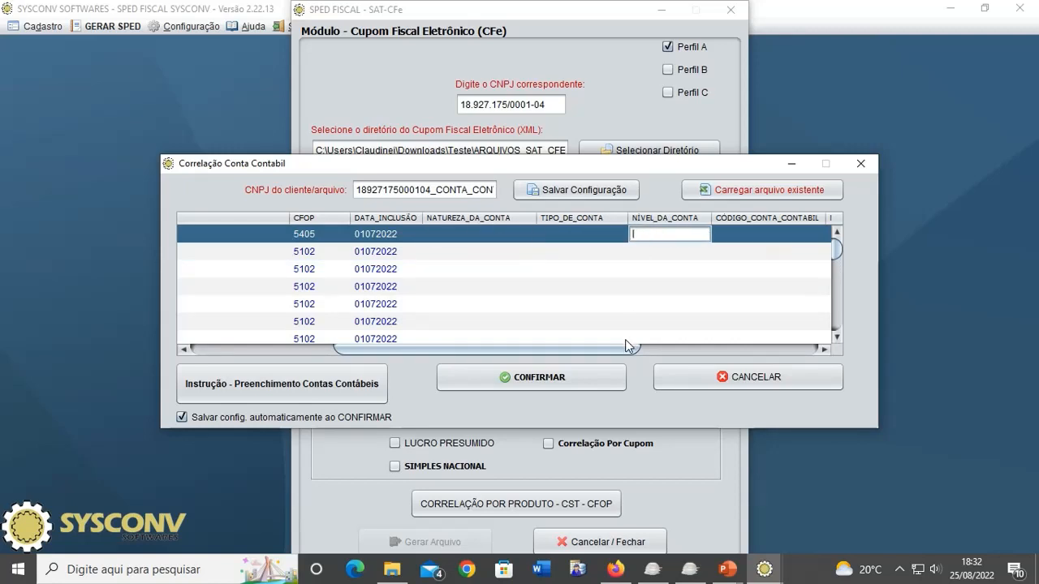
- Check the account code, name and referential plan fields, then open the Modelo_de_0500 instructions PDF
{"action": "left_click_drag", "start_coordinate": [625, 347], "coordinate": [700, 351]}
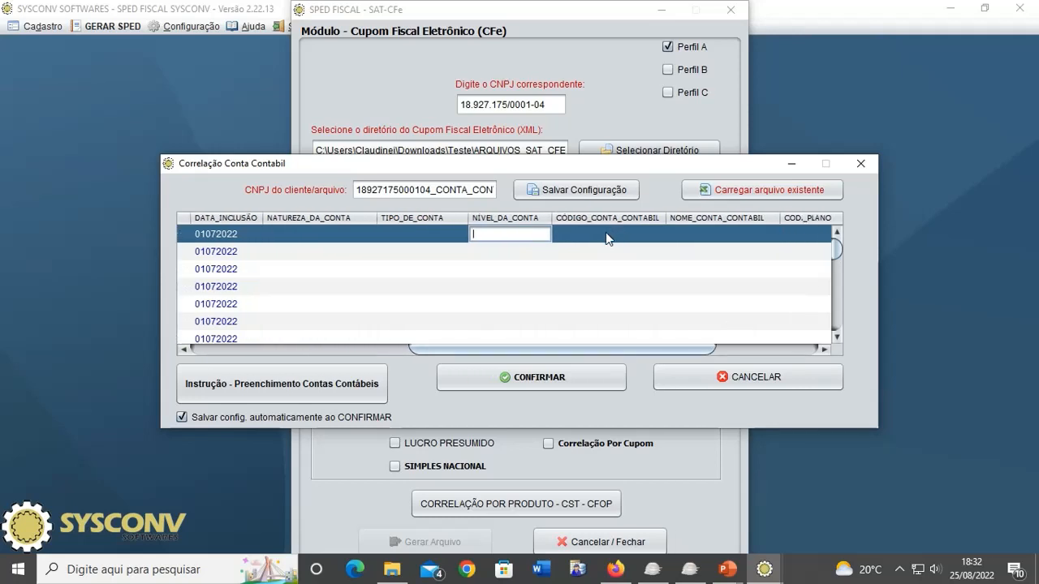
{"action": "left_click", "coordinate": [604, 235]}
{"action": "left_click", "coordinate": [708, 237]}
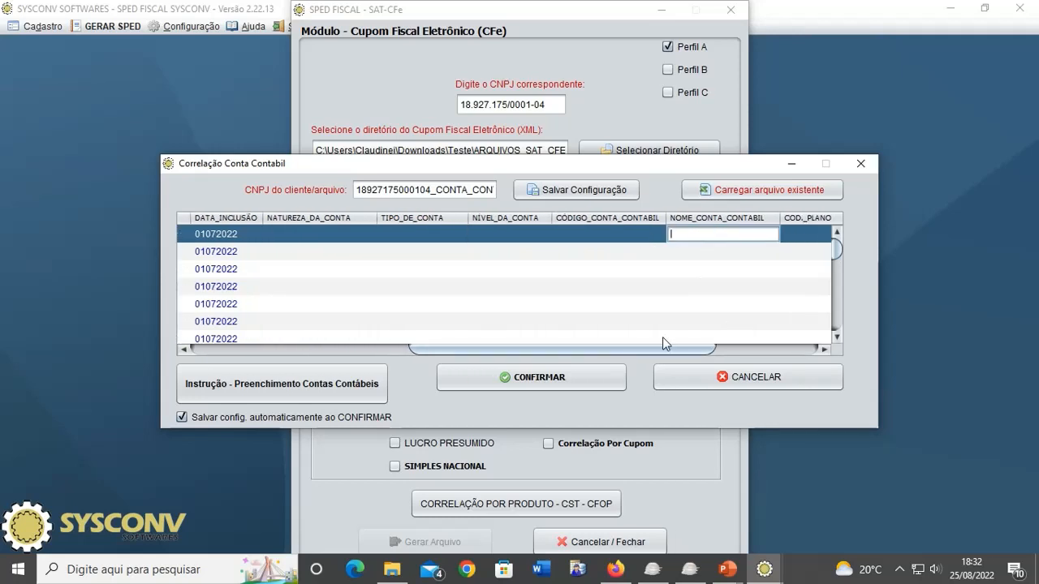
{"action": "left_click_drag", "start_coordinate": [646, 350], "coordinate": [747, 358]}
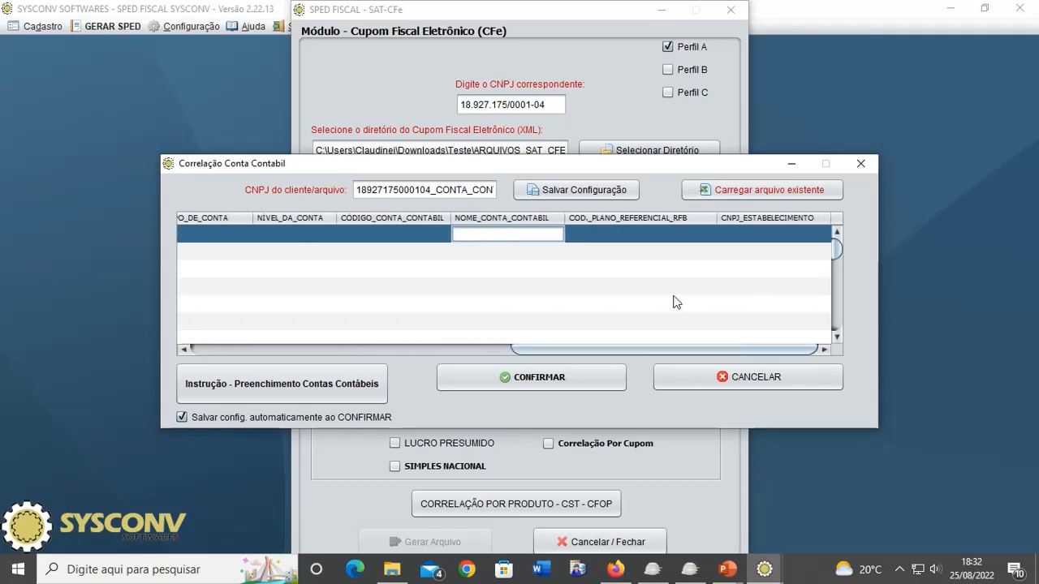
{"action": "left_click", "coordinate": [652, 235]}
{"action": "left_click", "coordinate": [751, 234]}
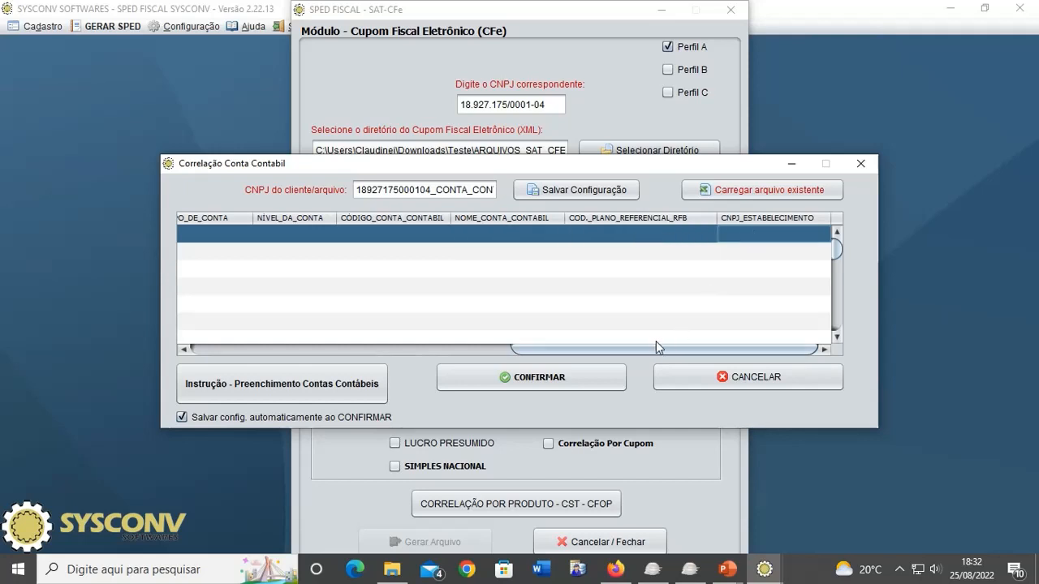
{"action": "left_click_drag", "start_coordinate": [656, 349], "coordinate": [547, 346]}
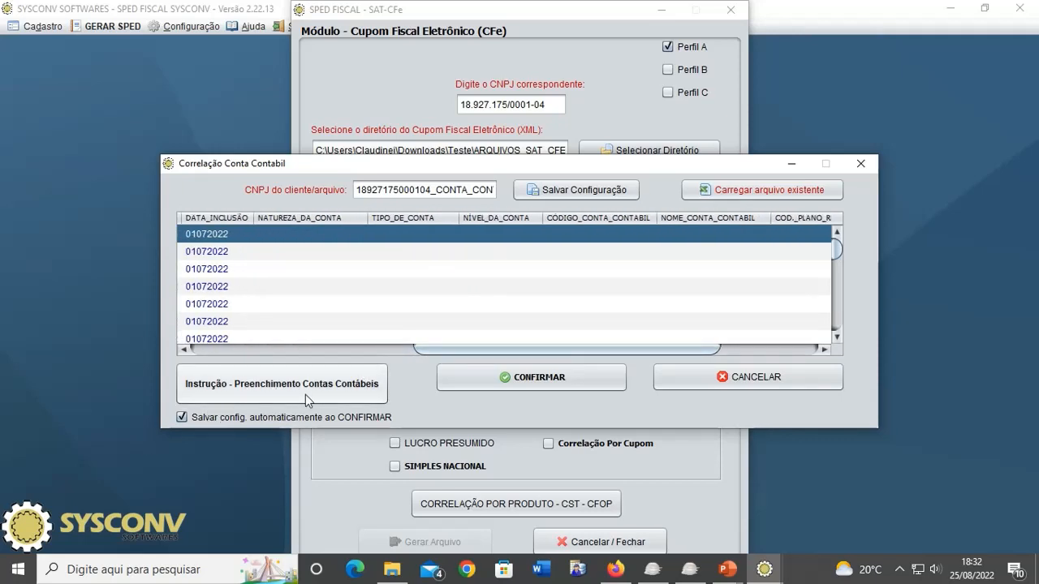
{"action": "left_click", "coordinate": [265, 393]}
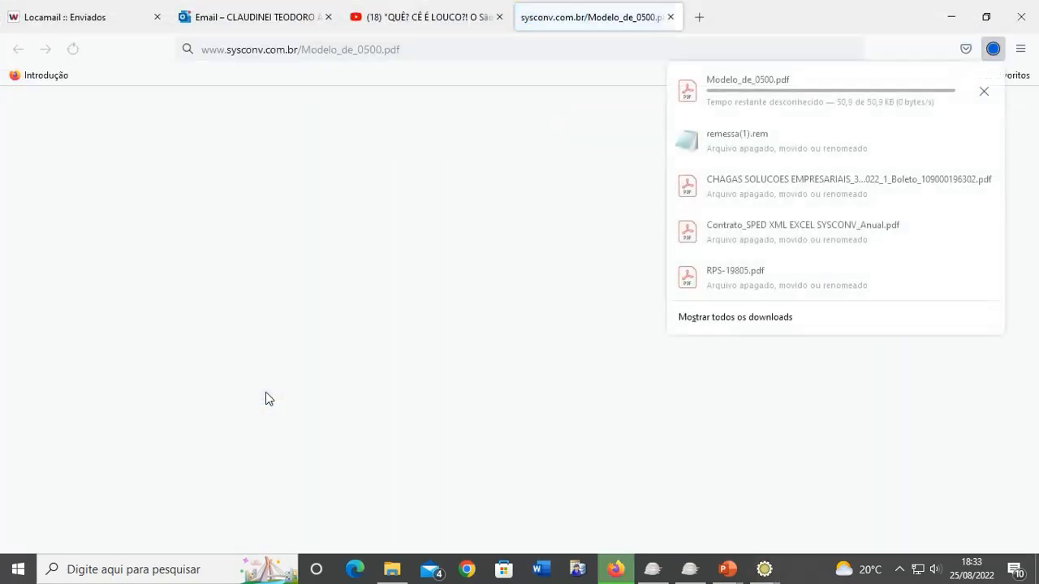
{"action": "left_click", "coordinate": [756, 94]}
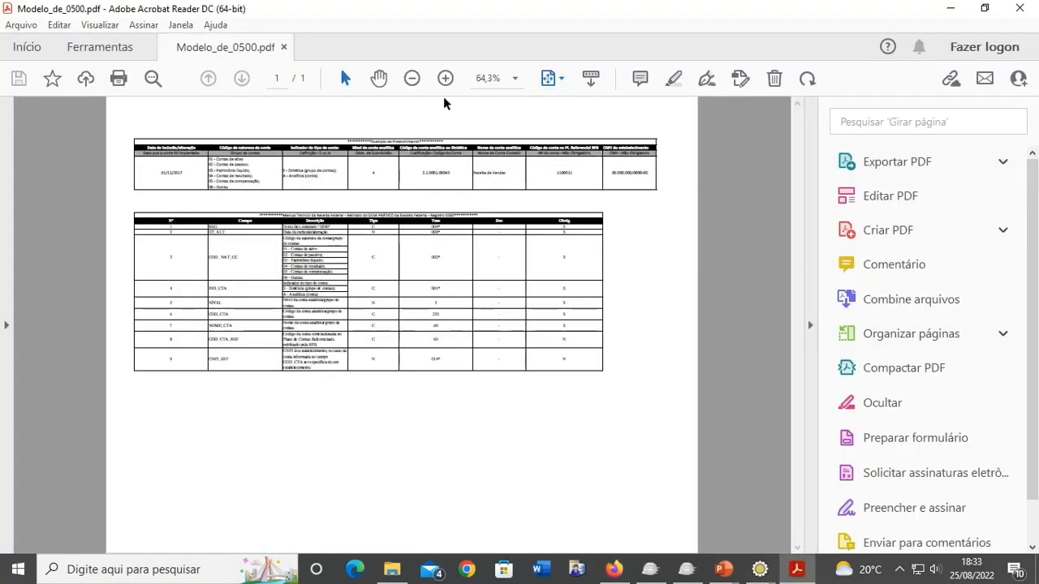
- Enlarge the Modelo_de_0500 PDF to 200%, collapse the side pane, then zoom back out to 125%
{"action": "left_click", "coordinate": [445, 78]}
{"action": "left_click", "coordinate": [445, 77]}
{"action": "left_click", "coordinate": [445, 78]}
{"action": "left_click", "coordinate": [444, 78]}
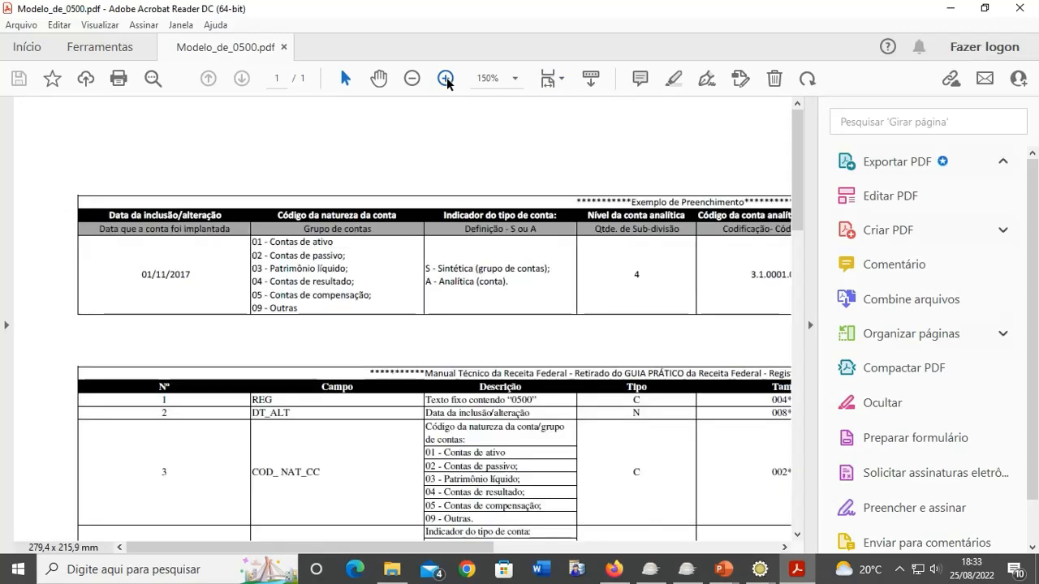
{"action": "left_click", "coordinate": [444, 78]}
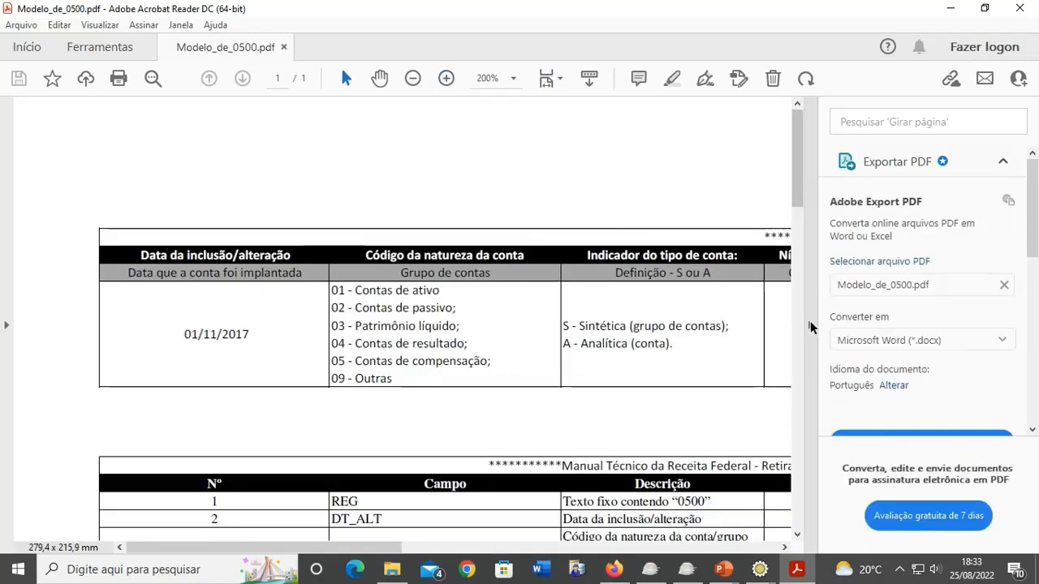
{"action": "left_click", "coordinate": [810, 327]}
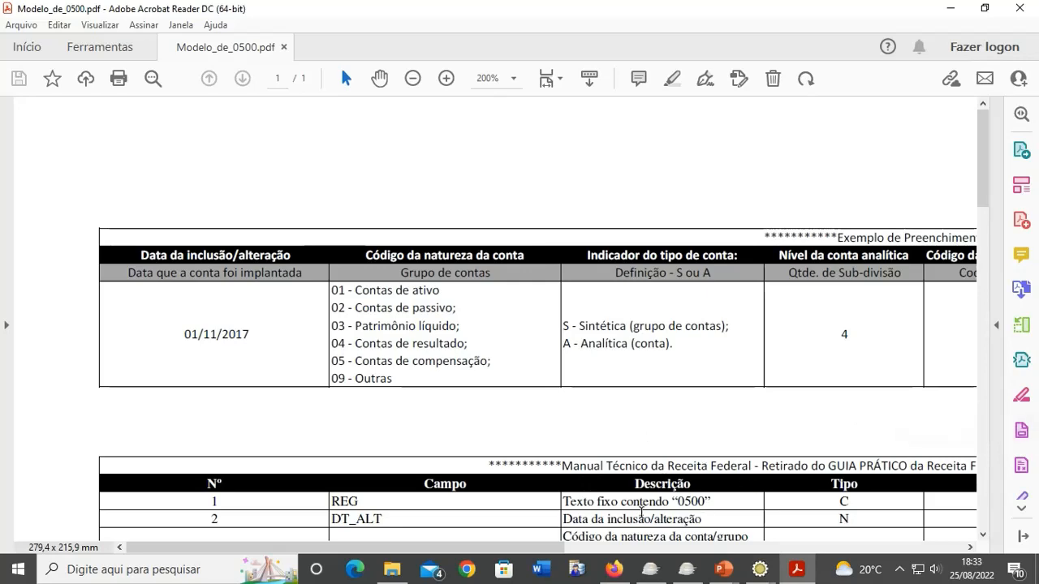
{"action": "mouse_move", "coordinate": [549, 554]}
{"action": "left_mouse_down"}
{"action": "mouse_move", "coordinate": [585, 557]}
{"action": "mouse_move", "coordinate": [567, 558]}
{"action": "left_mouse_up"}
{"action": "scroll", "coordinate": [625, 427], "scroll_direction": "down", "scroll_amount": 1}
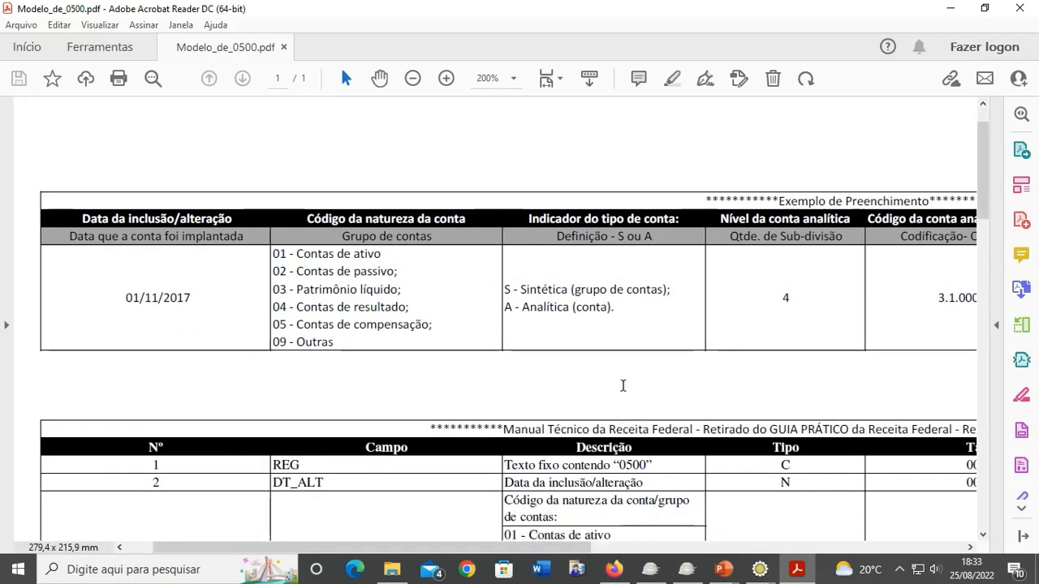
{"action": "left_click", "coordinate": [414, 79]}
{"action": "left_click", "coordinate": [414, 78]}
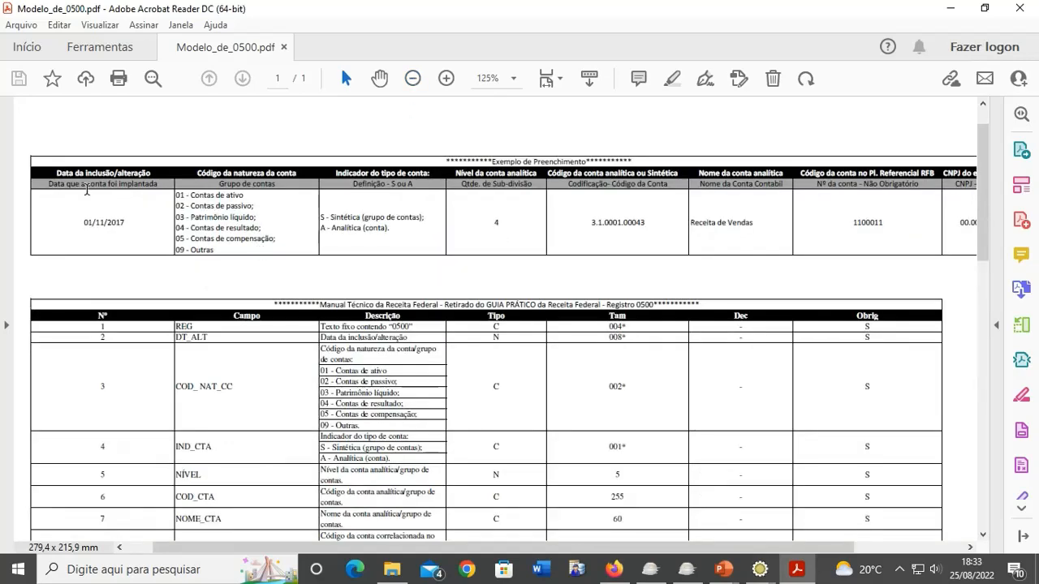
- Highlight sample values: date 01/11/2017, group 01, group 09 Outras, Sintética type, placeholder CNPJ
{"action": "double_click", "coordinate": [85, 222]}
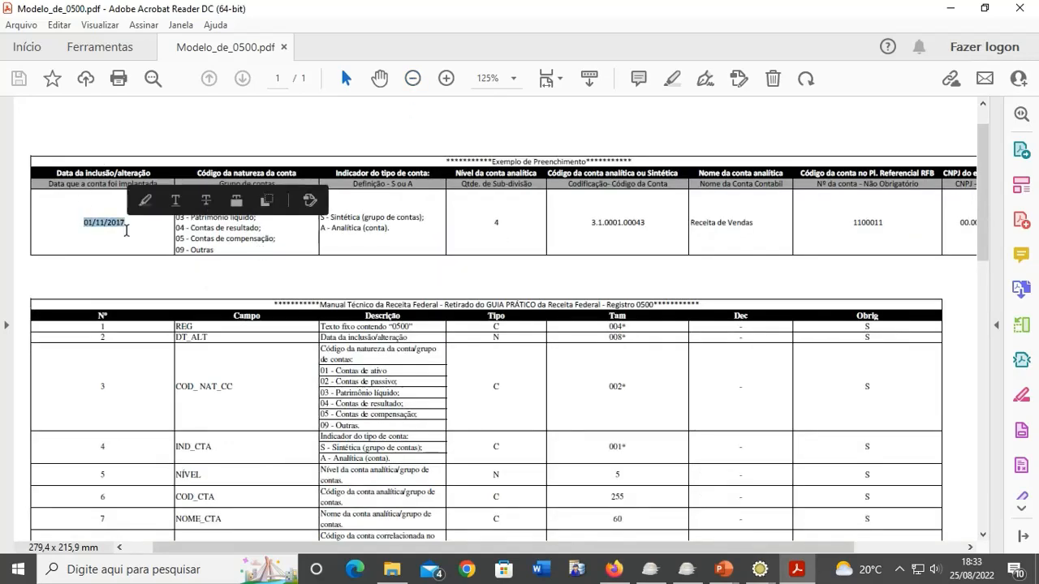
{"action": "left_click", "coordinate": [238, 243]}
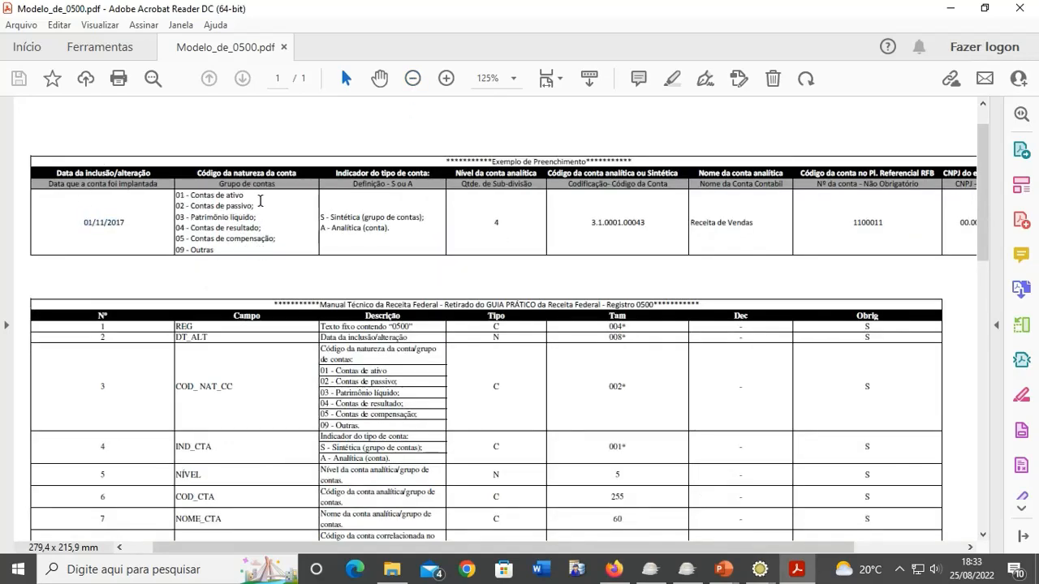
{"action": "left_click_drag", "start_coordinate": [176, 195], "coordinate": [186, 196]}
{"action": "left_click", "coordinate": [179, 217]}
{"action": "left_click", "coordinate": [184, 253]}
{"action": "left_click_drag", "start_coordinate": [424, 219], "coordinate": [332, 216]}
{"action": "left_click", "coordinate": [389, 234]}
{"action": "left_click_drag", "start_coordinate": [766, 546], "coordinate": [860, 520]}
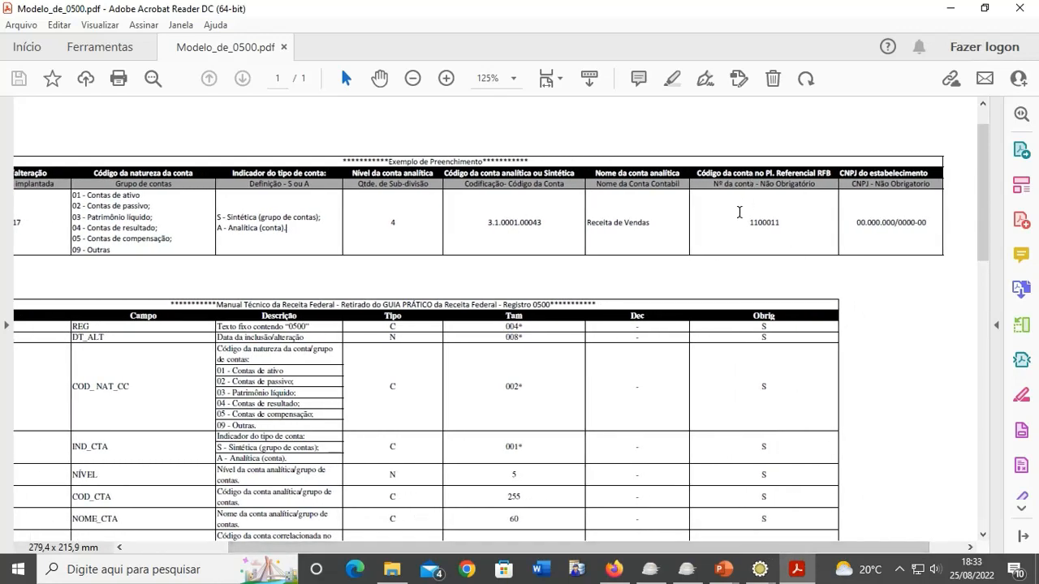
{"action": "double_click", "coordinate": [870, 217]}
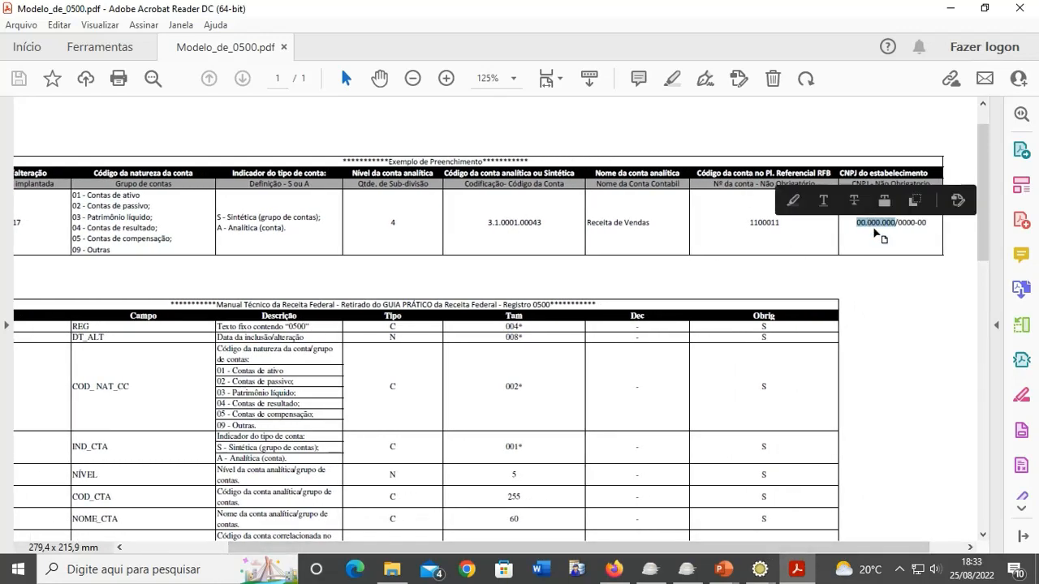
{"action": "left_click", "coordinate": [875, 228]}
{"action": "left_click_drag", "start_coordinate": [502, 547], "coordinate": [401, 547]}
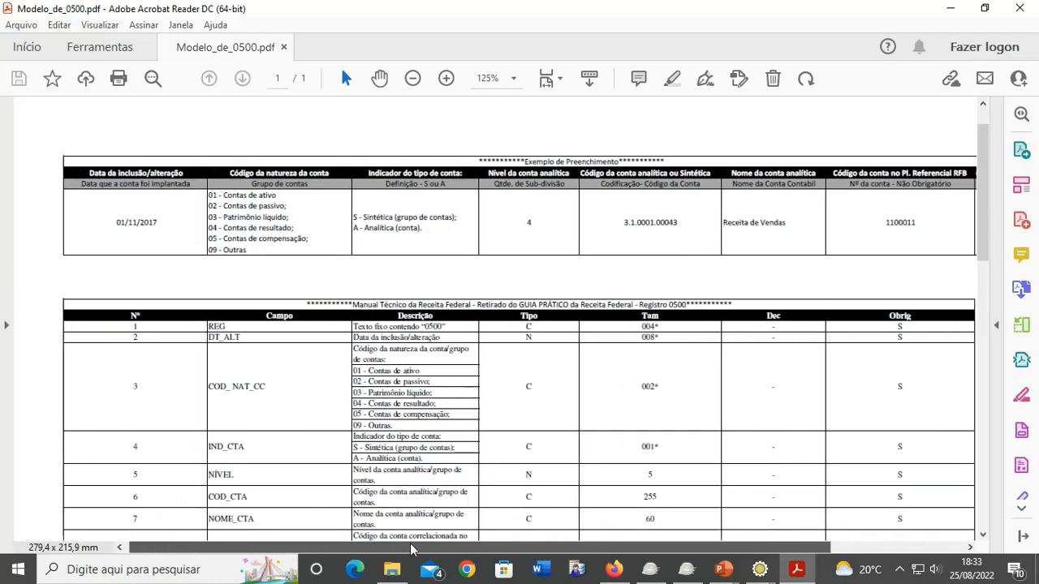
{"action": "left_click", "coordinate": [958, 11]}
- Enter account natures 04, 01, 02 and 03 down the NATUREZA_DA_CONTA column
{"action": "left_click", "coordinate": [950, 18]}
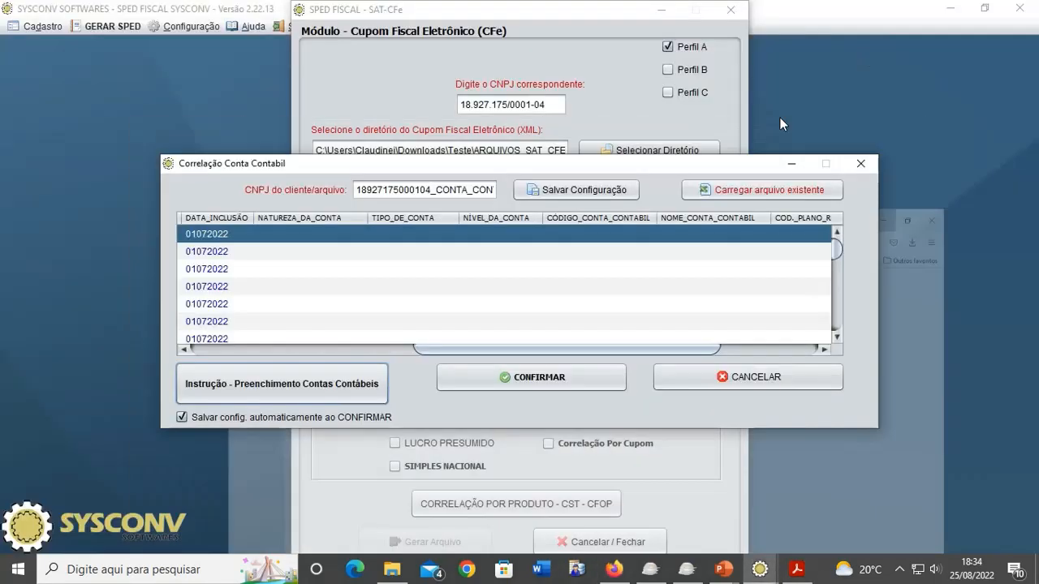
{"action": "double_click", "coordinate": [271, 235]}
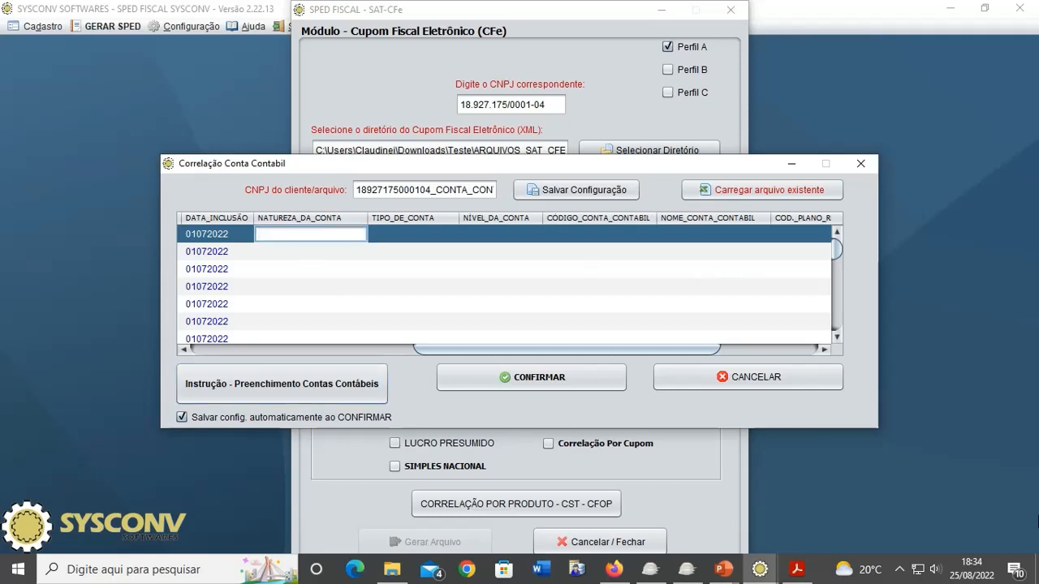
{"action": "type", "text": "04"}
{"action": "key", "text": "Return"}
{"action": "key", "text": "Up"}
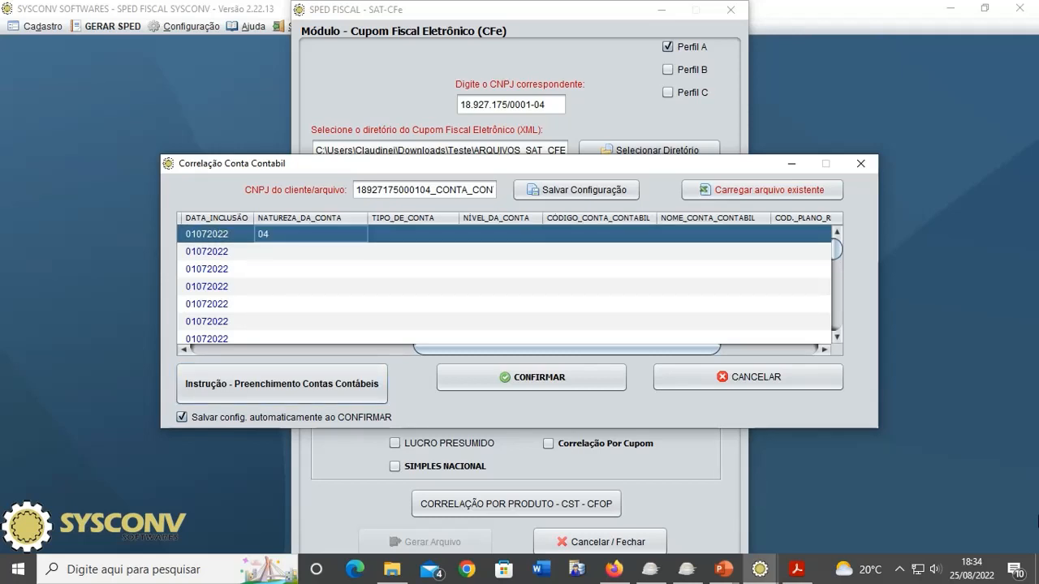
{"action": "key", "text": "Down"}
{"action": "type", "text": "0"}
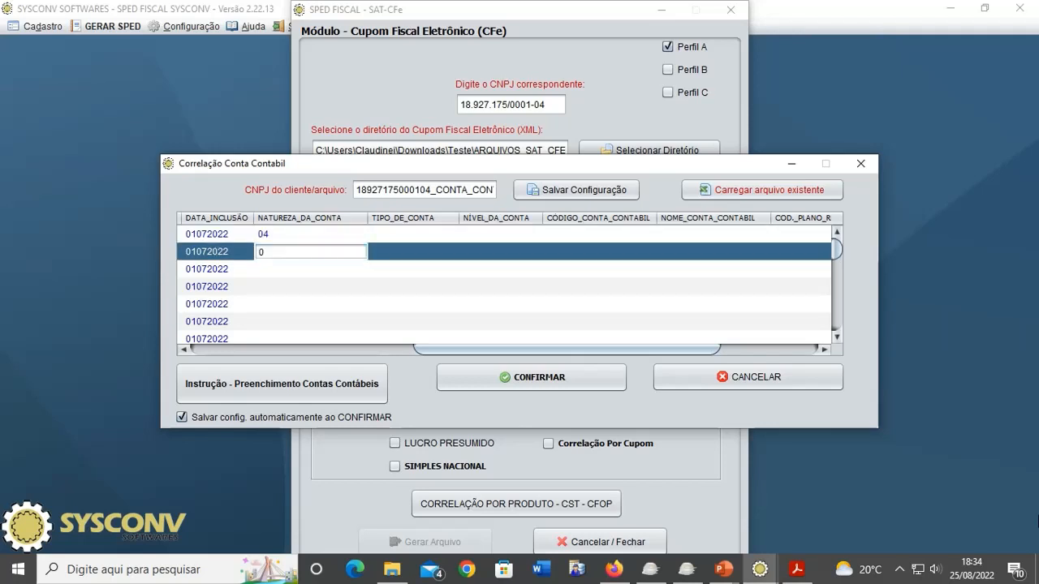
{"action": "type", "text": "1"}
{"action": "key", "text": "Return"}
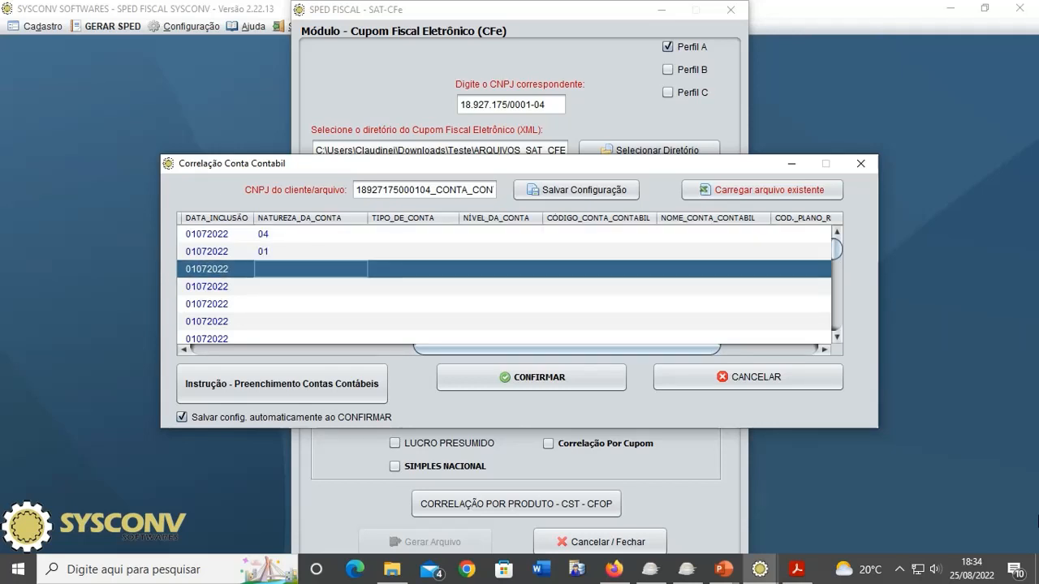
{"action": "type", "text": "02"}
{"action": "key", "text": "Return"}
{"action": "type", "text": "03"}
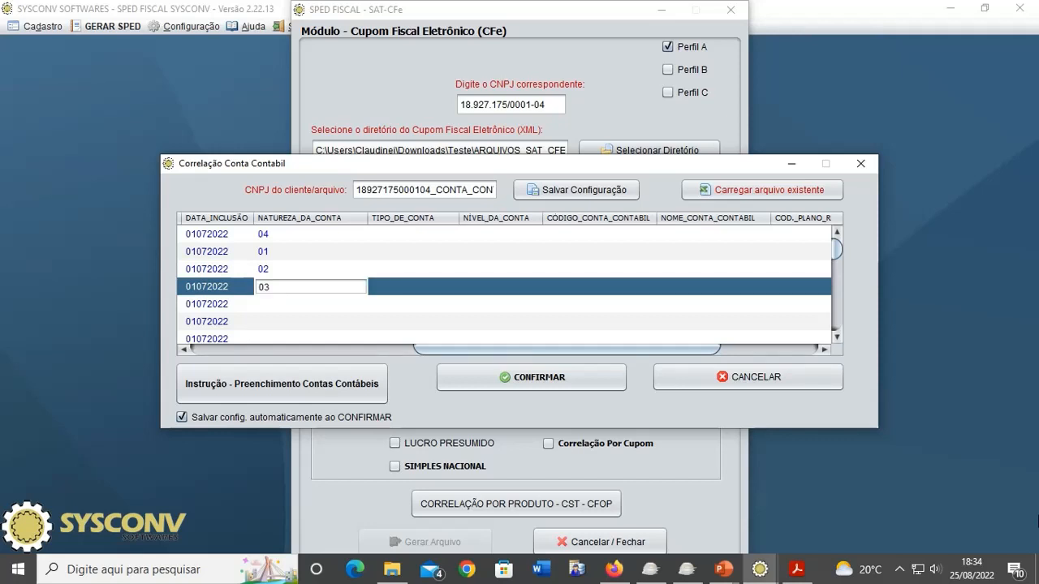
{"action": "key", "text": "Up"}
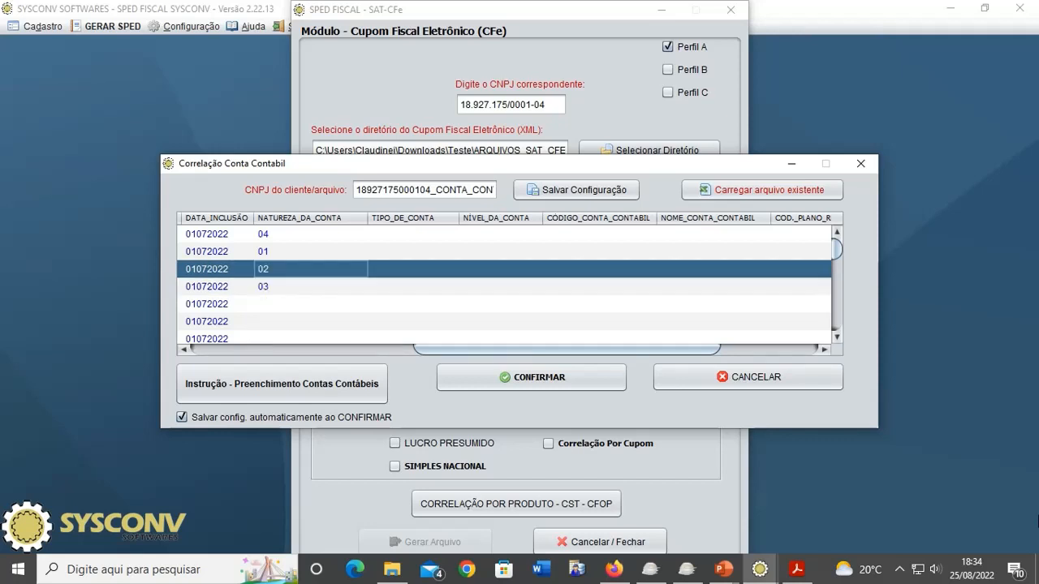
{"action": "key", "text": "Down"}
{"action": "key", "text": "Up"}
{"action": "key", "text": "Up"}
{"action": "key", "text": "Up"}
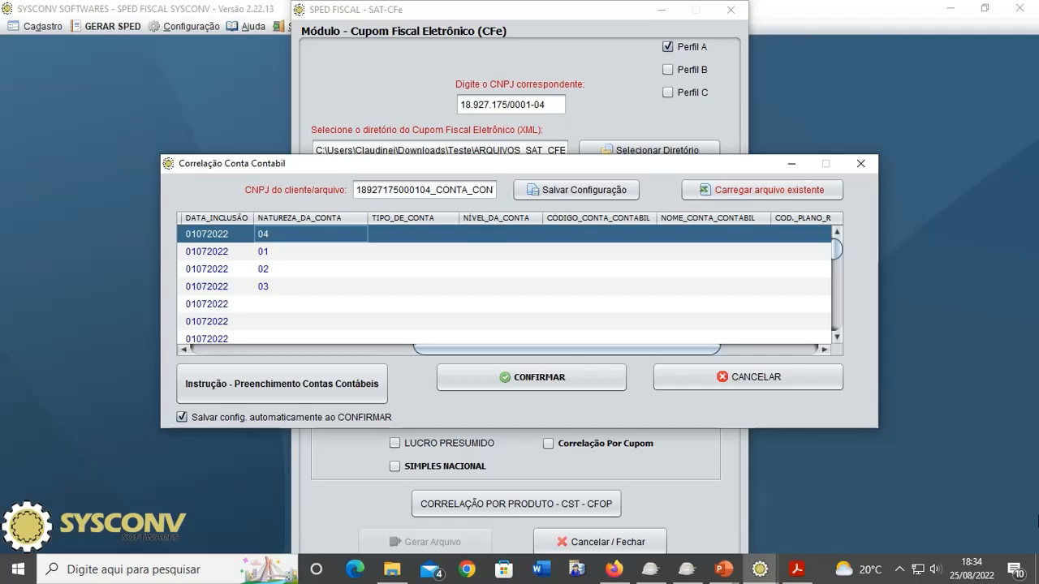
- Give the first row account type A, level 3, code 3.0001.0004, name Revenda de Mercadorias
{"action": "key", "text": "Right"}
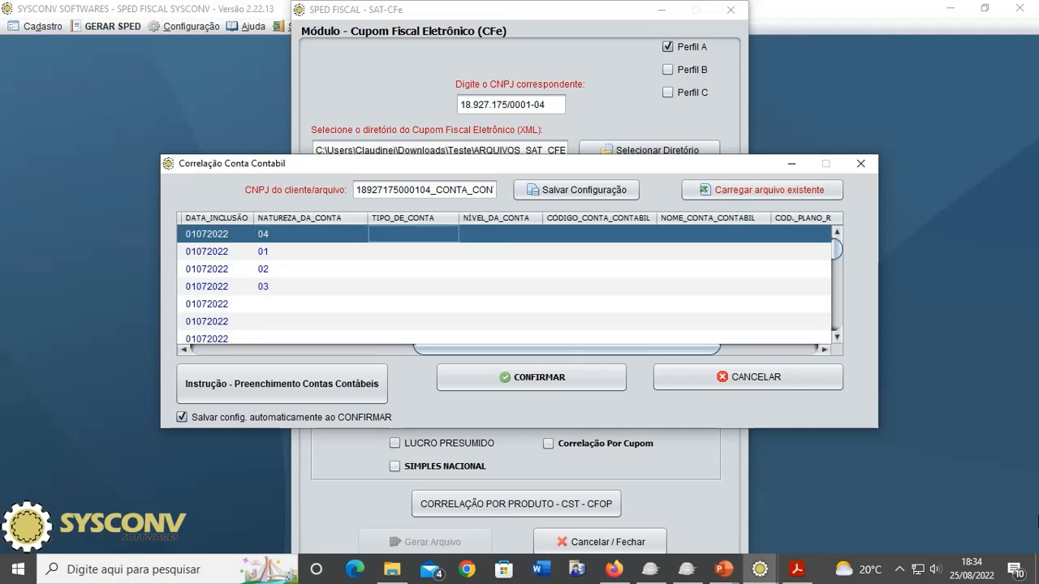
{"action": "type", "text": "A"}
{"action": "key", "text": "Return"}
{"action": "key", "text": "Up"}
{"action": "key", "text": "Right"}
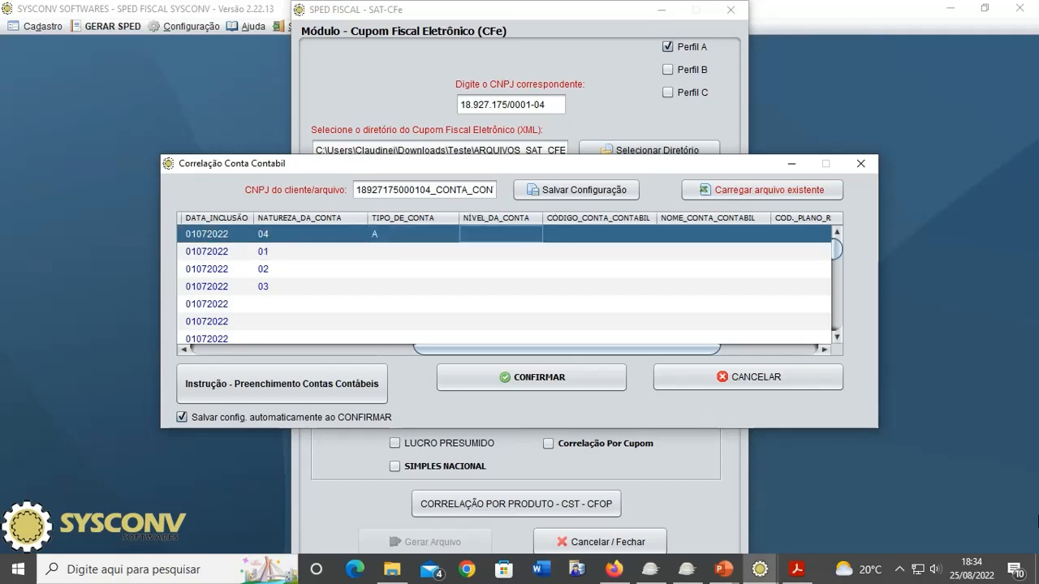
{"action": "type", "text": "3"}
{"action": "key", "text": "Tab"}
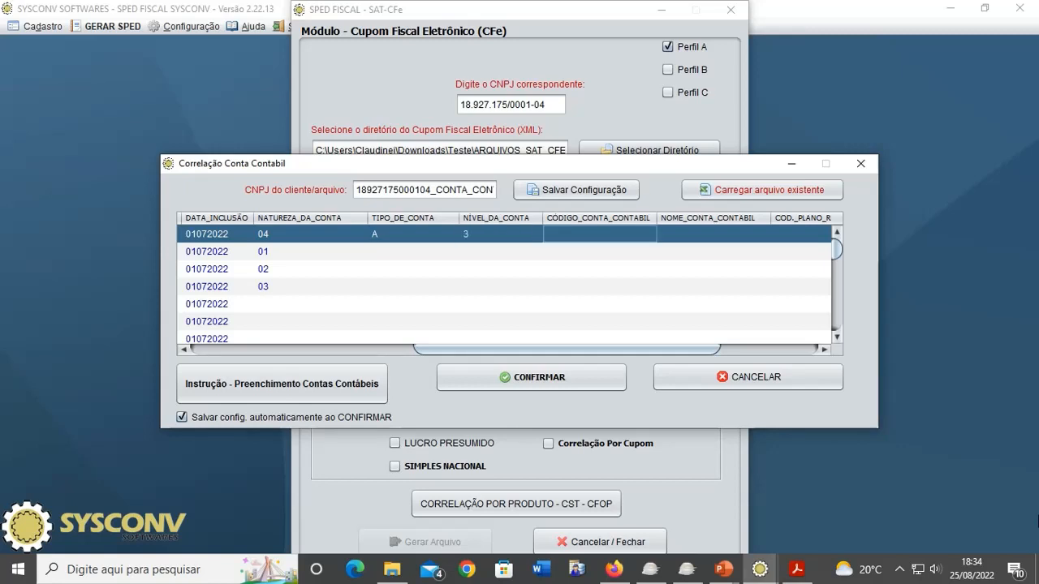
{"action": "type", "text": "3"}
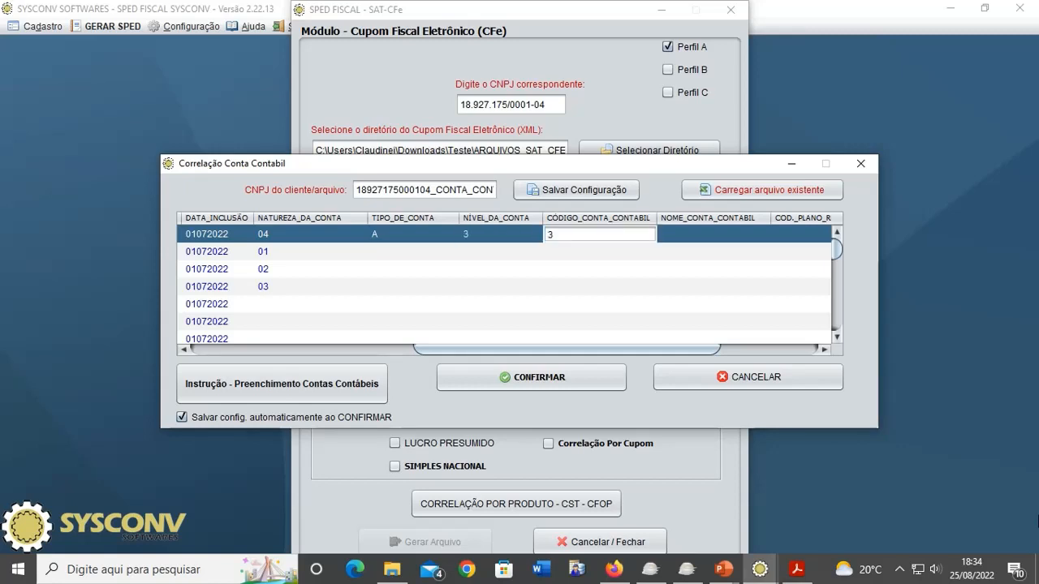
{"action": "type", "text": ".0001.0004"}
{"action": "key", "text": "Tab"}
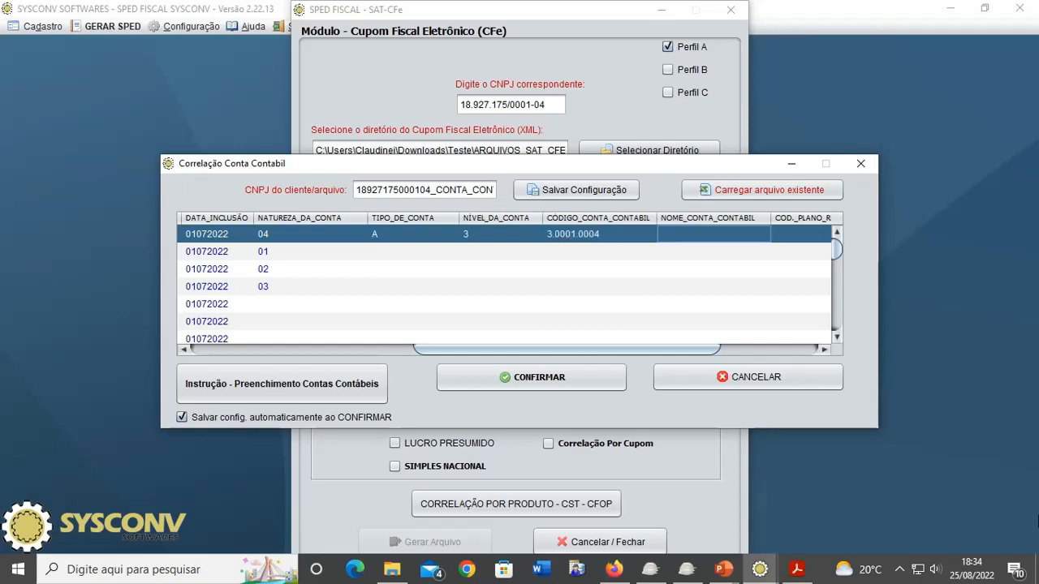
{"action": "type", "text": "R"}
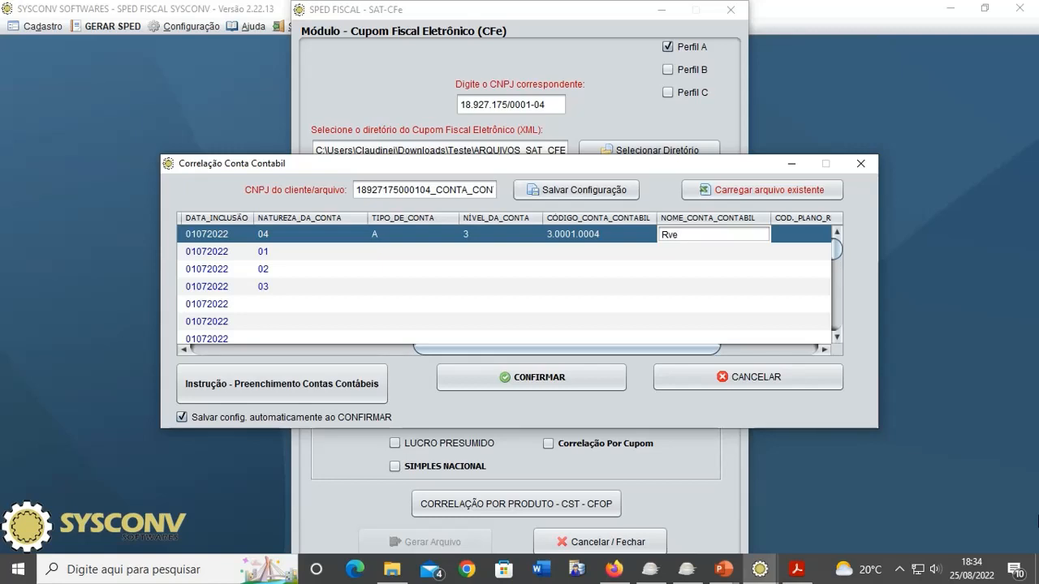
{"action": "type", "text": "evenda de Mar"}
{"action": "key", "text": "BackSpace"}
{"action": "key", "text": "BackSpace"}
{"action": "key", "text": "Tab"}
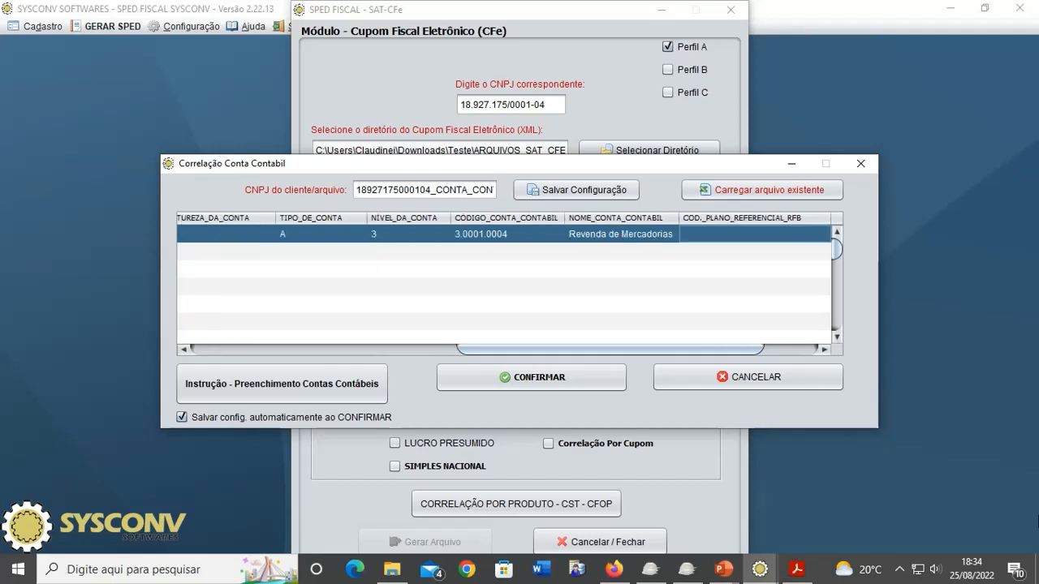
{"action": "key", "text": "Tab"}
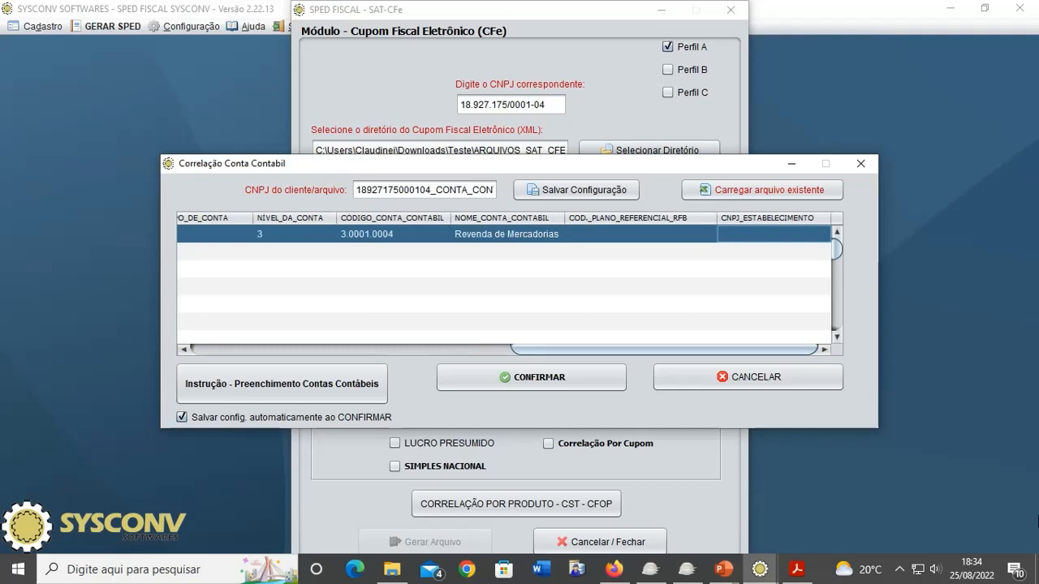
{"action": "key", "text": "Left"}
{"action": "key", "text": "Left"}
{"action": "key", "text": "Left"}
{"action": "key", "text": "Left"}
{"action": "key", "text": "Left"}
{"action": "key", "text": "Left"}
{"action": "key", "text": "Left"}
{"action": "key", "text": "Left"}
{"action": "key", "text": "Left"}
{"action": "key", "text": "Left"}
{"action": "key", "text": "Left"}
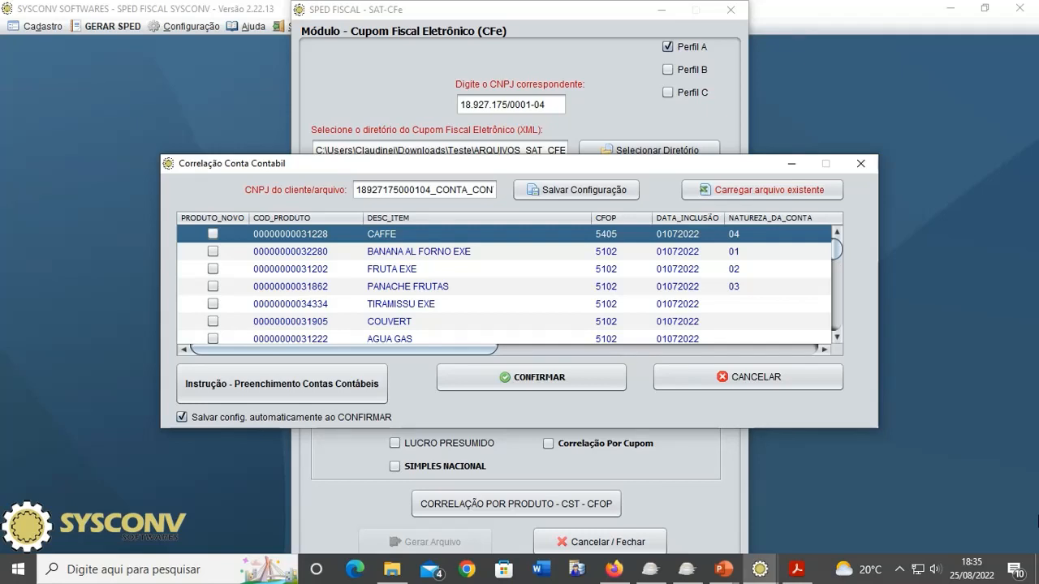
{"action": "key", "text": "Right"}
{"action": "key", "text": "Right"}
{"action": "key", "text": "Right"}
{"action": "key", "text": "Right"}
{"action": "key", "text": "Right"}
{"action": "key", "text": "Right"}
{"action": "key", "text": "Right"}
{"action": "key", "text": "Right"}
{"action": "key", "text": "Right"}
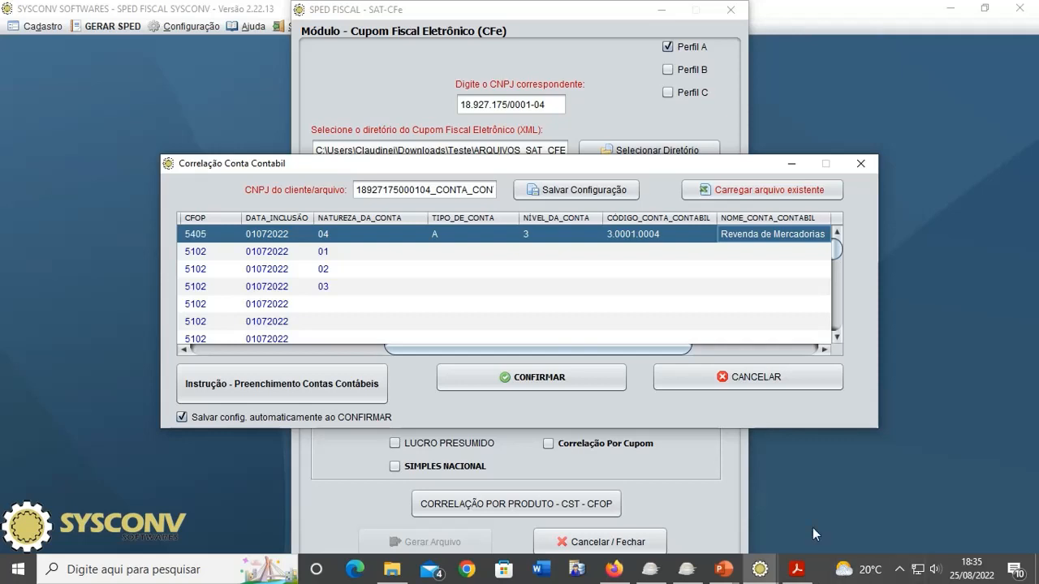
- Confirm the correlation, choosing 'Não Desejo preencher' for blank accounts, and acknowledge the notice
{"action": "left_click", "coordinate": [551, 390]}
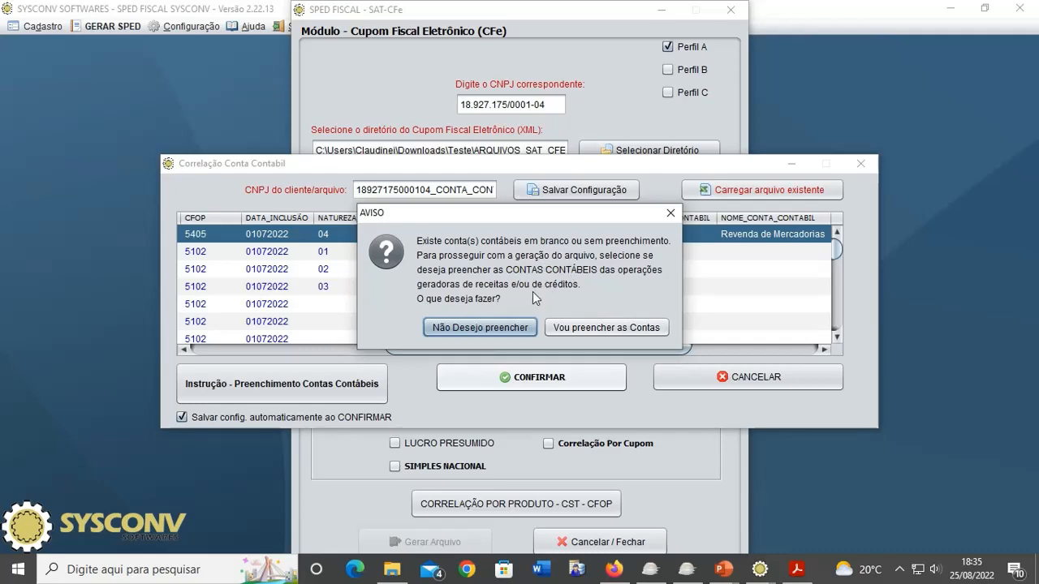
{"action": "left_click", "coordinate": [463, 330]}
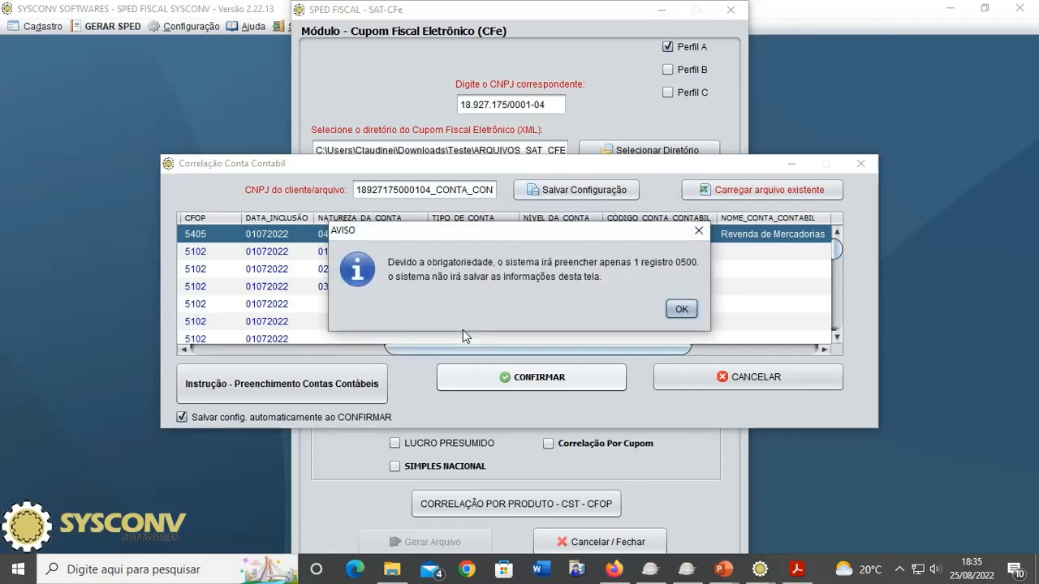
{"action": "left_click", "coordinate": [671, 310]}
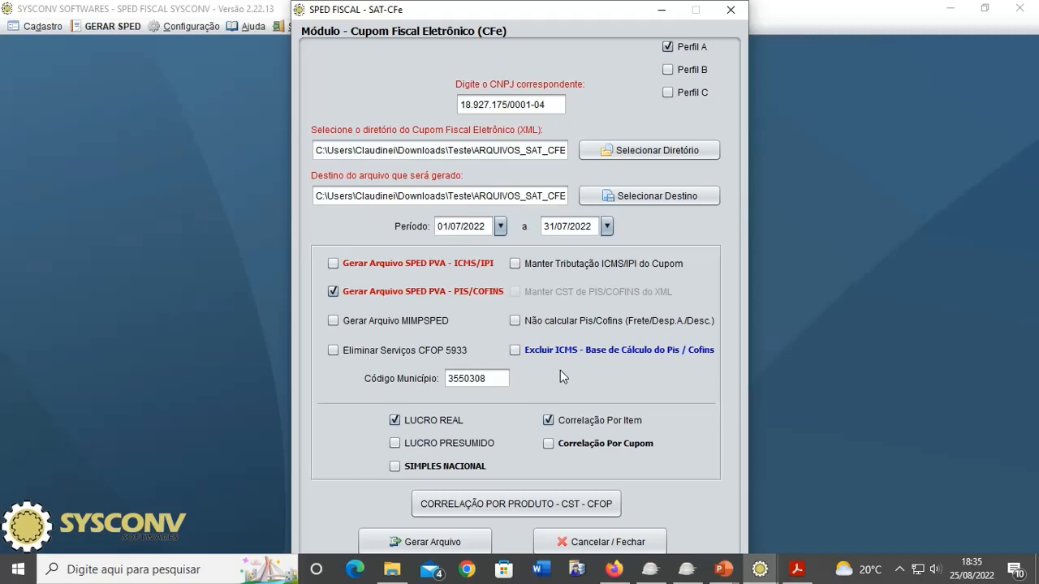
- Generate the SPED file and dismiss the success, file-location and processing-summary notices
{"action": "left_click", "coordinate": [443, 548]}
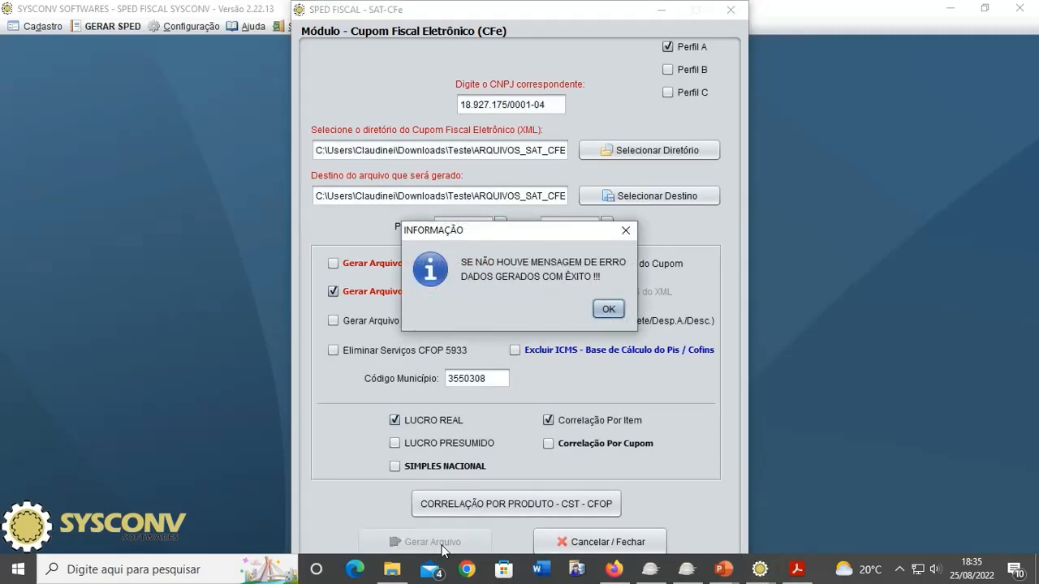
{"action": "left_click", "coordinate": [603, 315]}
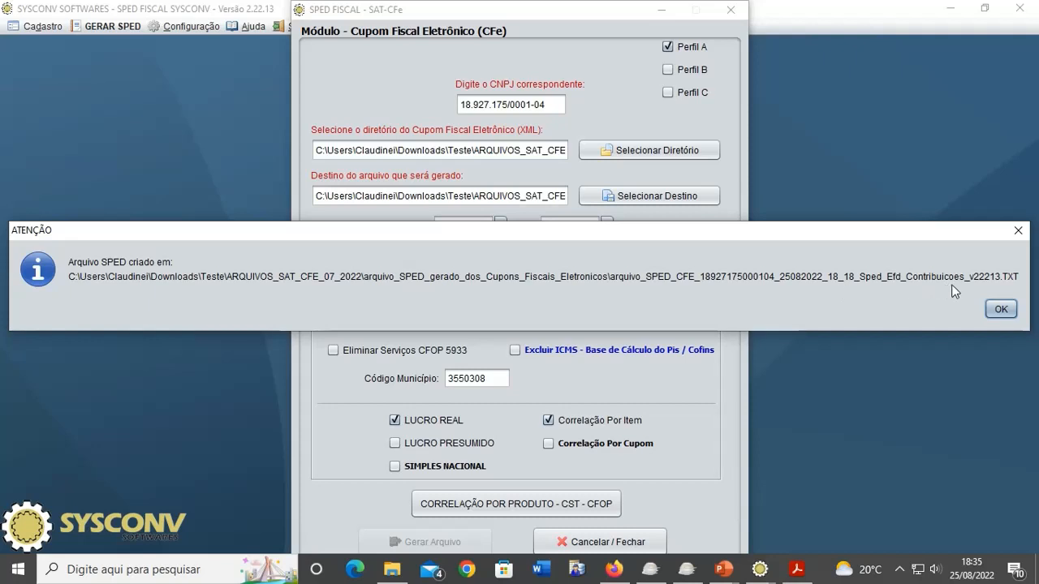
{"action": "left_click", "coordinate": [1001, 309]}
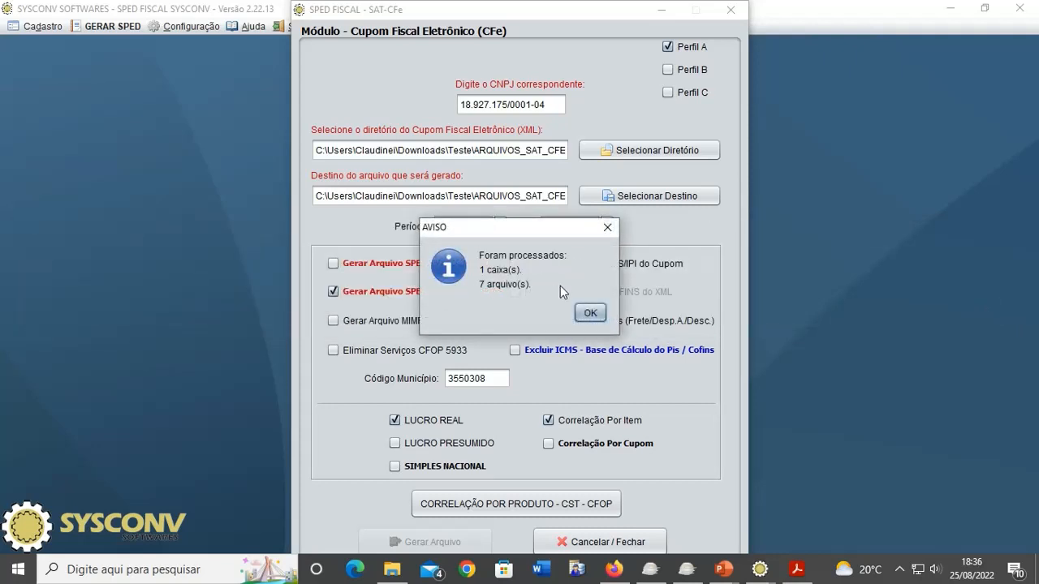
{"action": "left_click", "coordinate": [588, 314]}
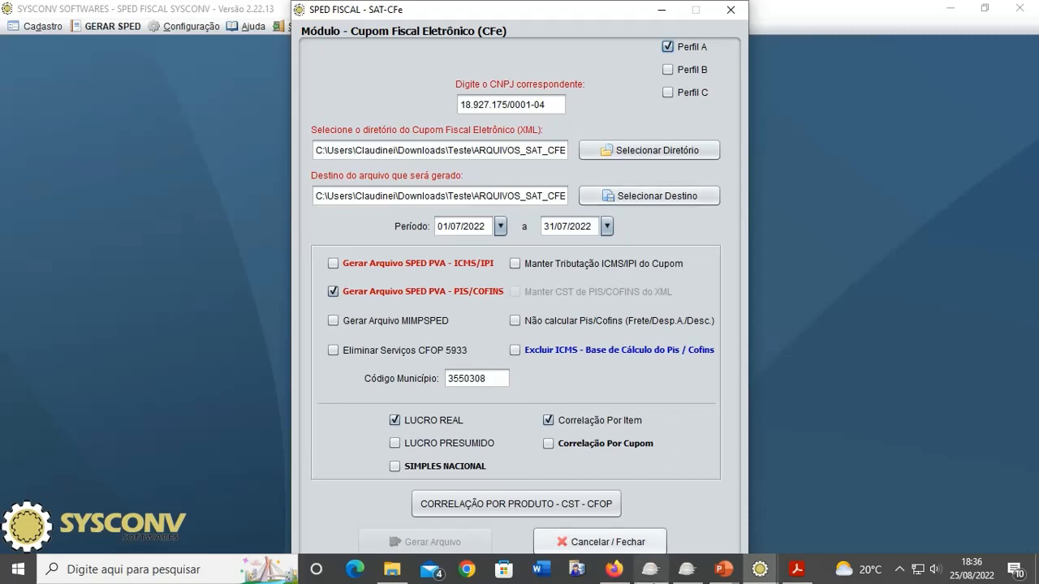
- Import the Sped_Icms_Ipi TXT from Teste > ARQUIVOS_SAT_CFE_07_2022 > generated SPED subfolder
{"action": "left_click", "coordinate": [651, 569]}
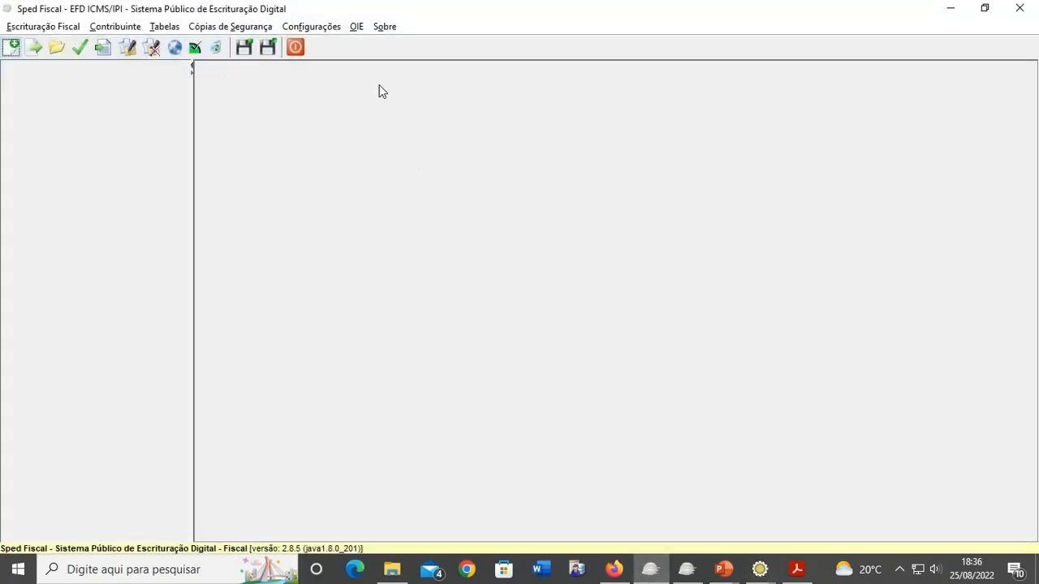
{"action": "left_click", "coordinate": [34, 48]}
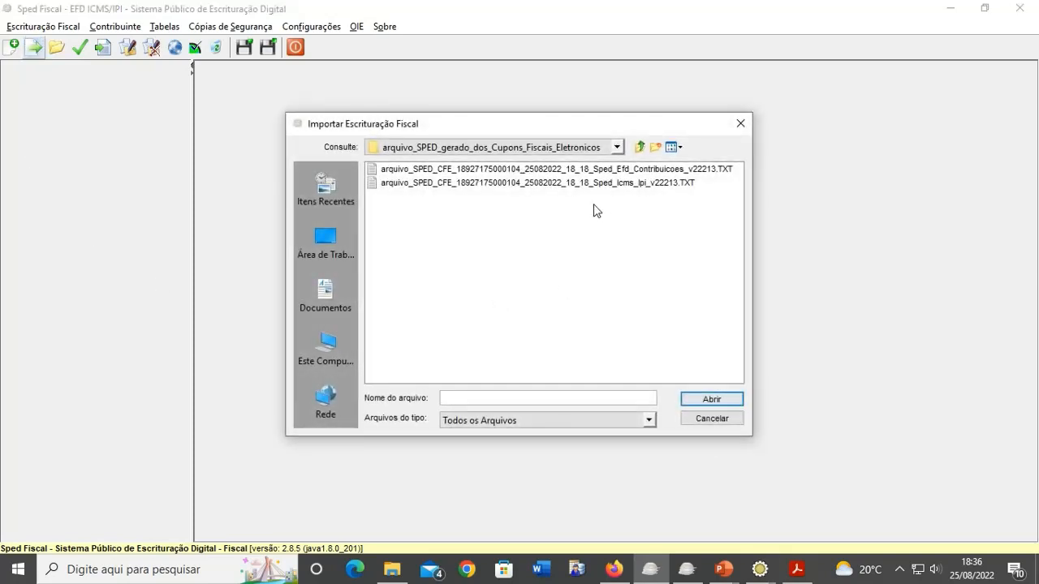
{"action": "left_click", "coordinate": [616, 147]}
{"action": "scroll", "coordinate": [499, 187], "scroll_direction": "up", "scroll_amount": 3}
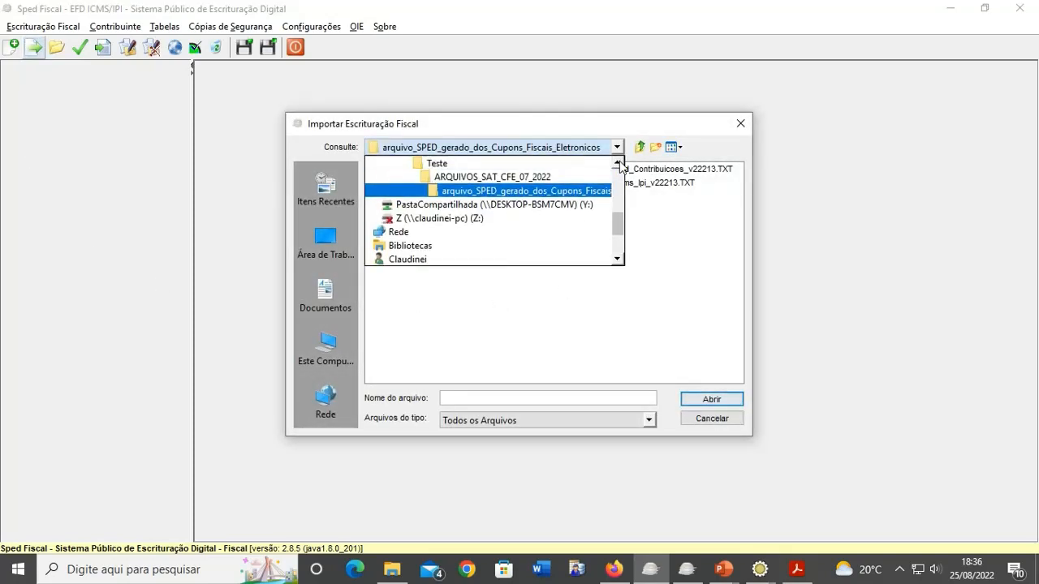
{"action": "left_click", "coordinate": [496, 180]}
{"action": "double_click", "coordinate": [400, 183]}
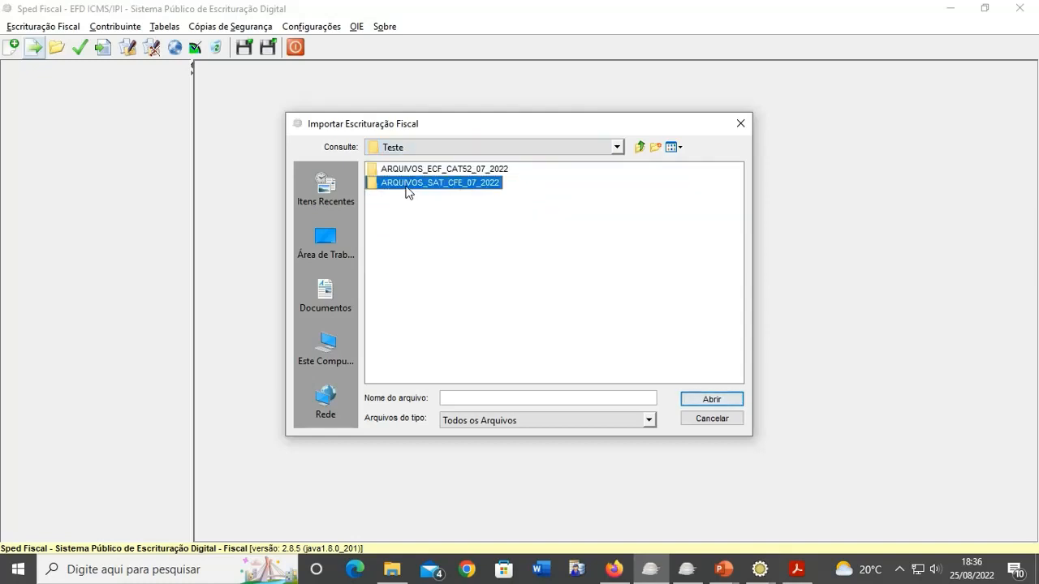
{"action": "left_click", "coordinate": [478, 170]}
{"action": "double_click", "coordinate": [478, 170]}
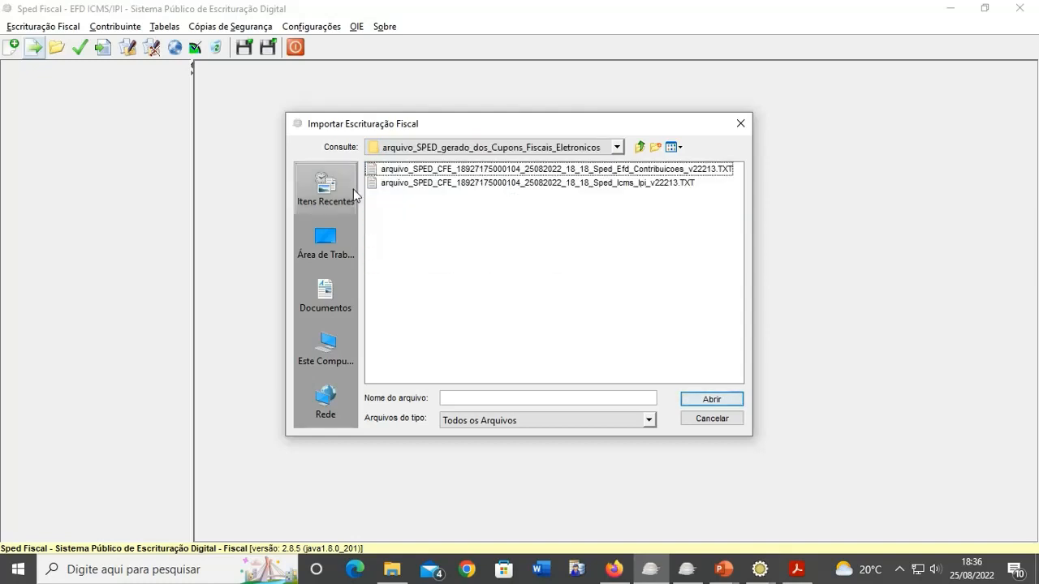
{"action": "left_click", "coordinate": [642, 183]}
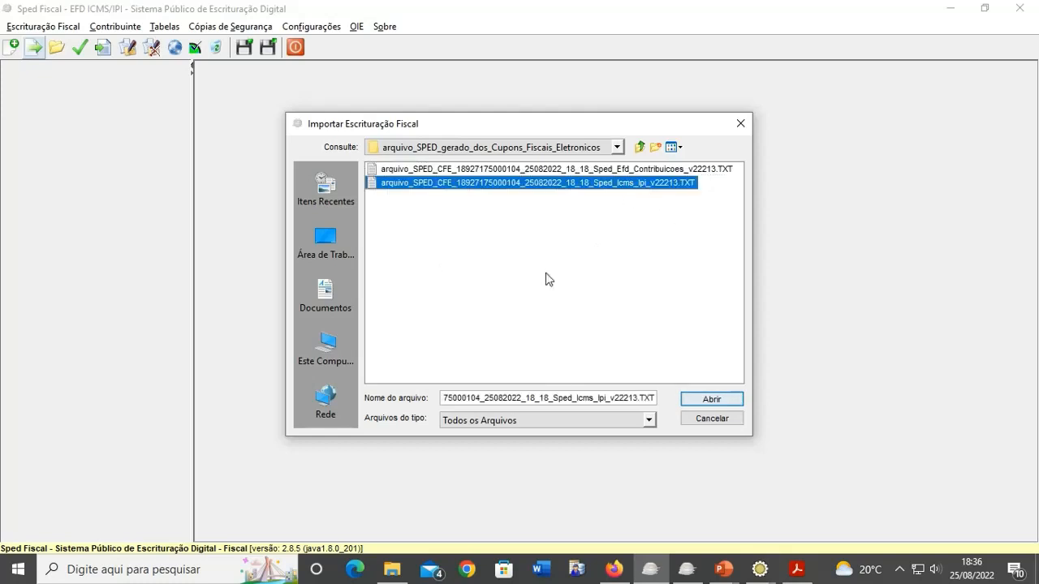
{"action": "left_click", "coordinate": [713, 398]}
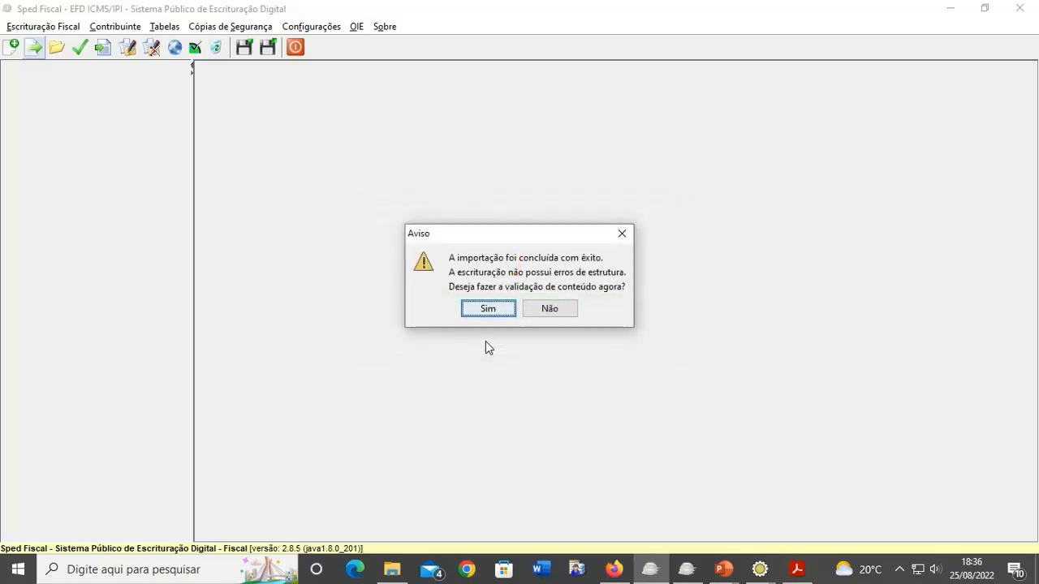
- Run content validation, accept the success message, and expand Relatórios de Registros Fiscais and Apuração do ICMS
{"action": "left_click", "coordinate": [497, 315]}
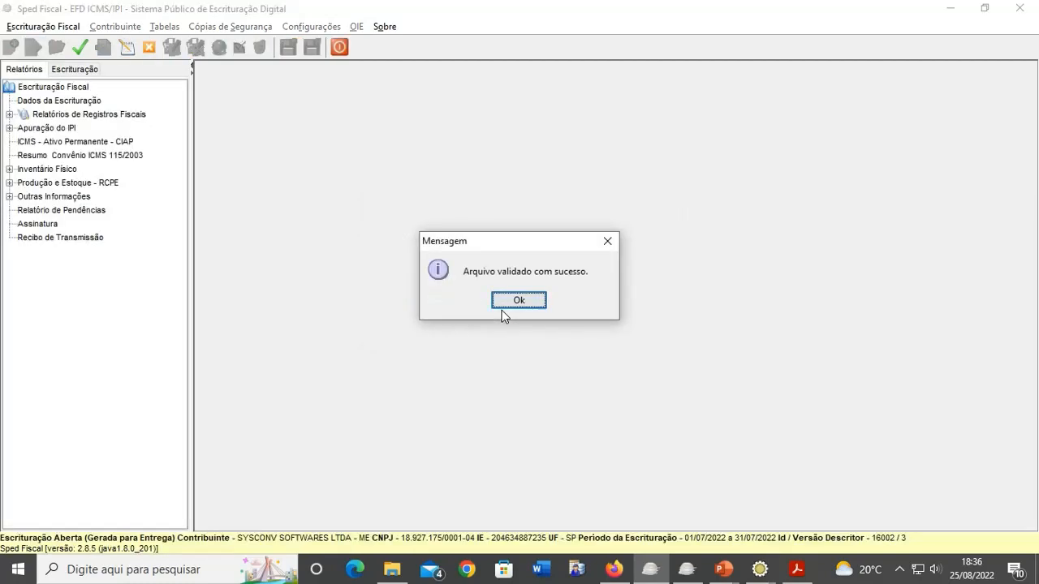
{"action": "left_click", "coordinate": [507, 306]}
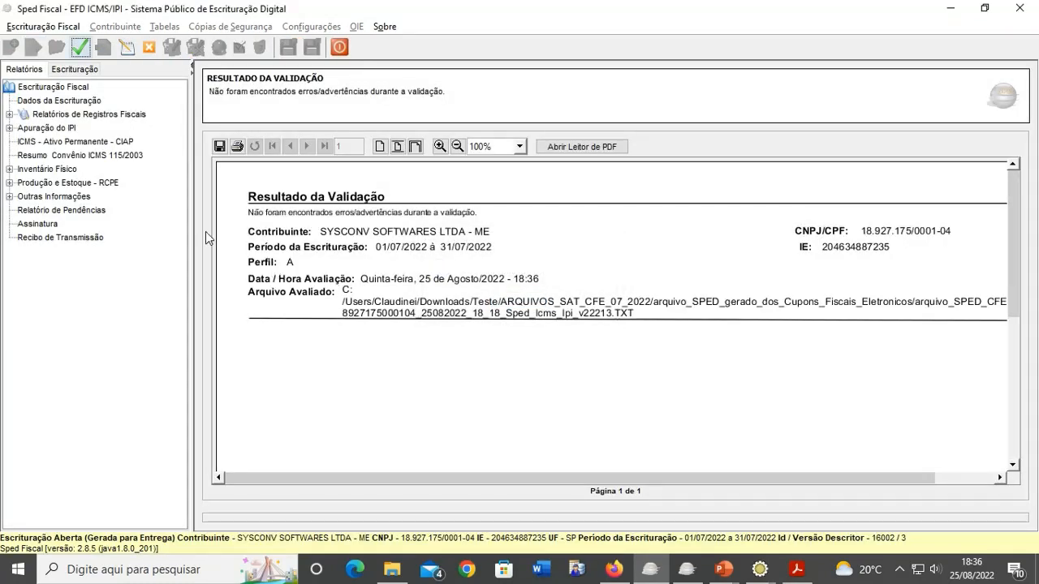
{"action": "double_click", "coordinate": [61, 114]}
{"action": "double_click", "coordinate": [62, 141]}
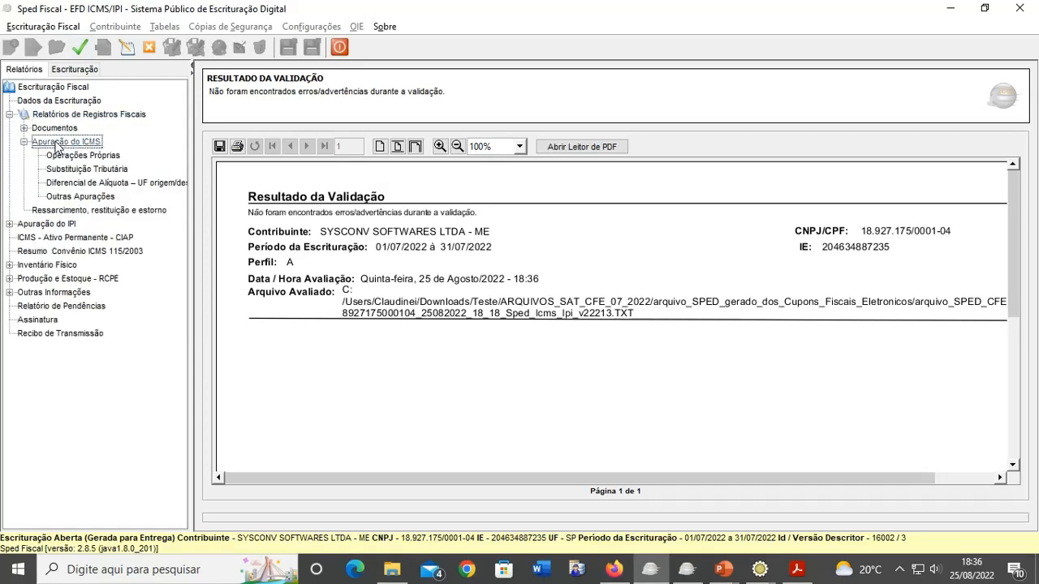
- View the ICMS Operações Próprias report, then Saídas de Mercadorias with per-document details
{"action": "left_click", "coordinate": [62, 155]}
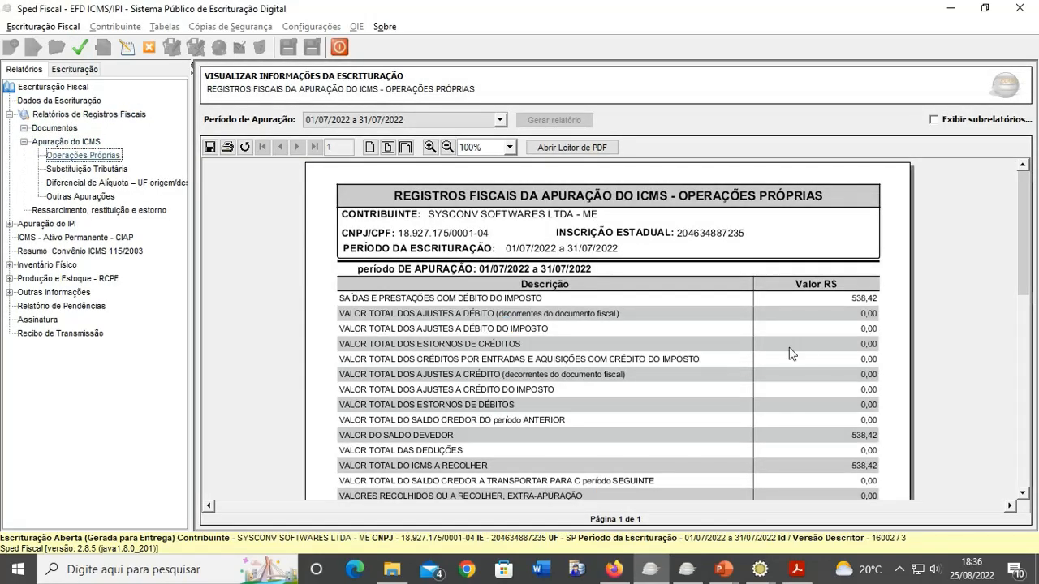
{"action": "scroll", "coordinate": [677, 389], "scroll_direction": "down", "scroll_amount": 3}
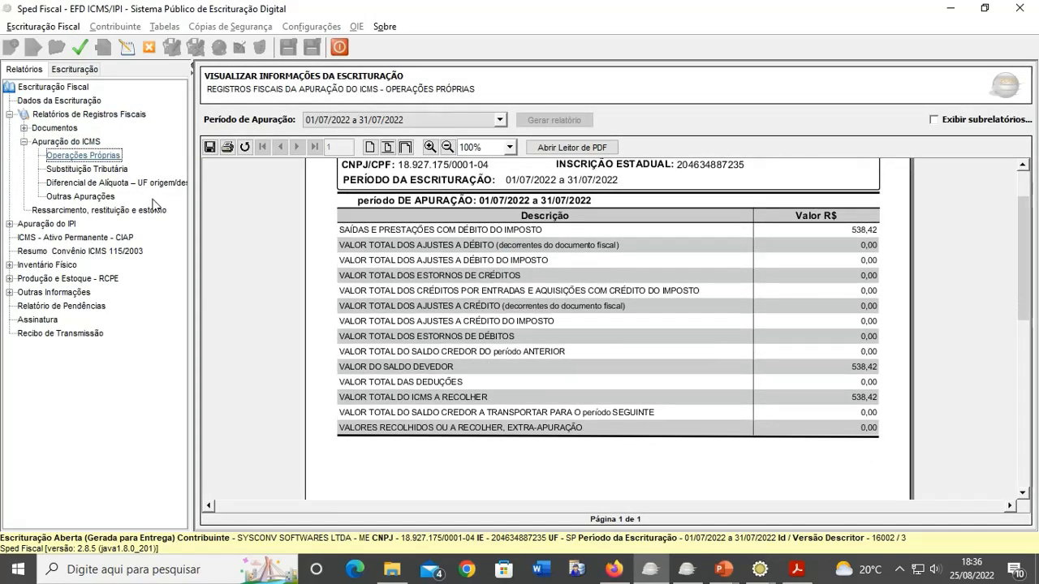
{"action": "double_click", "coordinate": [65, 128]}
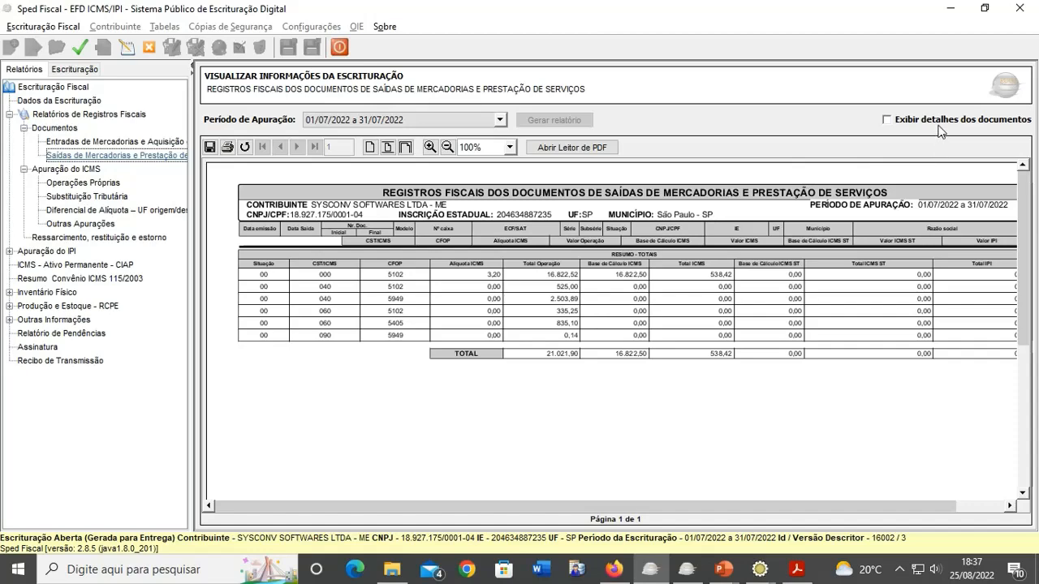
{"action": "left_click", "coordinate": [886, 122]}
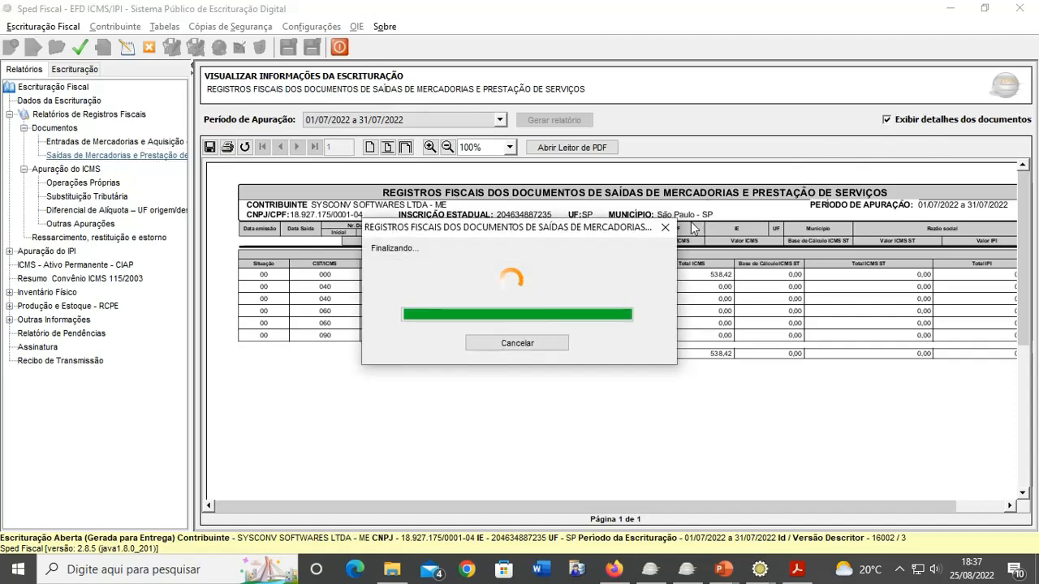
{"action": "scroll", "coordinate": [584, 365], "scroll_direction": "down", "scroll_amount": 10}
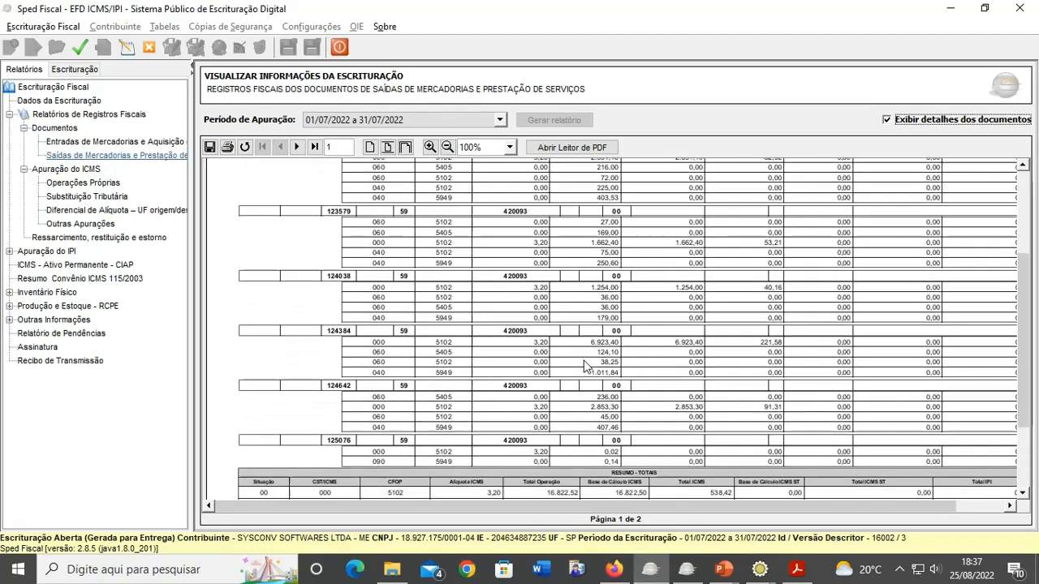
{"action": "scroll", "coordinate": [584, 365], "scroll_direction": "down", "scroll_amount": 3}
{"action": "scroll", "coordinate": [585, 366], "scroll_direction": "up", "scroll_amount": 4}
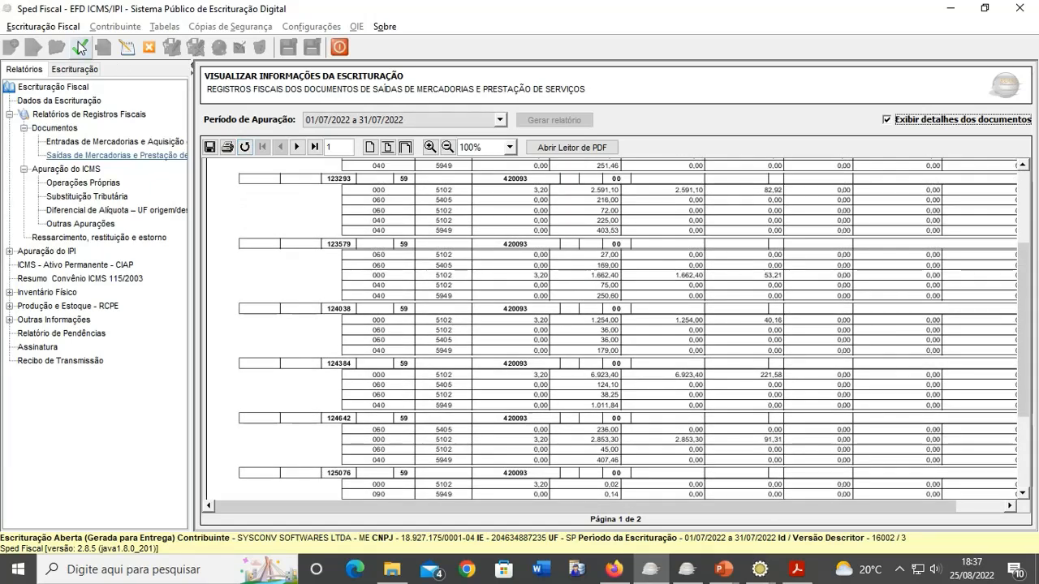
{"action": "left_click", "coordinate": [79, 47]}
- Inspect C800 SAT coupon 122.238 and its 3,20% C850 entry, then close the bookkeeping
{"action": "double_click", "coordinate": [86, 116]}
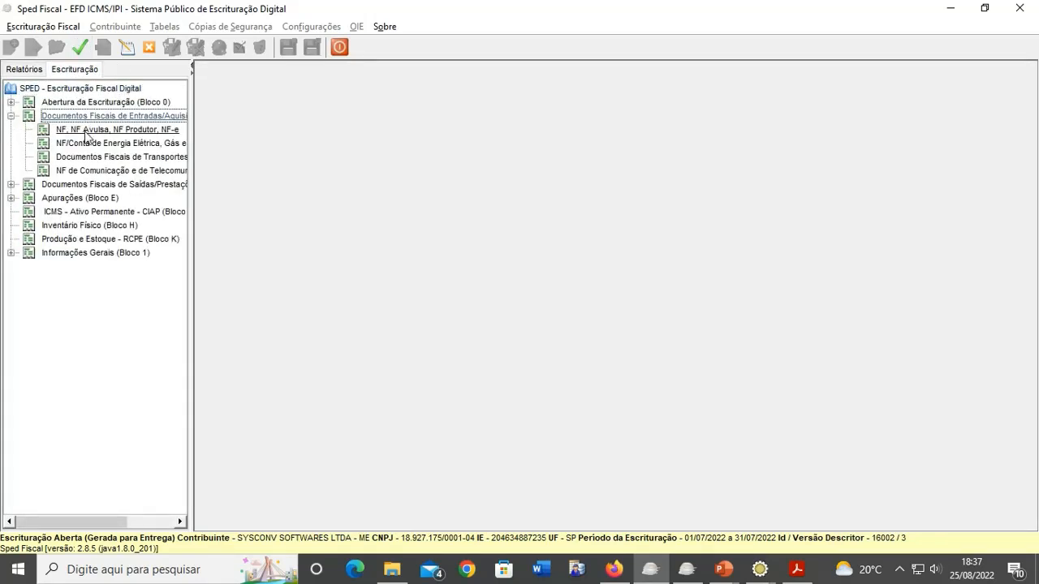
{"action": "double_click", "coordinate": [97, 184]}
{"action": "left_click", "coordinate": [98, 198]}
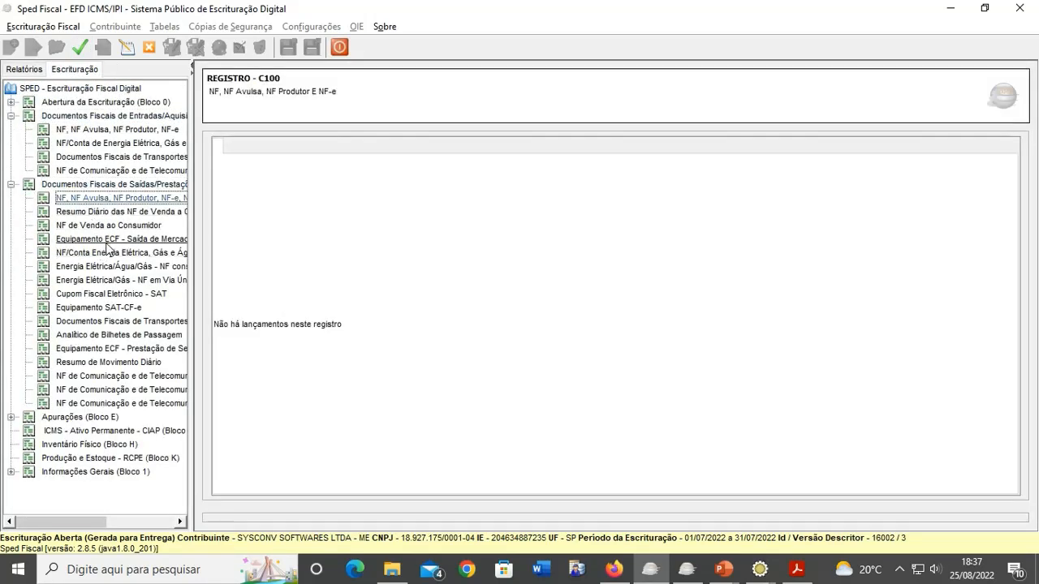
{"action": "left_click", "coordinate": [106, 308]}
{"action": "left_click", "coordinate": [105, 294]}
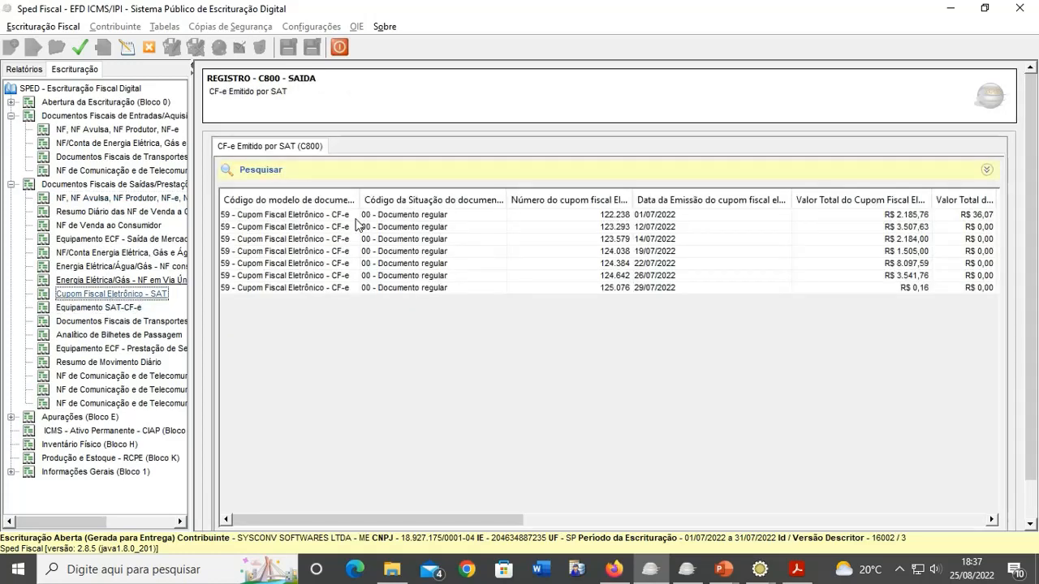
{"action": "left_click", "coordinate": [361, 215]}
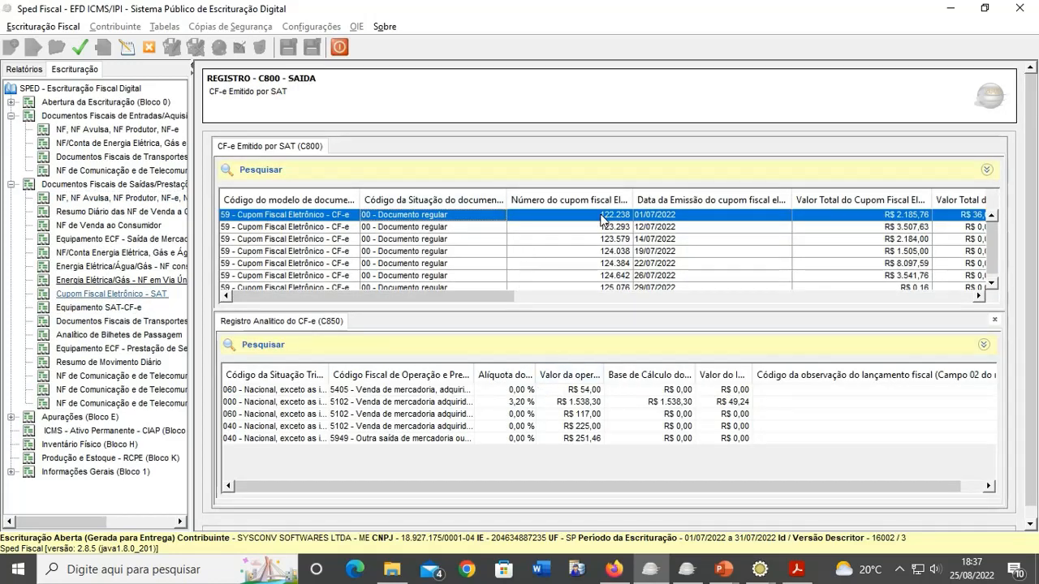
{"action": "double_click", "coordinate": [602, 219]}
{"action": "left_click", "coordinate": [518, 478]}
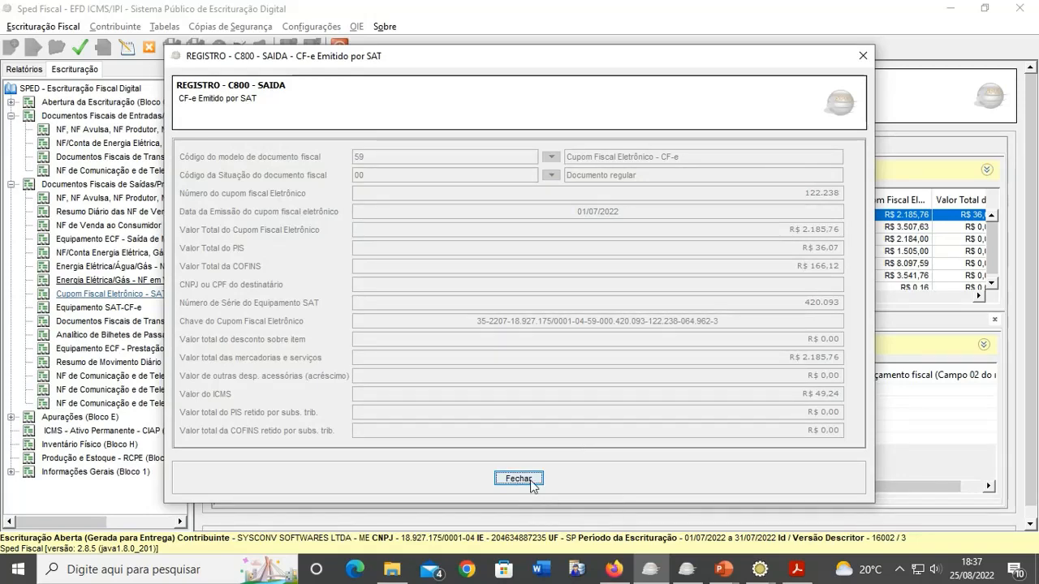
{"action": "double_click", "coordinate": [665, 402]}
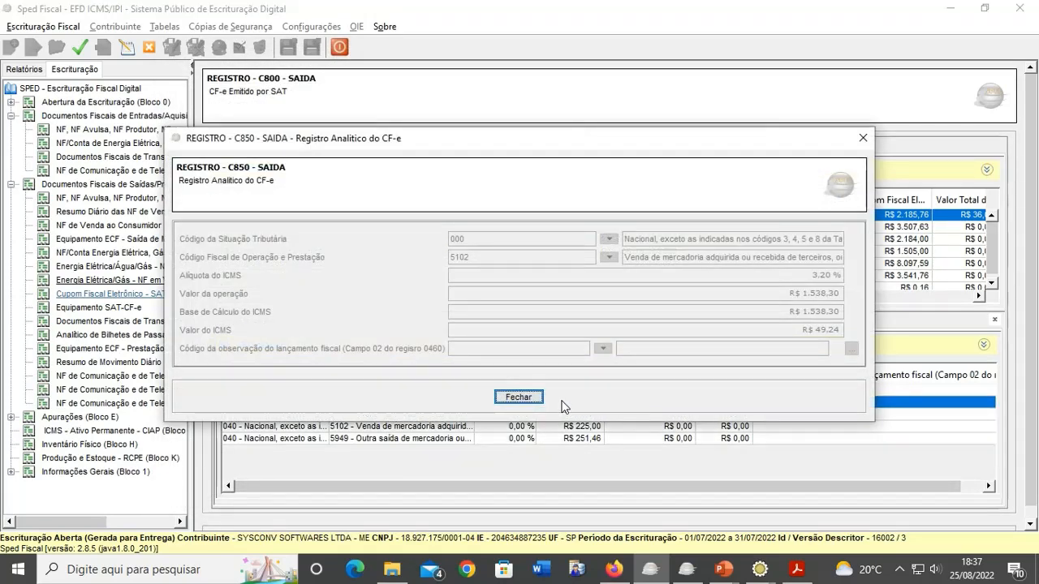
{"action": "left_click", "coordinate": [519, 398]}
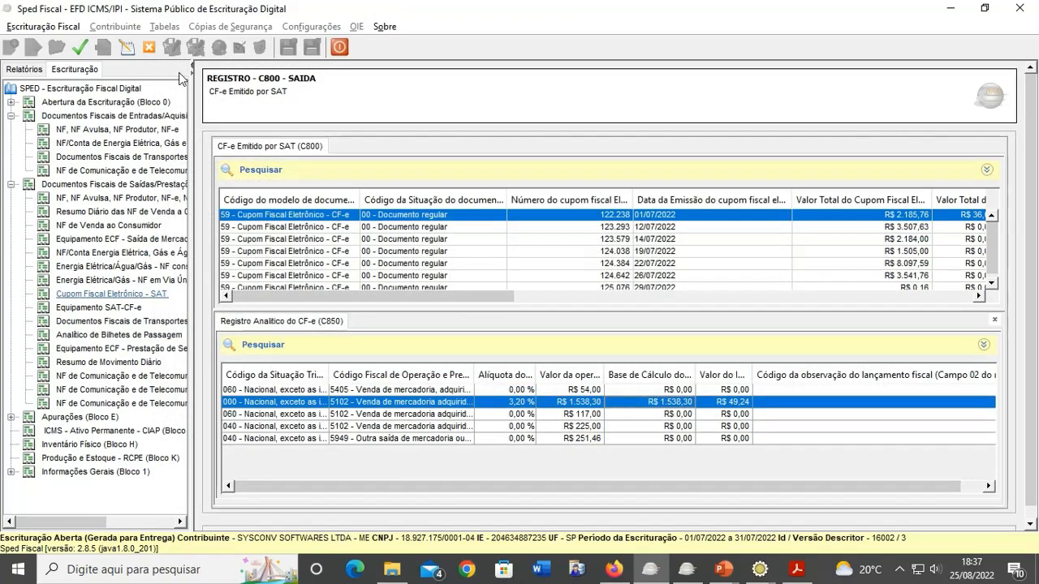
{"action": "left_click", "coordinate": [149, 46]}
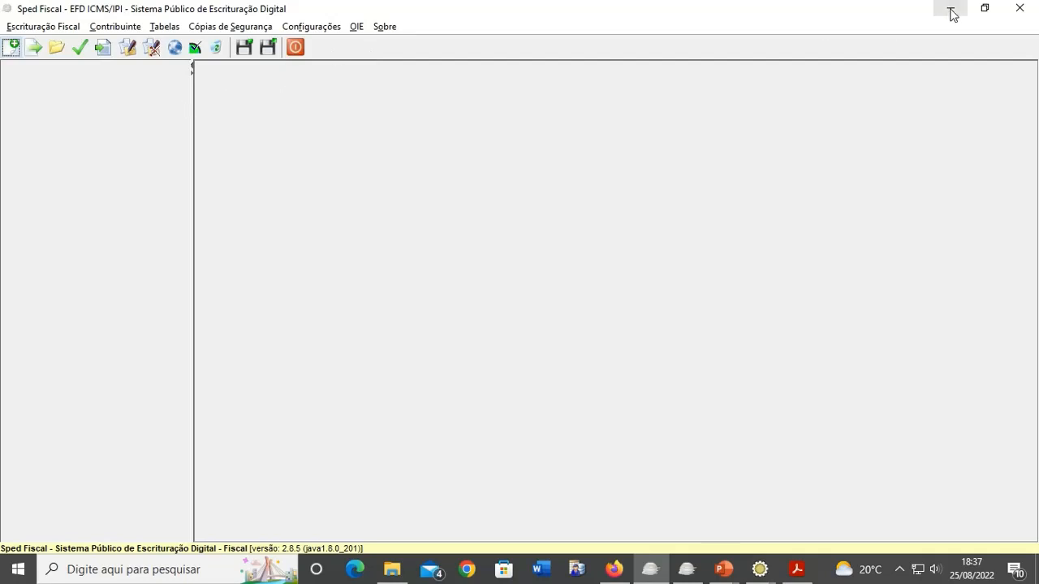